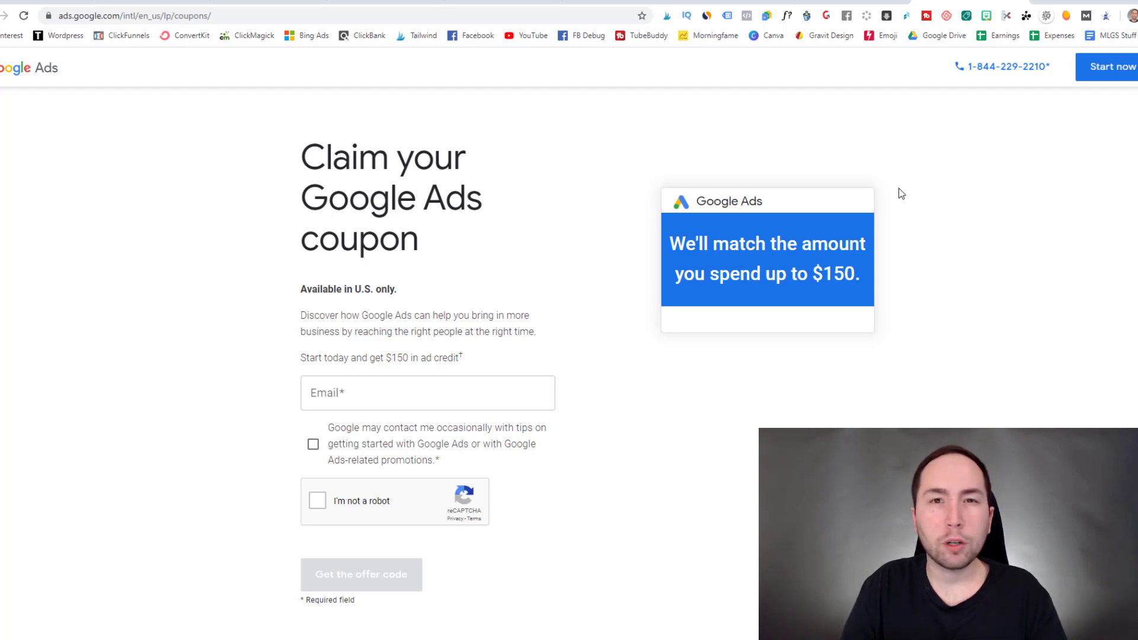
{"action": "scroll", "coordinate": [898, 189], "scroll_direction": "down", "scroll_amount": 5}
{"action": "scroll", "coordinate": [754, 252], "scroll_direction": "up", "scroll_amount": 5}
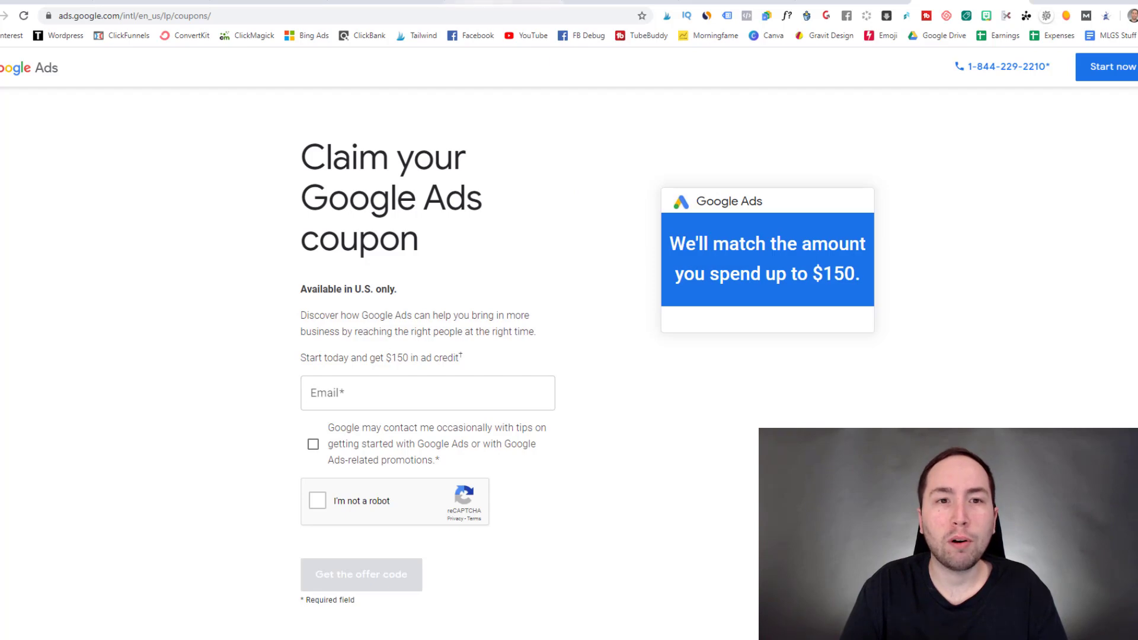
Search Google in a new tab for how to create a Google Ads account and look through the results.
{"action": "key", "text": "ctrl+t"}
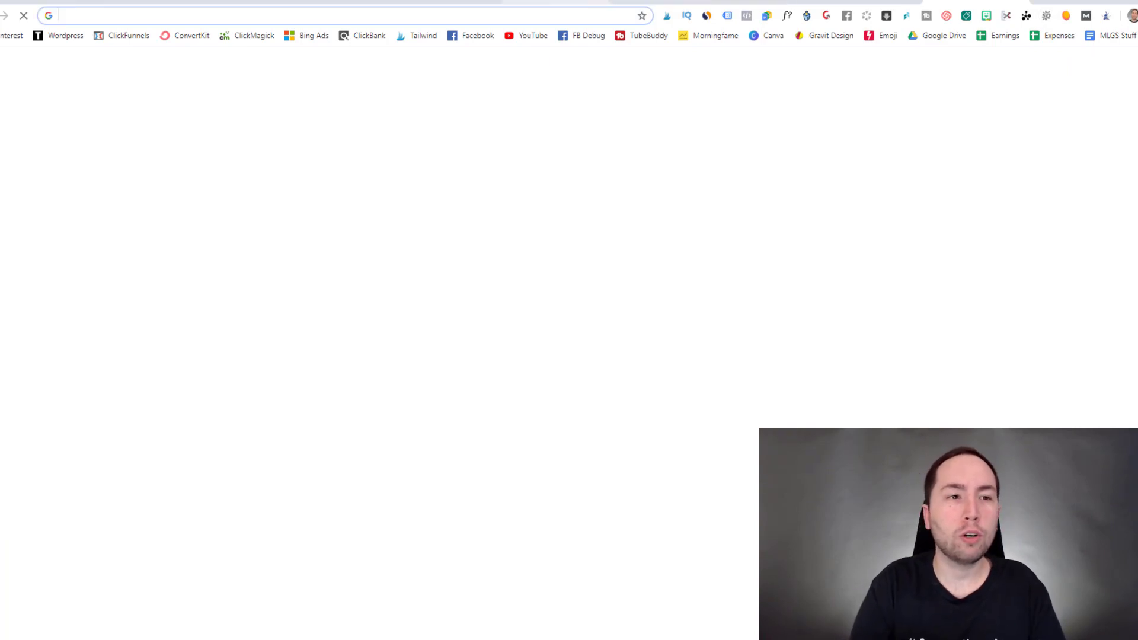
{"action": "type", "text": "google.com"}
{"action": "key", "text": "Return"}
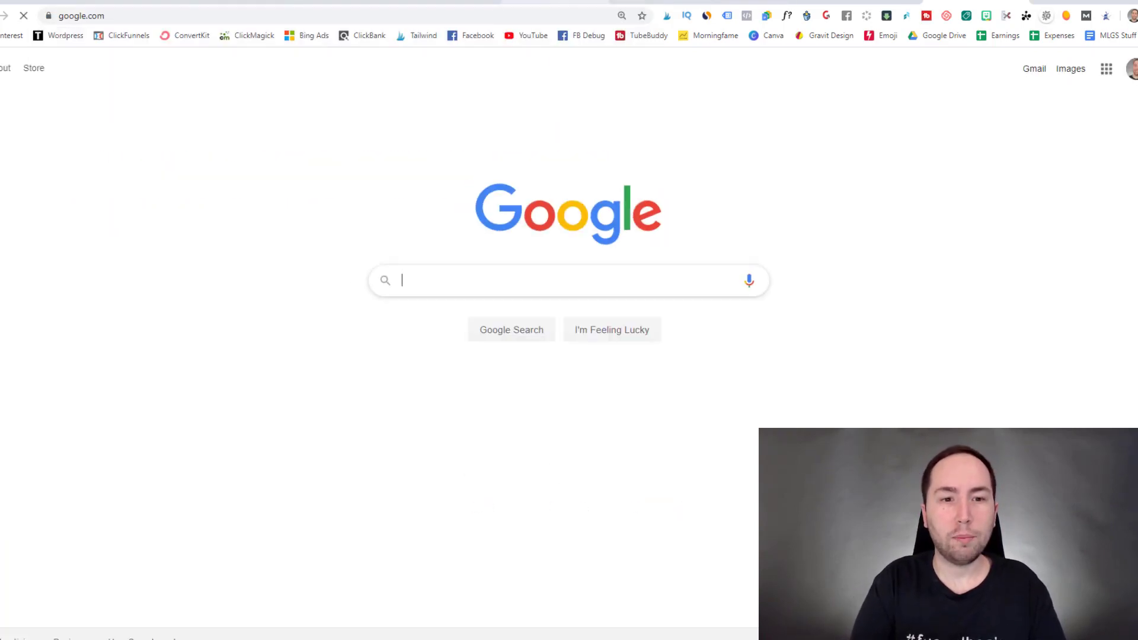
{"action": "type", "text": "how to create a goog"}
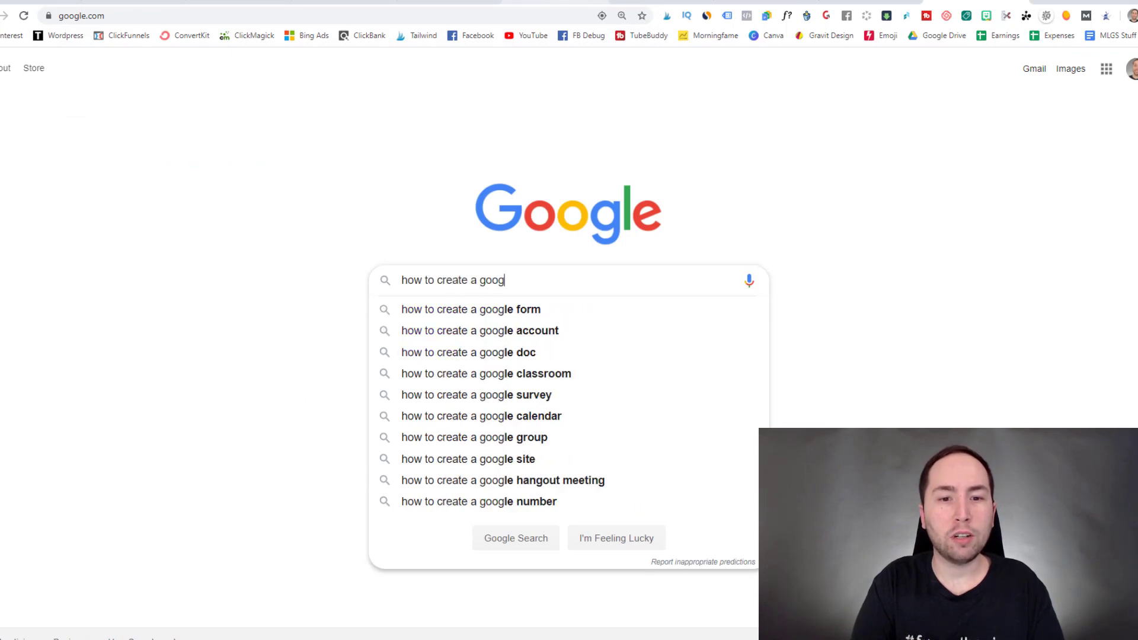
{"action": "type", "text": "le ads acccount"}
{"action": "key", "text": "Return"}
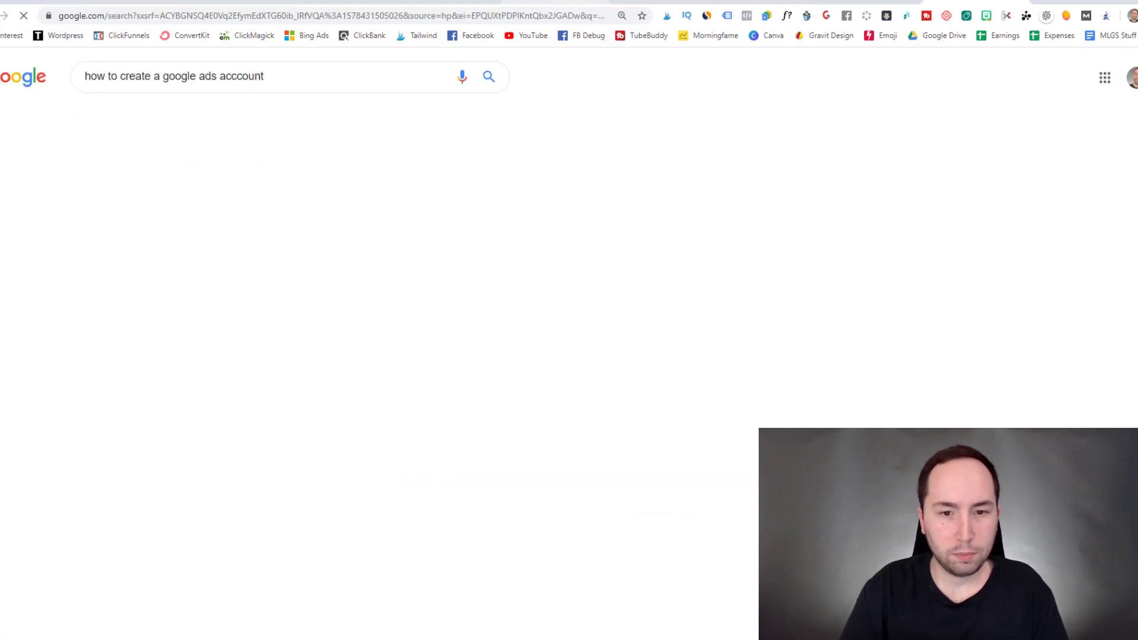
{"action": "scroll", "coordinate": [39, 230], "scroll_direction": "down", "scroll_amount": 6}
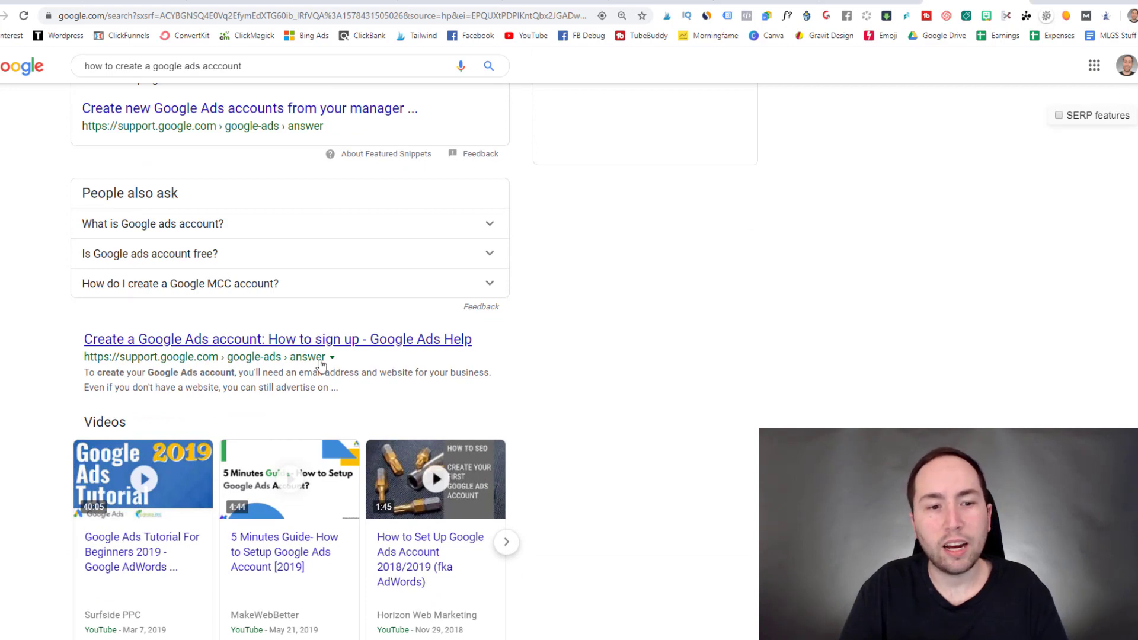
{"action": "scroll", "coordinate": [706, 366], "scroll_direction": "up", "scroll_amount": 5}
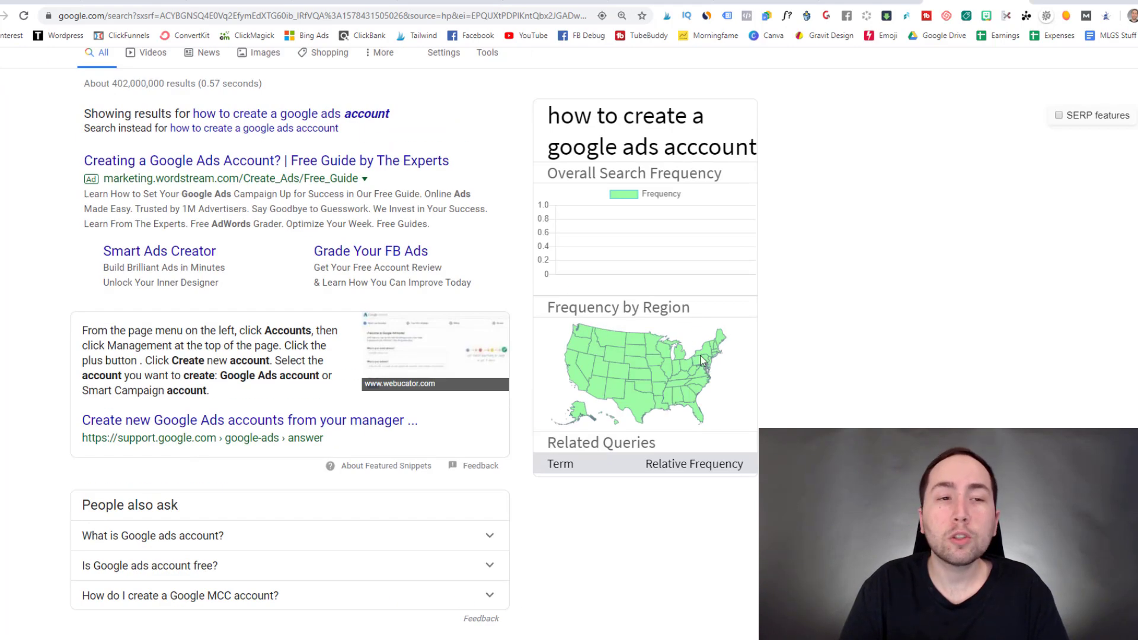
Switch to the presentation and go to the "Create video ad" bullet on the Step 3 slide.
{"action": "key", "text": "ctrl+Tab"}
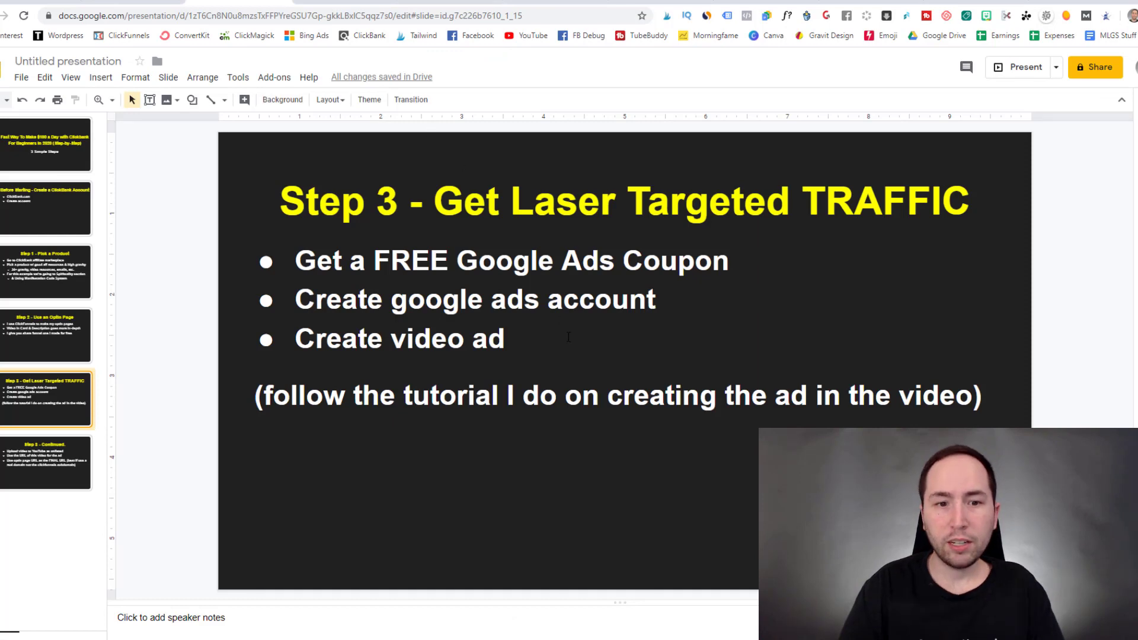
{"action": "left_click_drag", "start_coordinate": [573, 338], "coordinate": [295, 338]}
{"action": "left_click", "coordinate": [533, 338]}
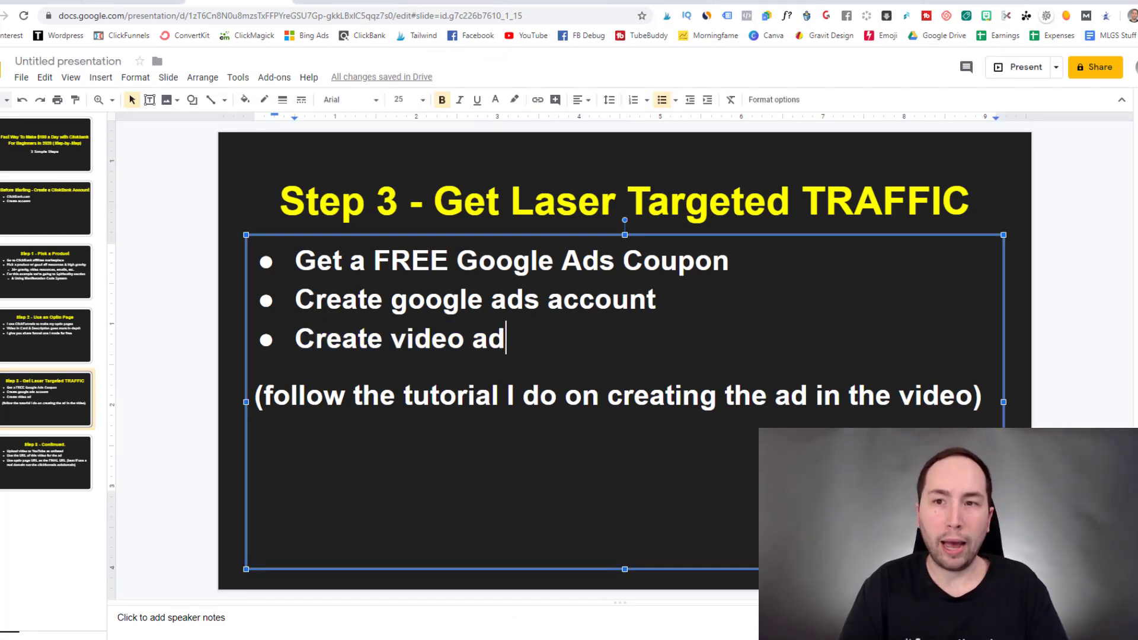
Switch to the Google Ads account and start a new campaign from its campaign list.
{"action": "key", "text": "ctrl+Tab"}
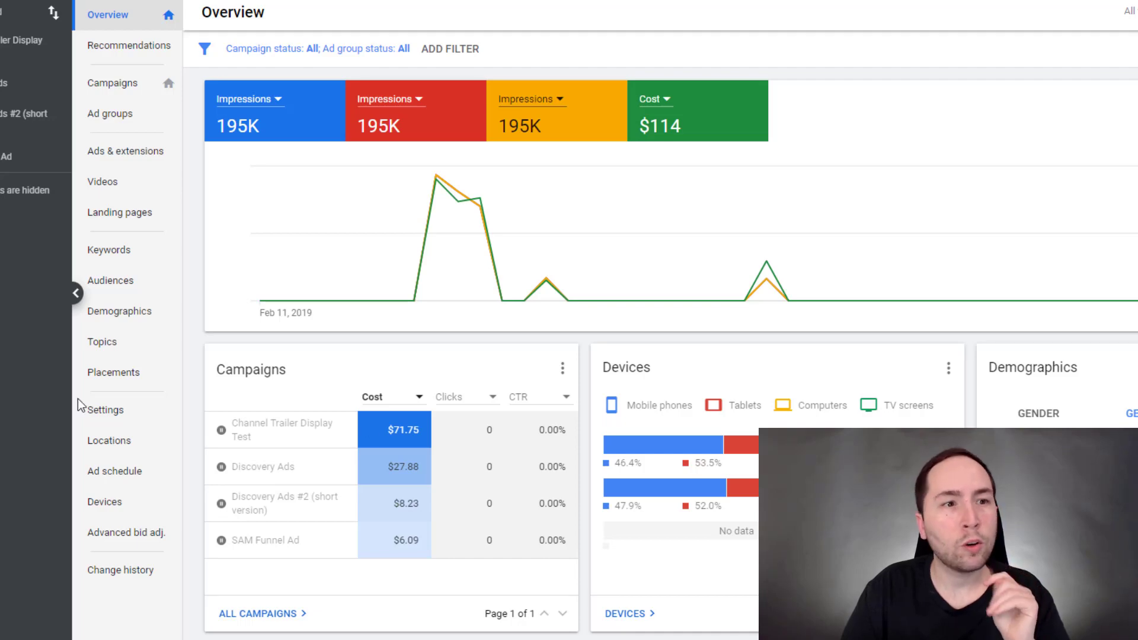
{"action": "scroll", "coordinate": [204, 45], "scroll_direction": "down", "scroll_amount": 1}
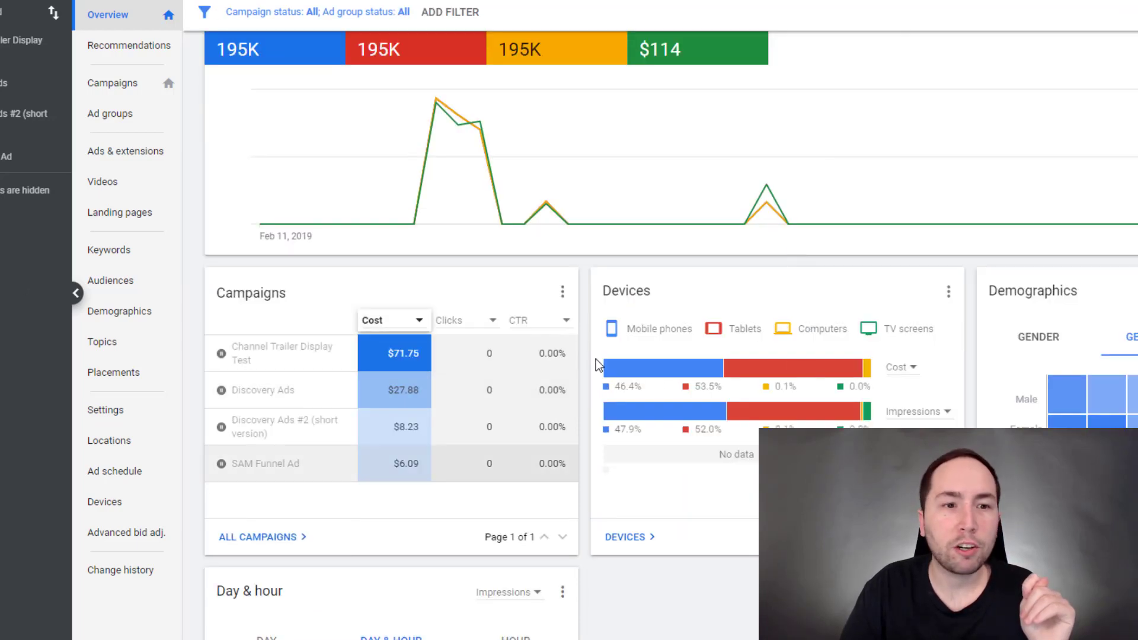
{"action": "scroll", "coordinate": [203, 44], "scroll_direction": "up", "scroll_amount": 1}
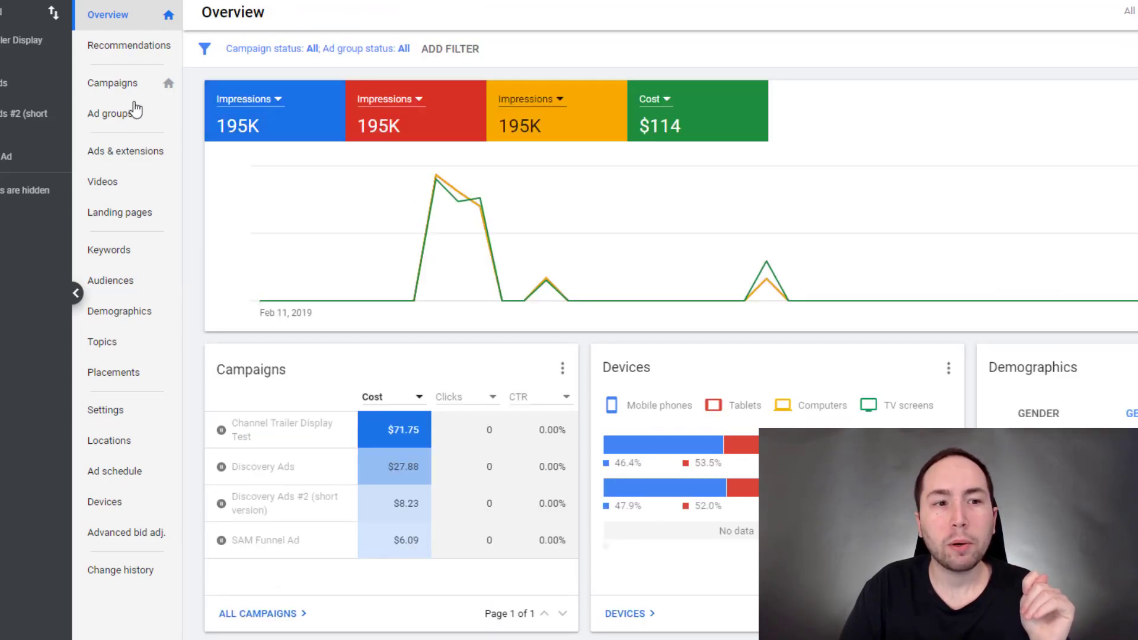
{"action": "left_click", "coordinate": [112, 88]}
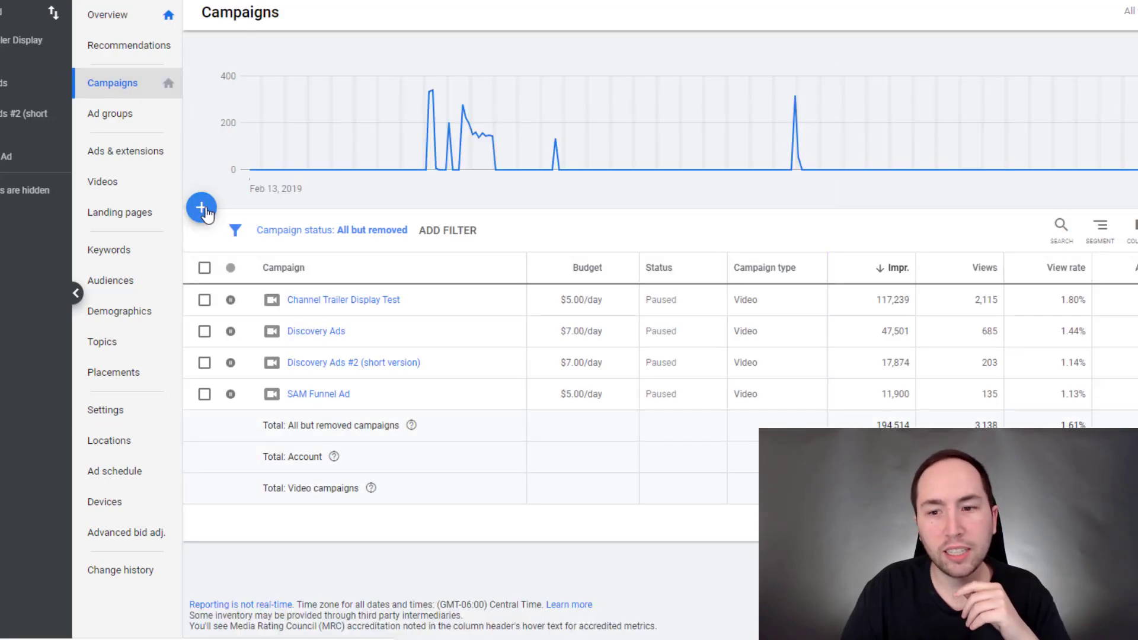
{"action": "left_click", "coordinate": [202, 208]}
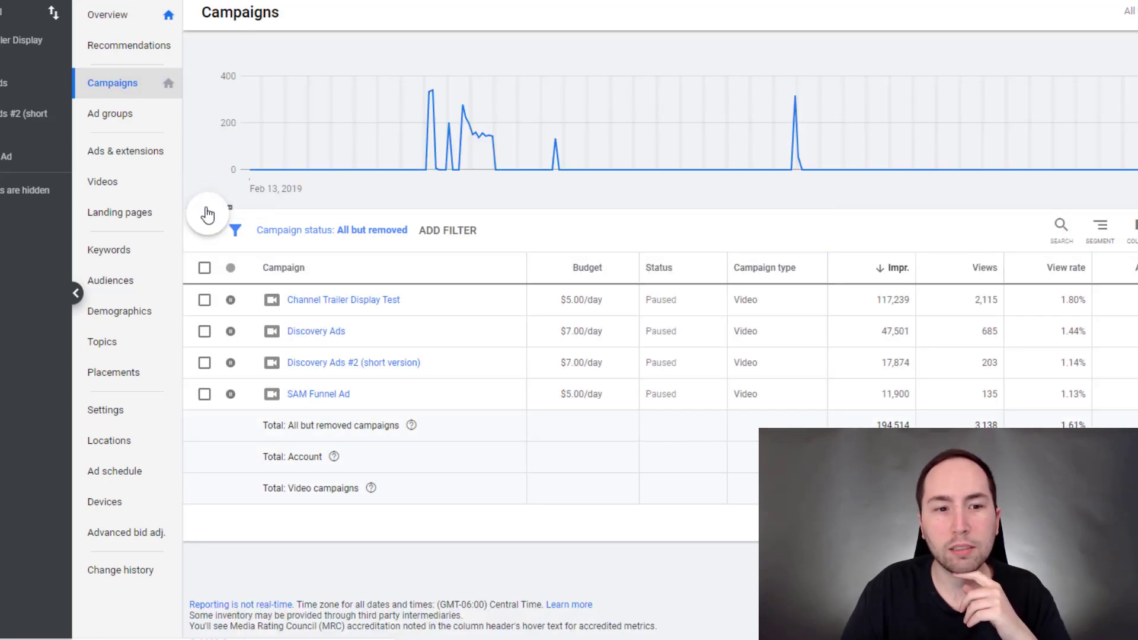
{"action": "left_click", "coordinate": [250, 264]}
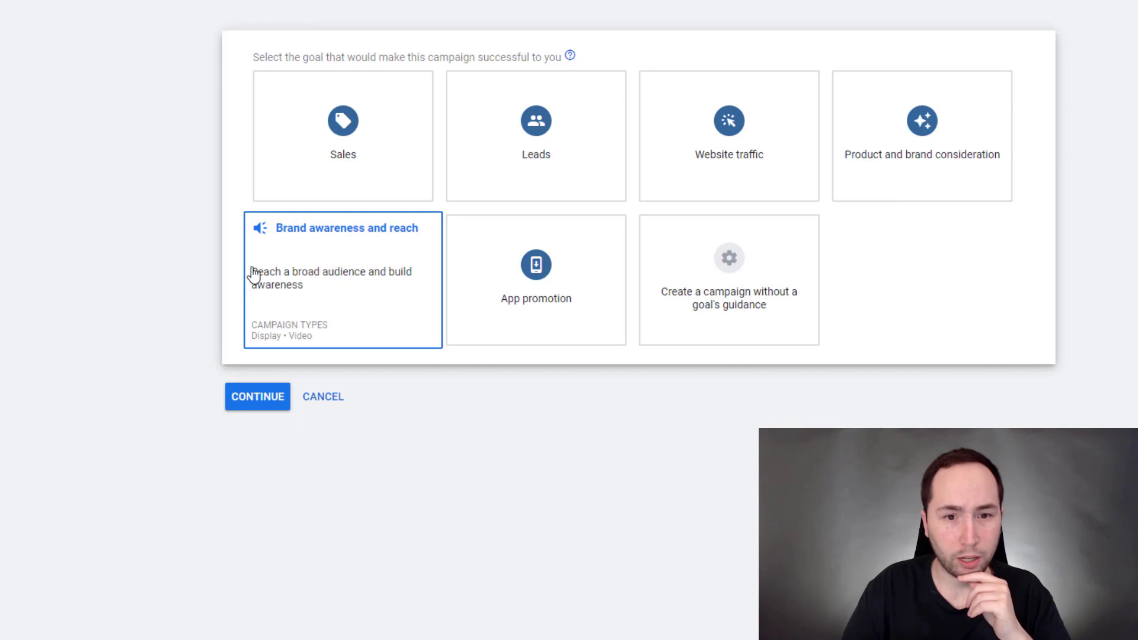
Set up the campaign without a goal's guidance, as a Video campaign of the Custom video campaign subtype.
{"action": "left_click", "coordinate": [746, 283]}
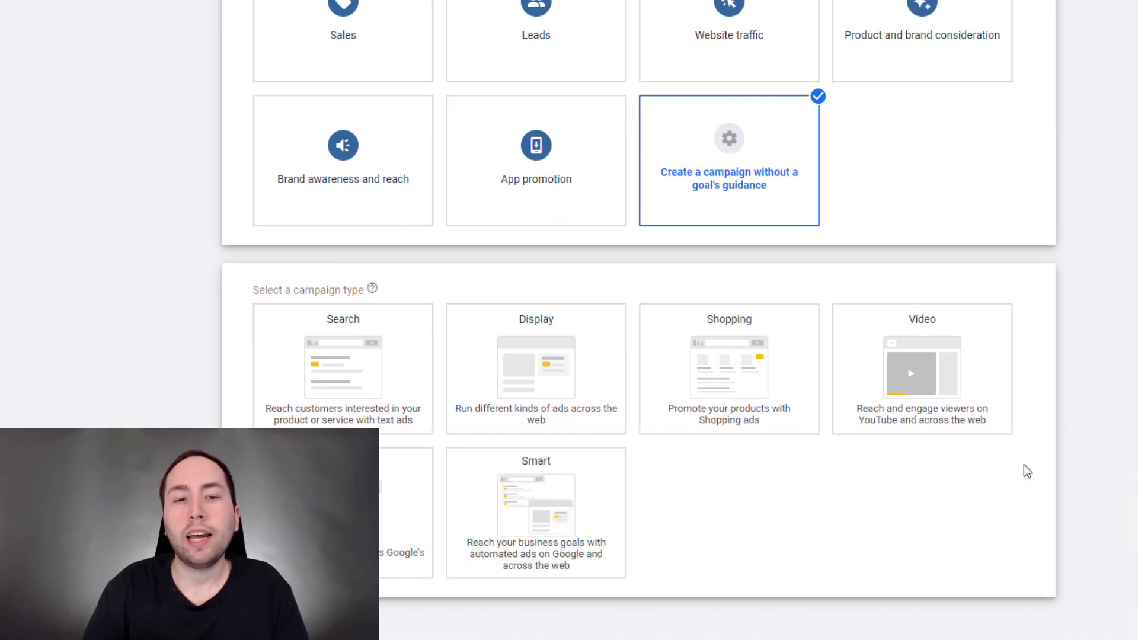
{"action": "scroll", "coordinate": [1008, 472], "scroll_direction": "up", "scroll_amount": 1}
{"action": "left_click", "coordinate": [930, 444]}
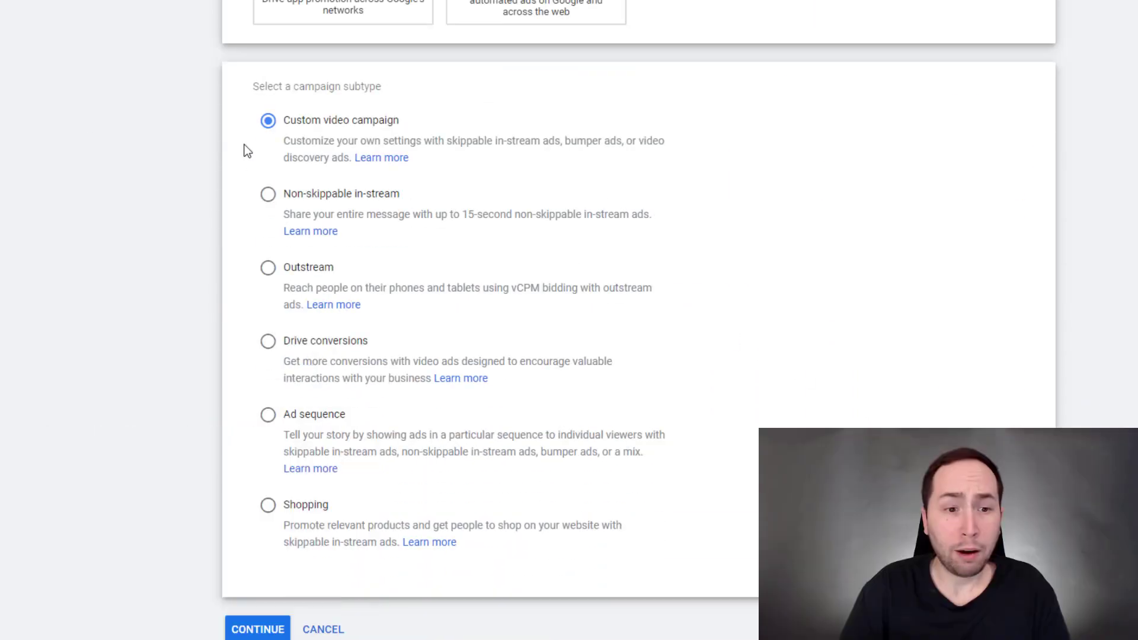
{"action": "scroll", "coordinate": [278, 415], "scroll_direction": "down", "scroll_amount": 1}
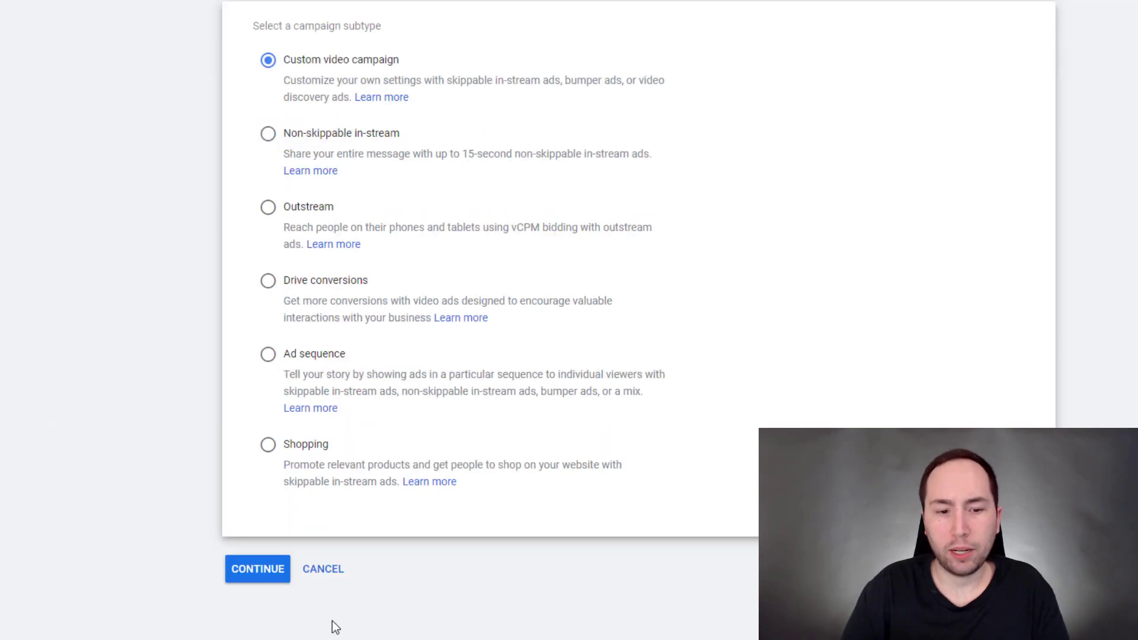
{"action": "left_click", "coordinate": [267, 579]}
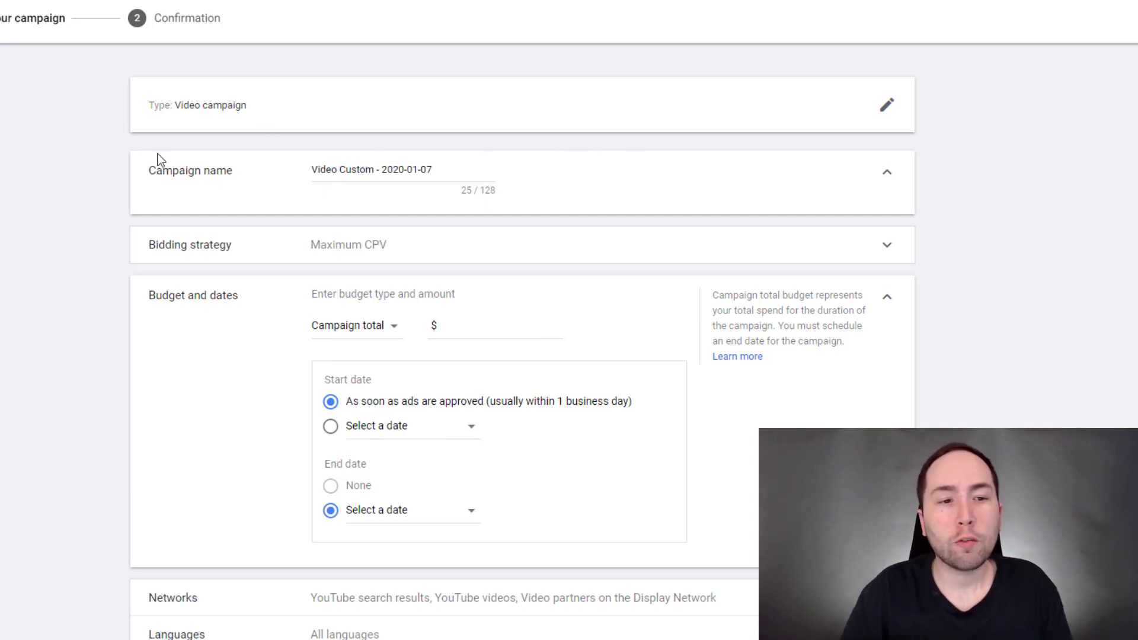
Name the campaign "Manifestation Code System".
{"action": "triple_click", "coordinate": [331, 168]}
{"action": "type", "text": "Ma"}
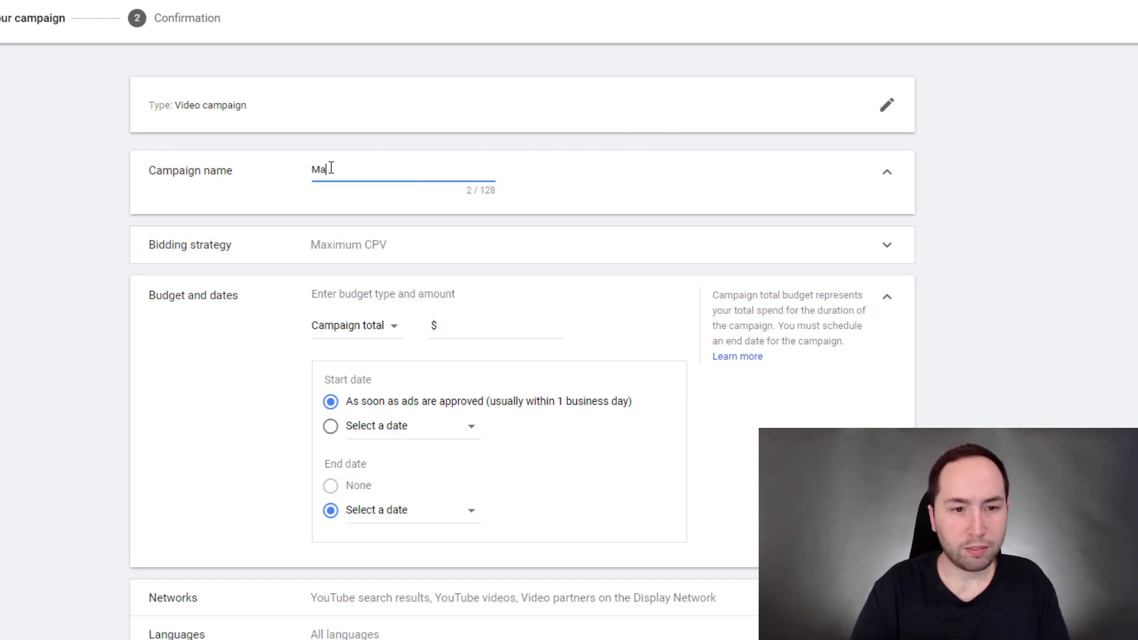
{"action": "type", "text": "nifestation Cam"}
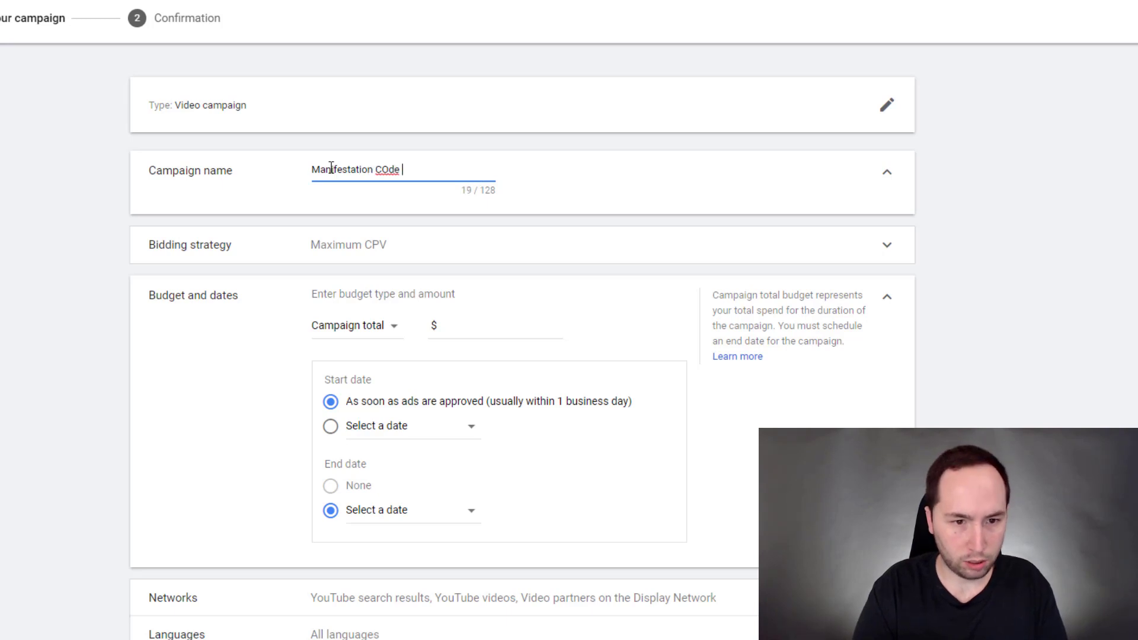
{"action": "key", "text": "BackSpace"}
{"action": "key", "text": "BackSpace"}
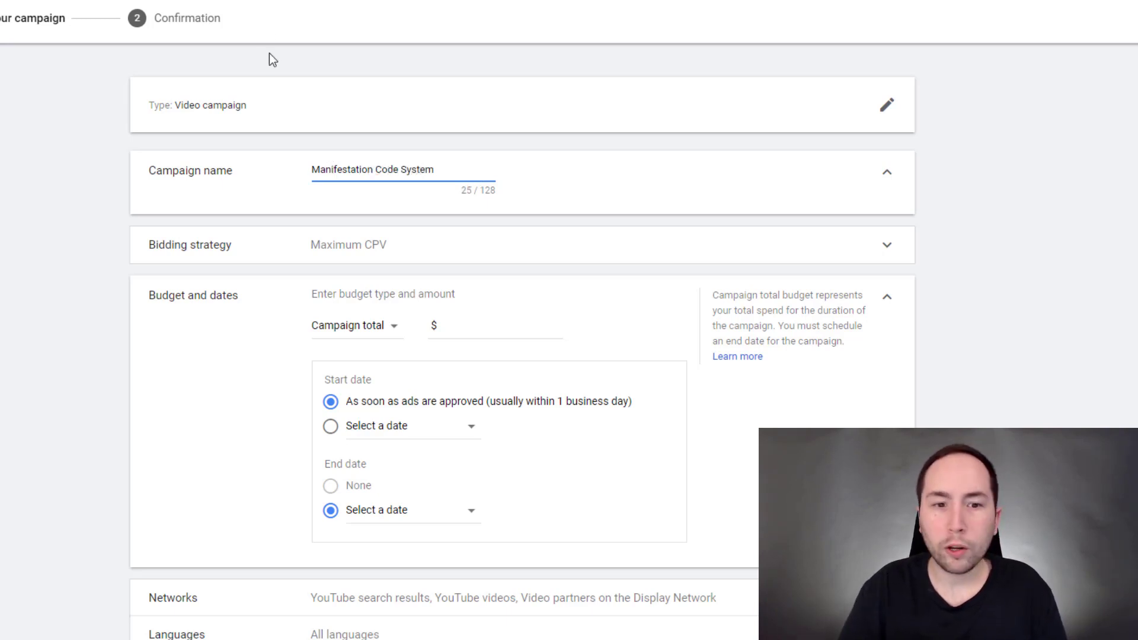
Rename the campaign as "Campaign #1".
{"action": "triple_click", "coordinate": [342, 169]}
{"action": "type", "text": "c"}
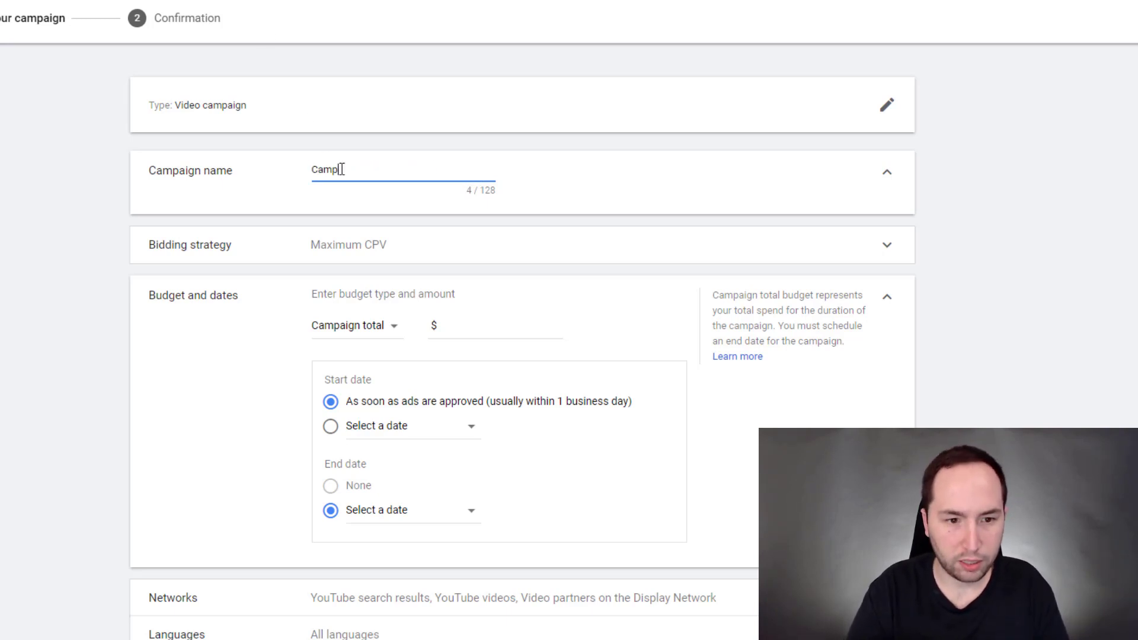
{"action": "left_click", "coordinate": [549, 170]}
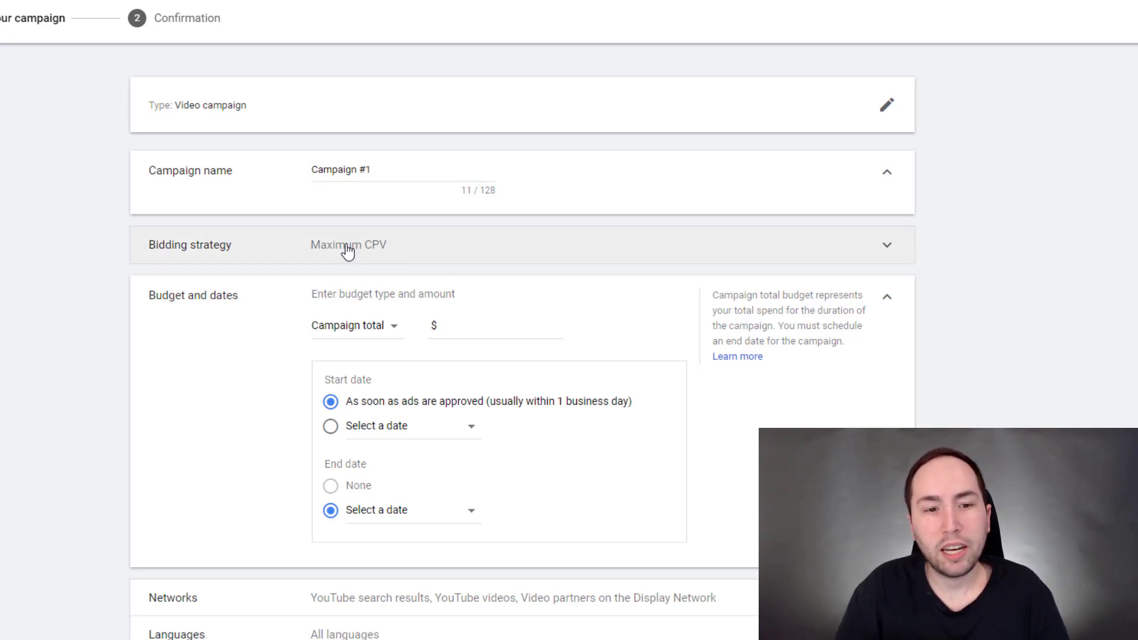
Set the campaign total budget to $10.00.
{"action": "scroll", "coordinate": [415, 279], "scroll_direction": "down", "scroll_amount": 1}
{"action": "left_click", "coordinate": [464, 257]}
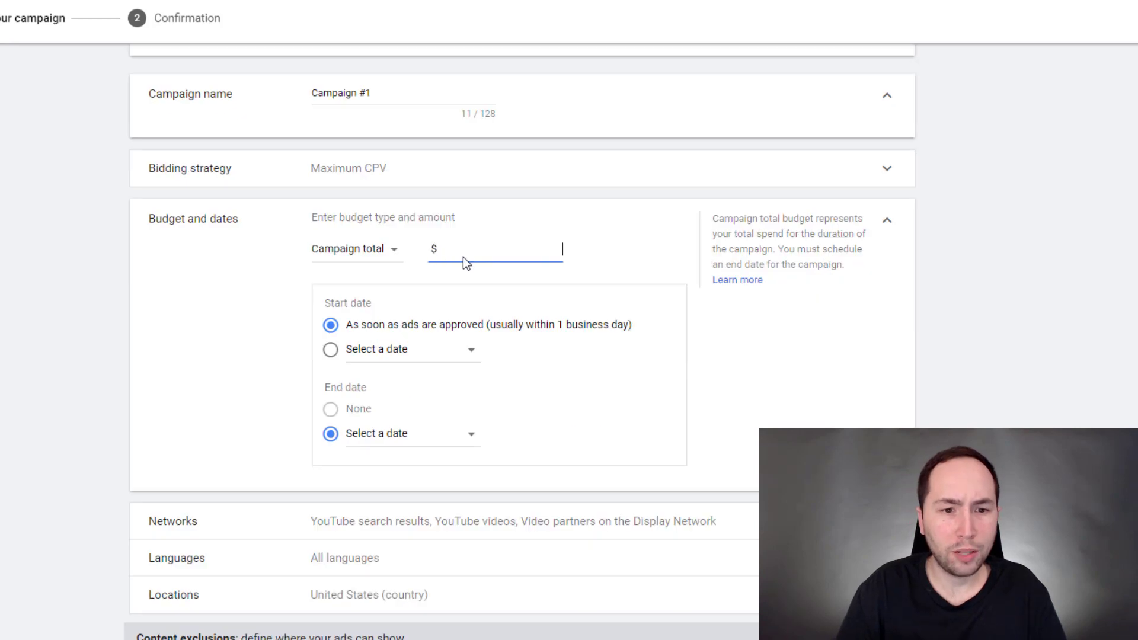
{"action": "type", "text": "5.00"}
{"action": "type", "text": "10"}
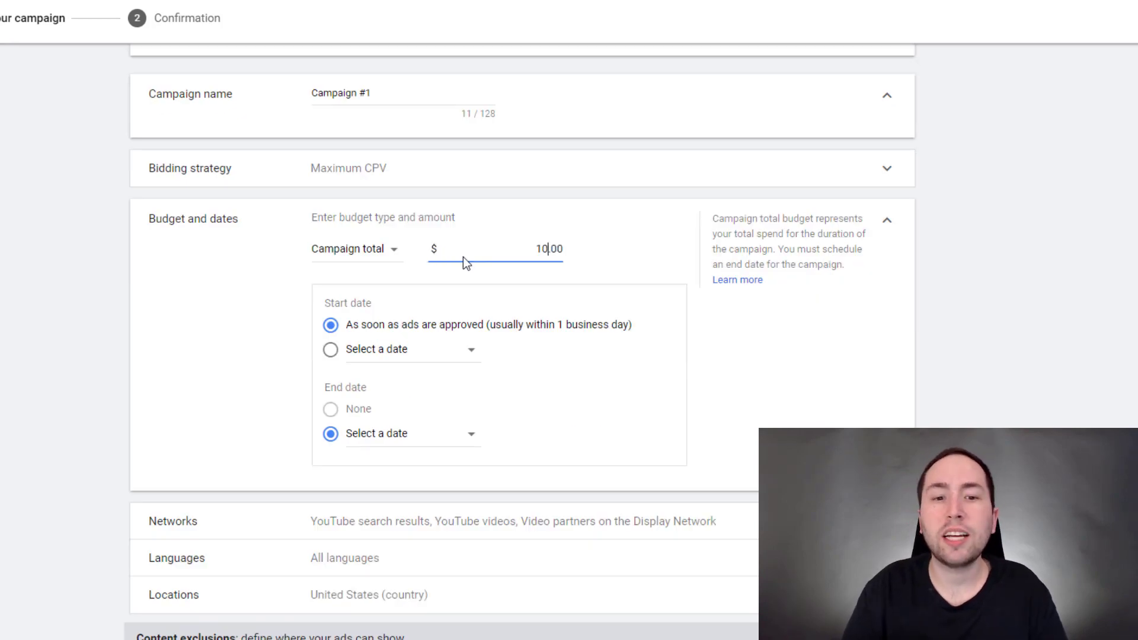
{"action": "left_click", "coordinate": [525, 233]}
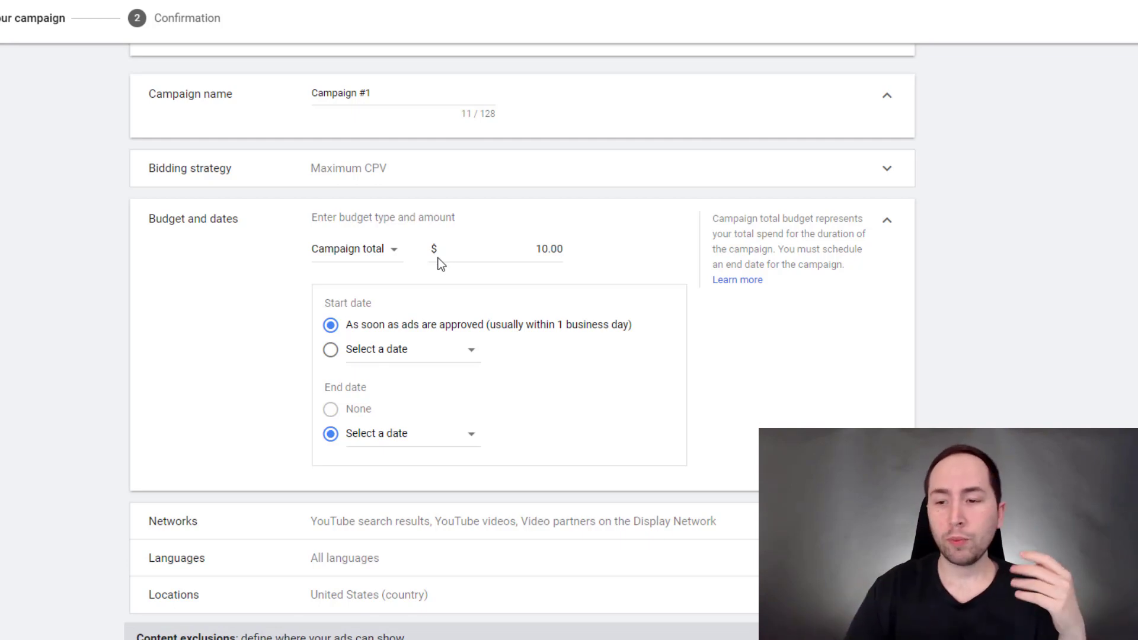
Exclude video partners on the Display Network from the campaign's networks.
{"action": "scroll", "coordinate": [530, 278], "scroll_direction": "down", "scroll_amount": 2}
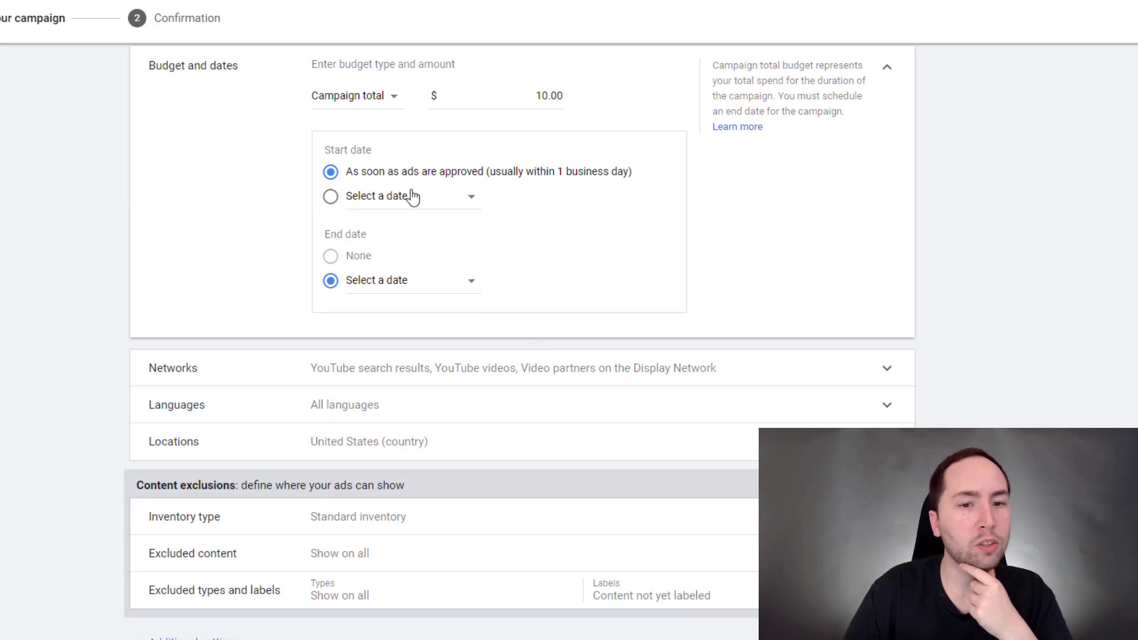
{"action": "scroll", "coordinate": [501, 308], "scroll_direction": "down", "scroll_amount": 1}
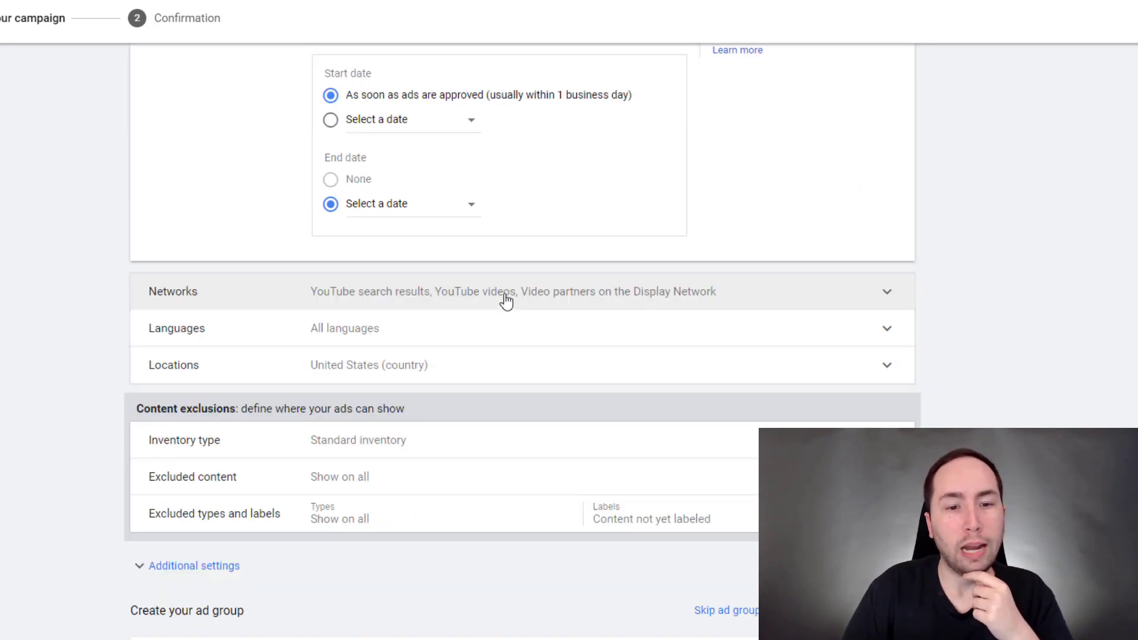
{"action": "left_click", "coordinate": [503, 293]}
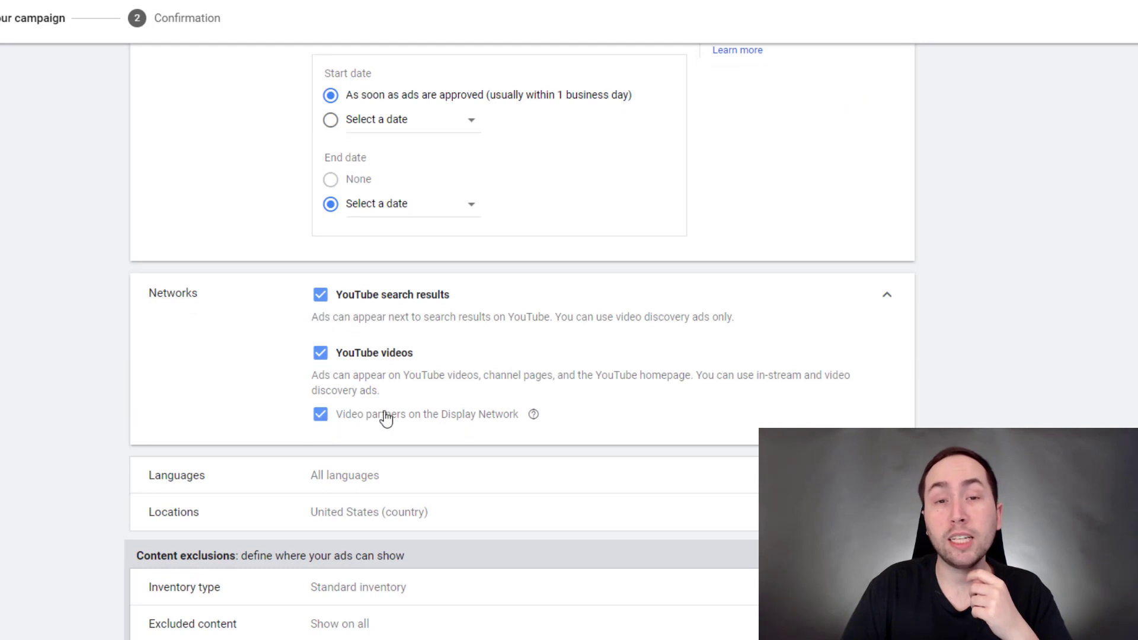
{"action": "left_click", "coordinate": [320, 413]}
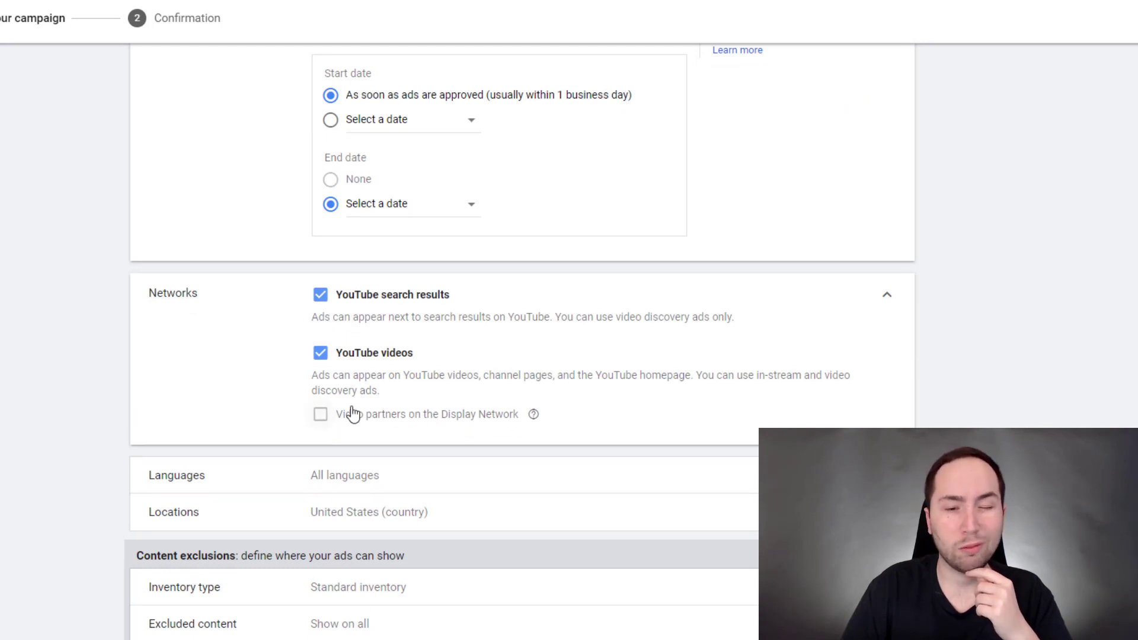
{"action": "left_click", "coordinate": [845, 302]}
Set the campaign's customer language to English.
{"action": "left_click", "coordinate": [287, 336]}
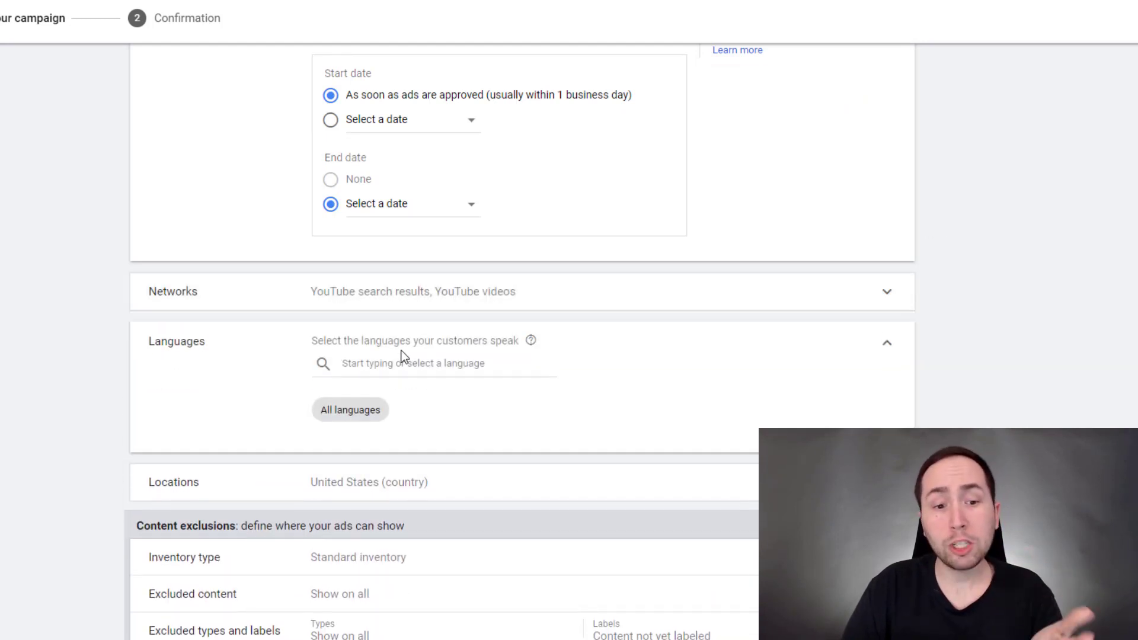
{"action": "left_click", "coordinate": [396, 368]}
{"action": "type", "text": "english"}
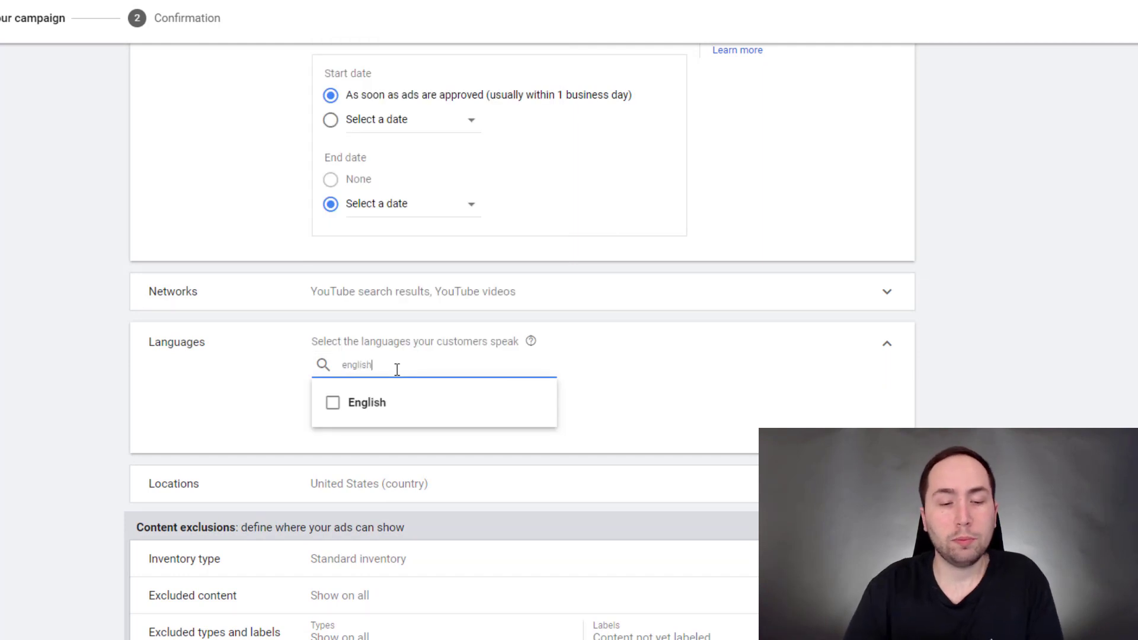
{"action": "left_click", "coordinate": [359, 403]}
Switch the campaign's location targeting to custom locations and target the country United States.
{"action": "left_click", "coordinate": [455, 485]}
{"action": "scroll", "coordinate": [409, 355], "scroll_direction": "down", "scroll_amount": 4}
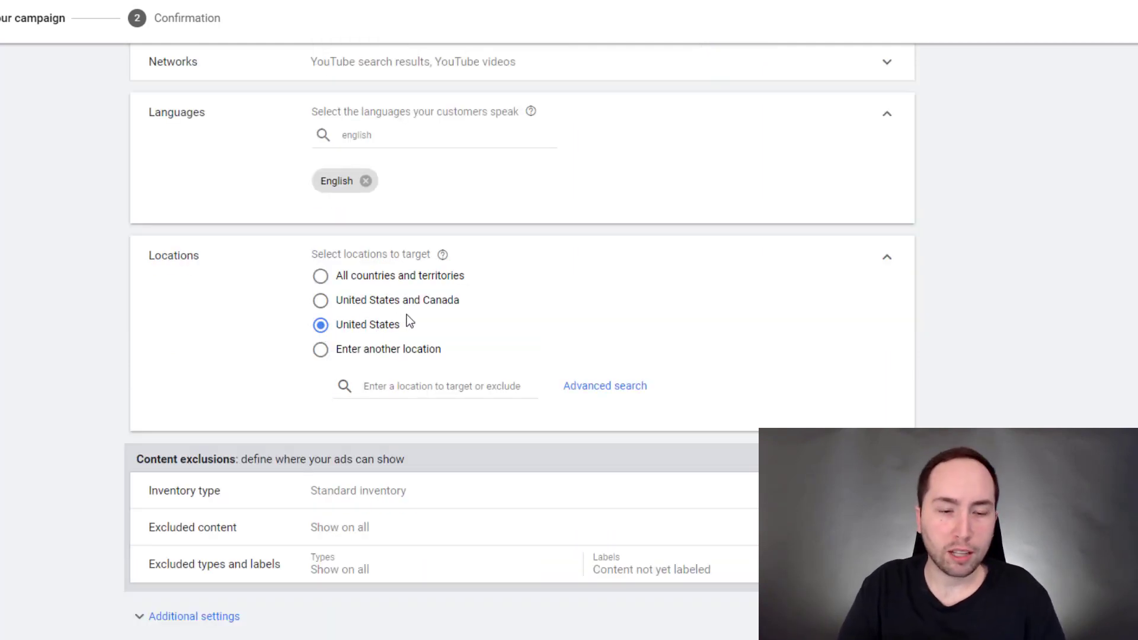
{"action": "left_click", "coordinate": [321, 353]}
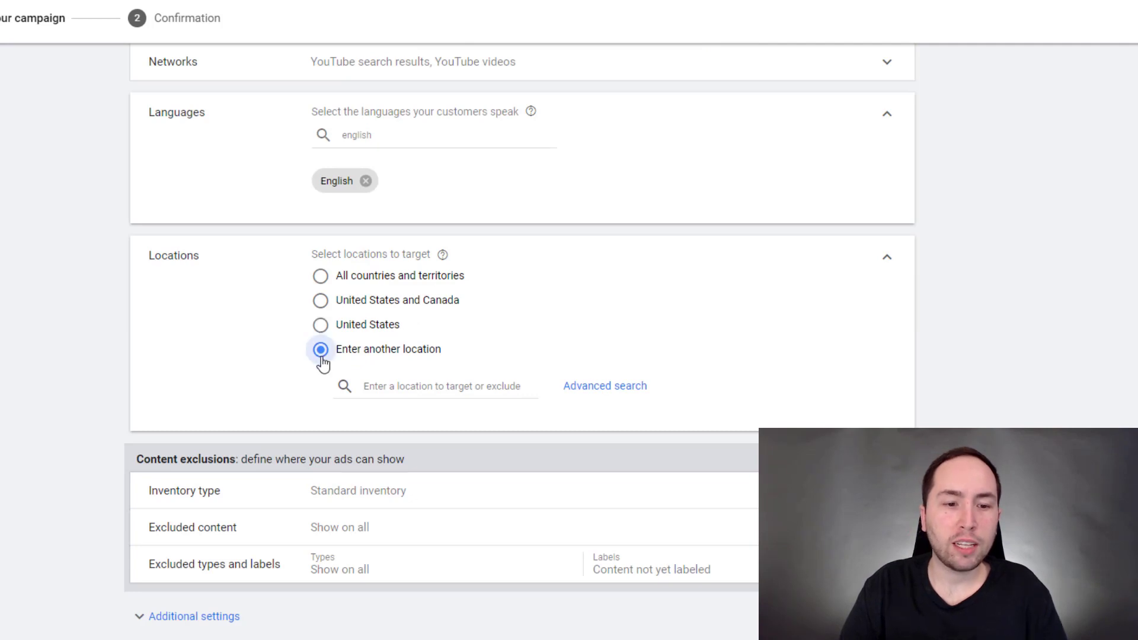
{"action": "left_click", "coordinate": [390, 391]}
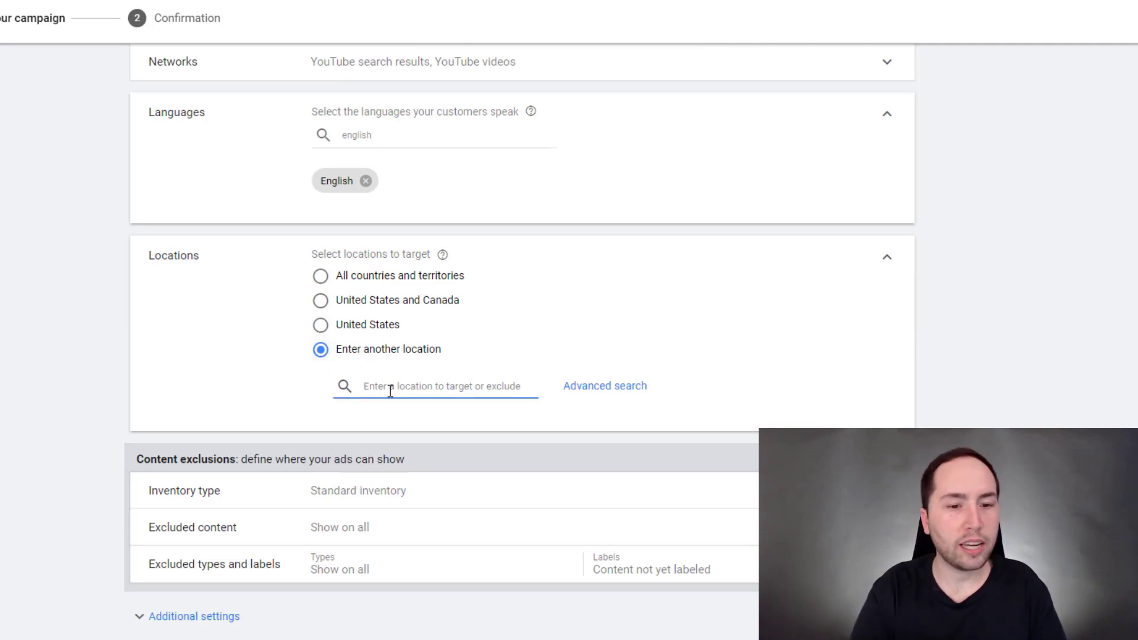
{"action": "type", "text": "united stat"}
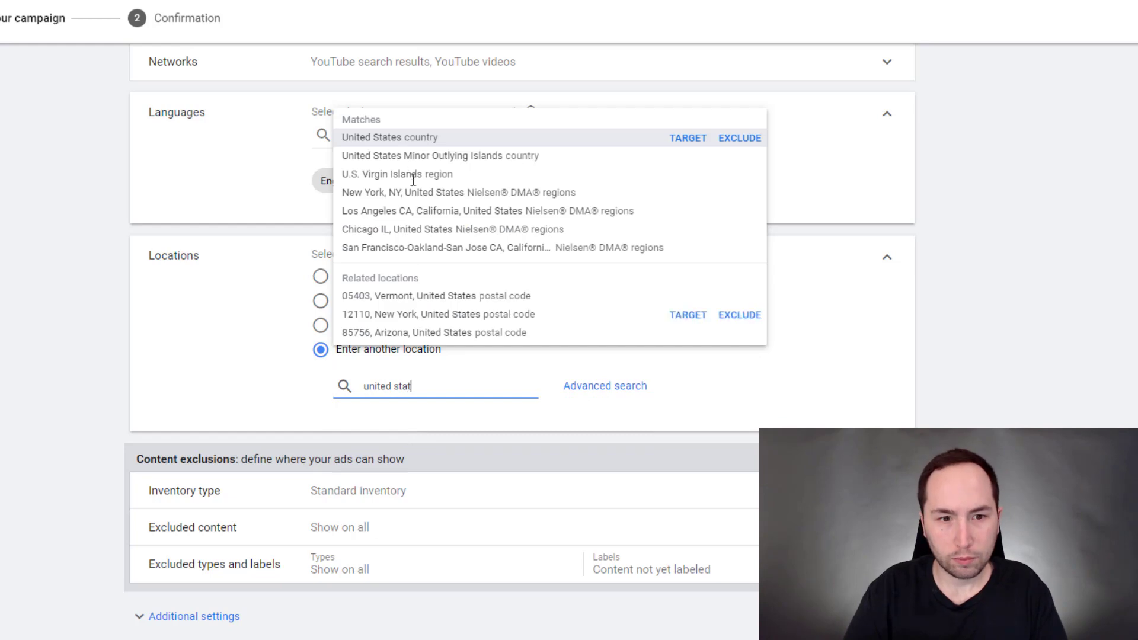
{"action": "left_click", "coordinate": [377, 136]}
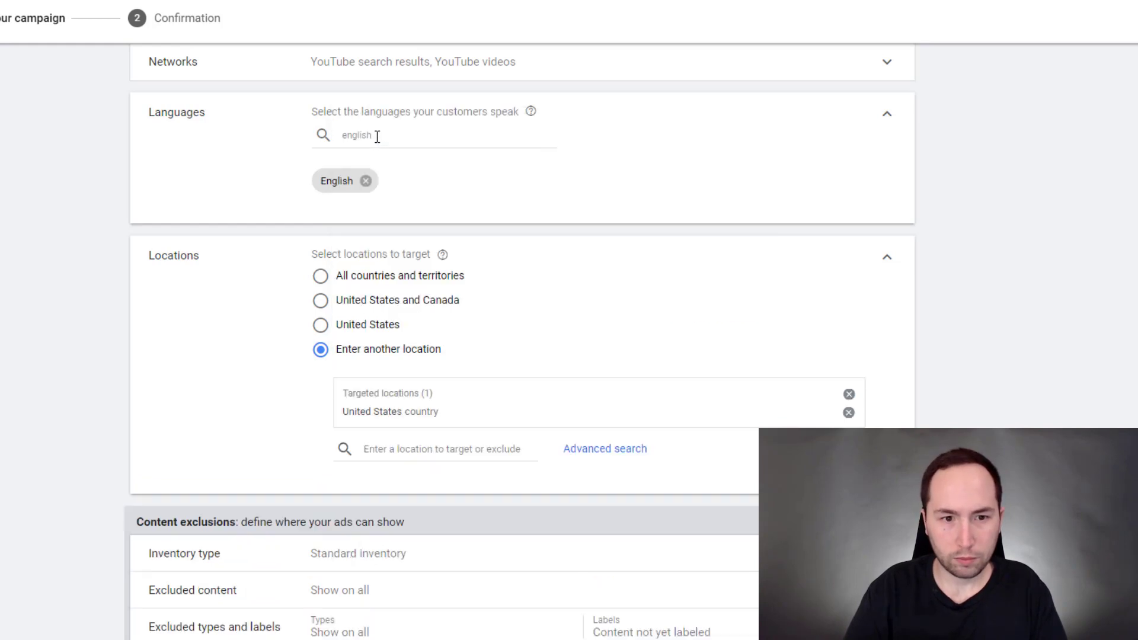
Add the countries United Kingdom, Australia and Canada to the campaign's targeted locations.
{"action": "left_click", "coordinate": [405, 450]}
{"action": "type", "text": "united king"}
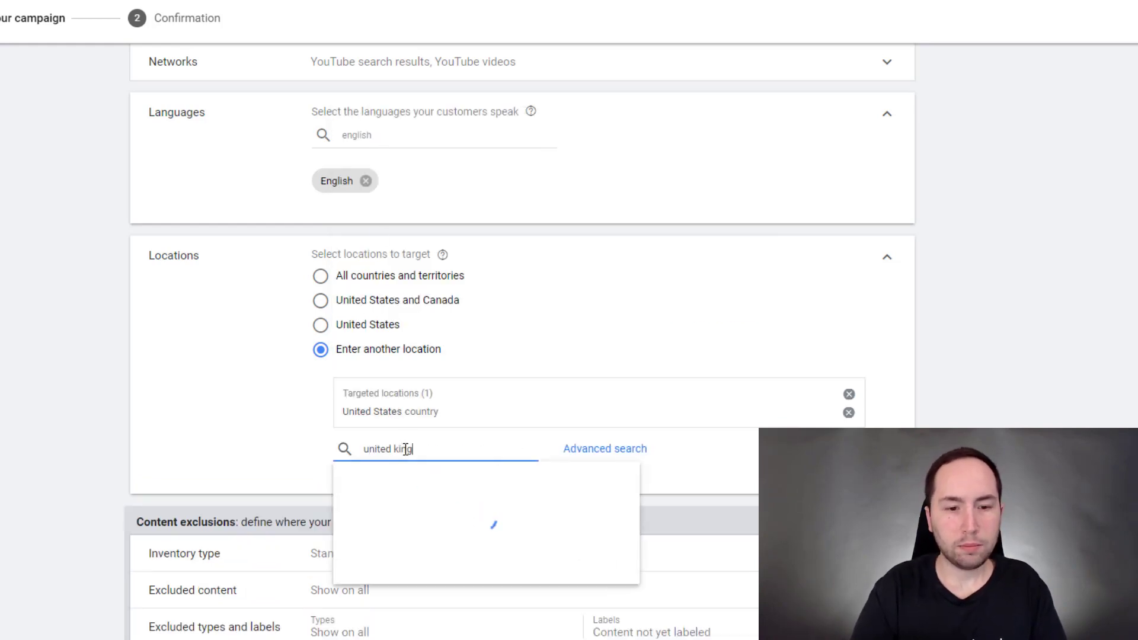
{"action": "key", "text": "Return"}
{"action": "type", "text": "austra"}
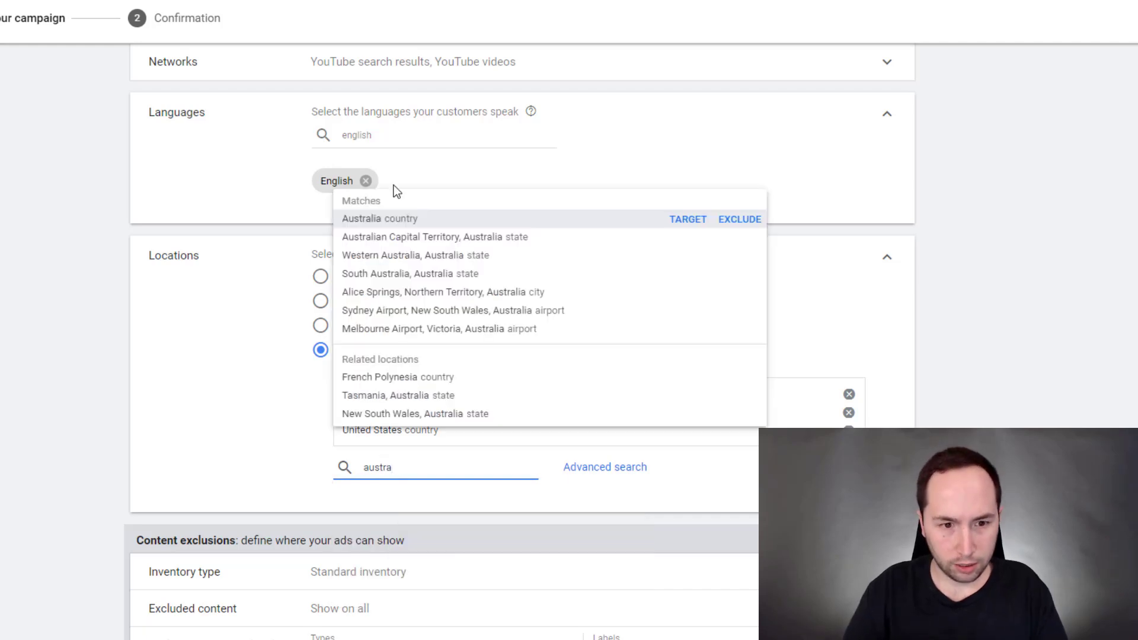
{"action": "key", "text": "Return"}
{"action": "type", "text": "canada"}
{"action": "key", "text": "Return"}
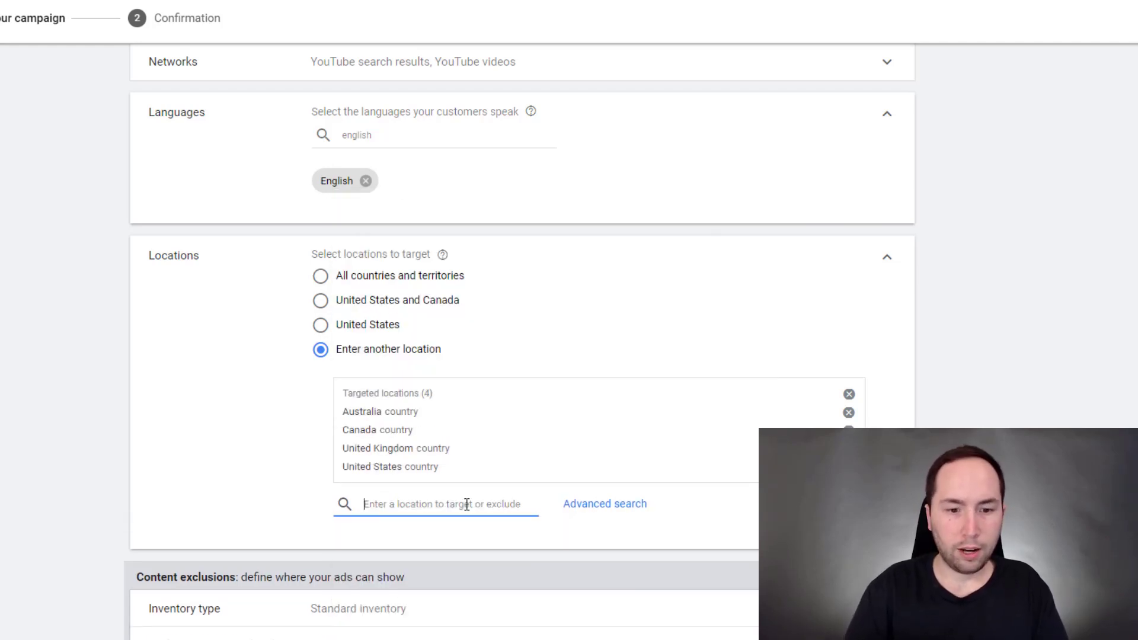
Add the countries New Zealand and Netherlands to the campaign's targeted locations.
{"action": "type", "text": "new zealand"}
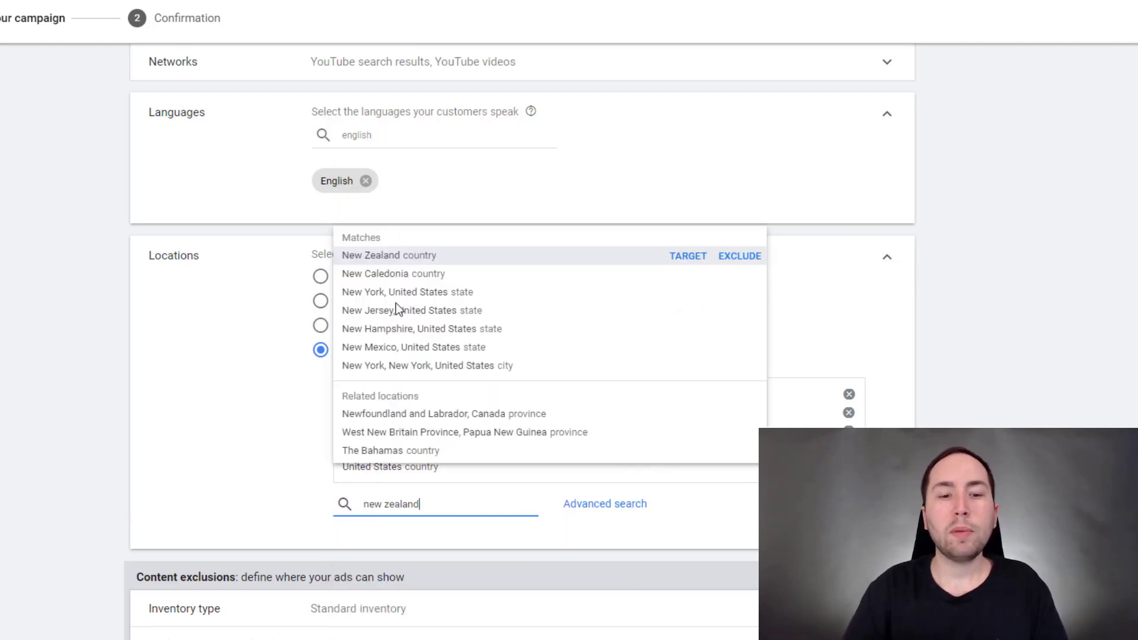
{"action": "left_click", "coordinate": [369, 255]}
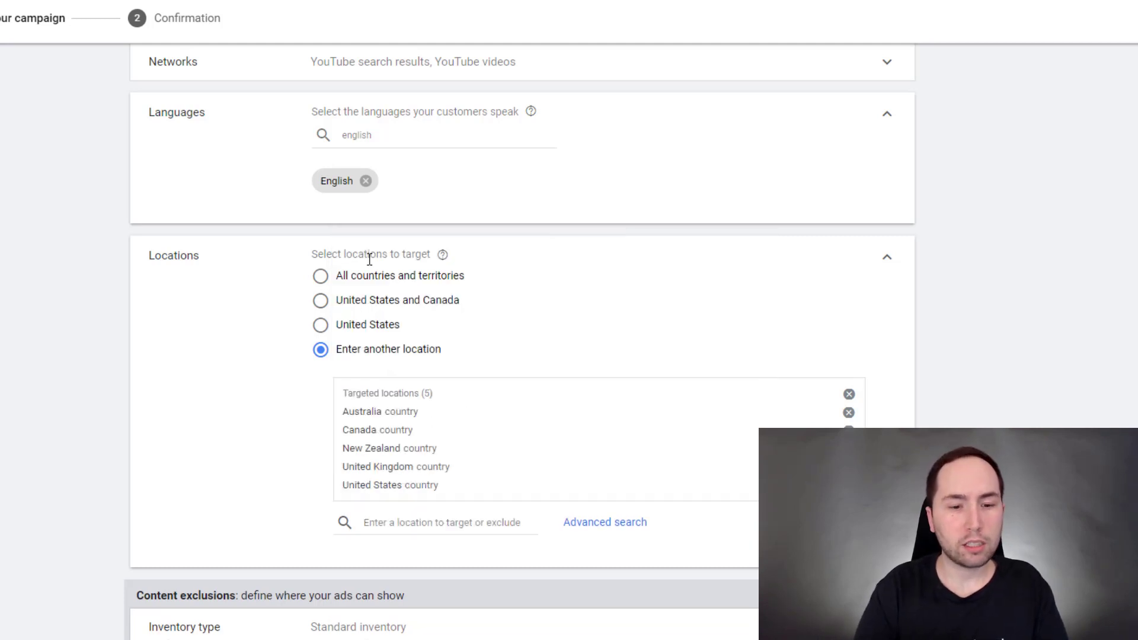
{"action": "left_click", "coordinate": [399, 525]}
{"action": "type", "text": "meth"}
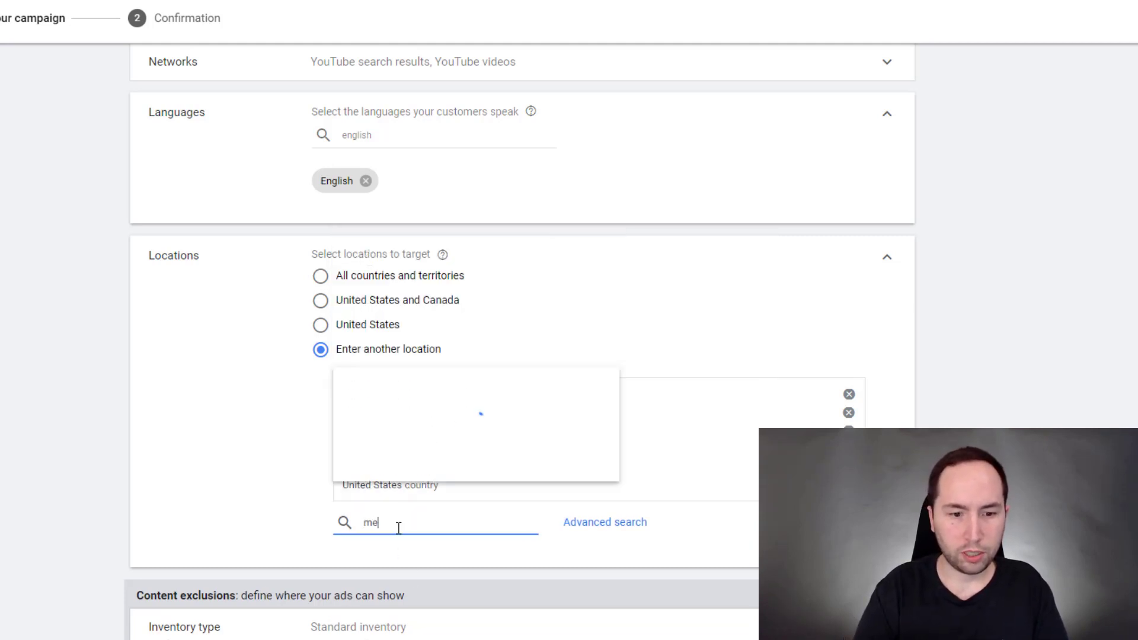
{"action": "key", "text": "BackSpace"}
{"action": "key", "text": "BackSpace"}
{"action": "key", "text": "BackSpace"}
{"action": "key", "text": "BackSpace"}
{"action": "type", "text": "netherla"}
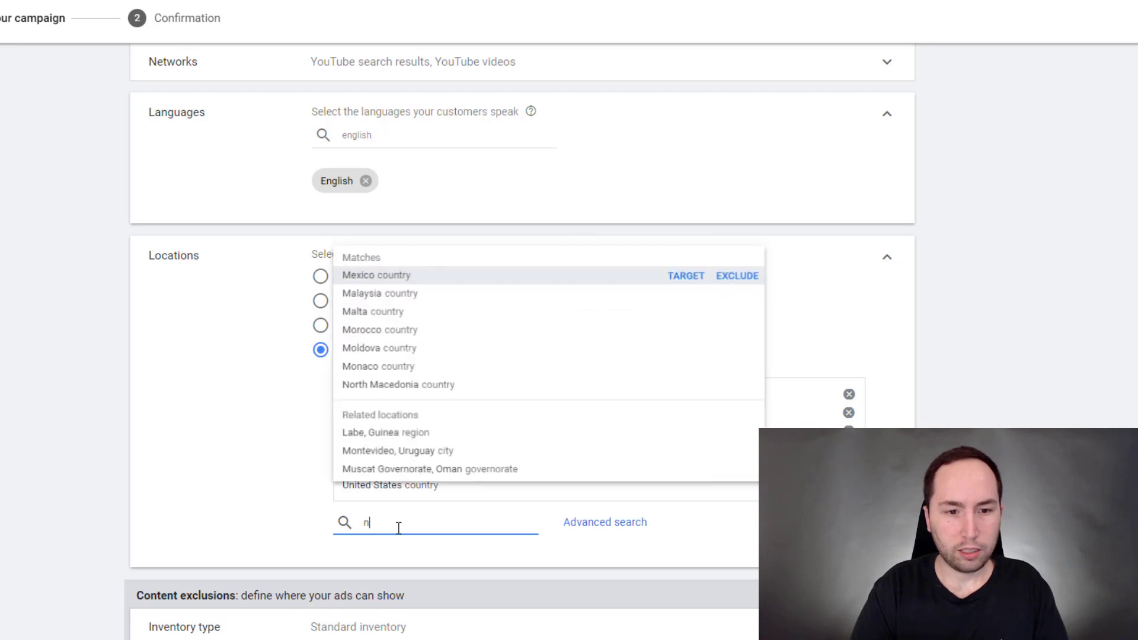
{"action": "left_click", "coordinate": [434, 273]}
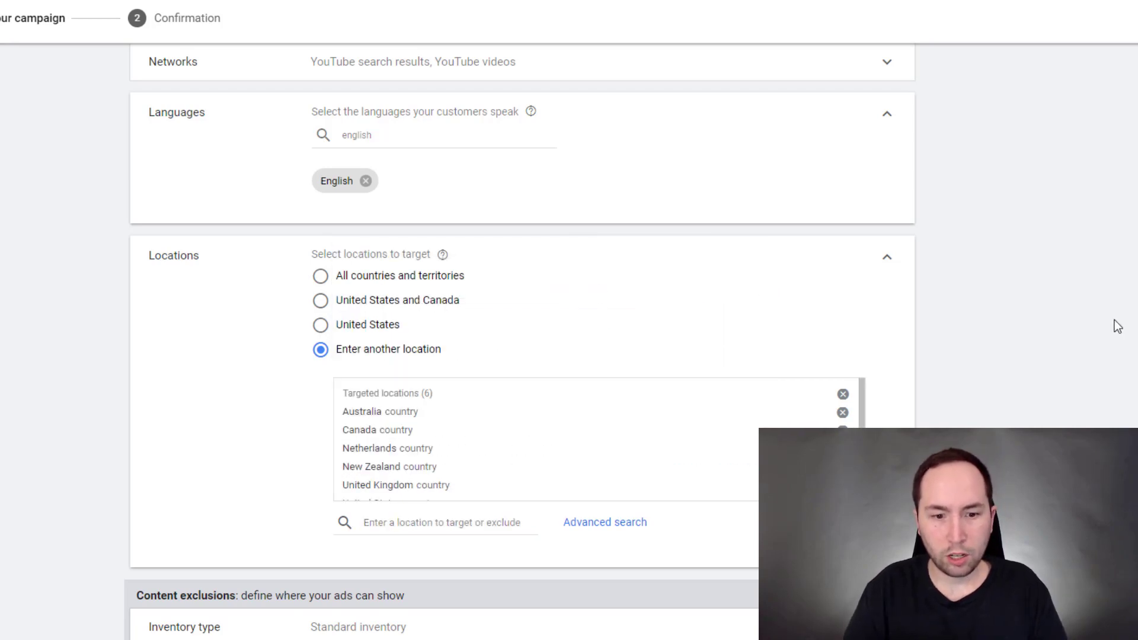
Try the Expanded inventory type in the content exclusions and highlight examples of the content it excludes.
{"action": "scroll", "coordinate": [617, 379], "scroll_direction": "down", "scroll_amount": 1}
{"action": "scroll", "coordinate": [599, 326], "scroll_direction": "down", "scroll_amount": 5}
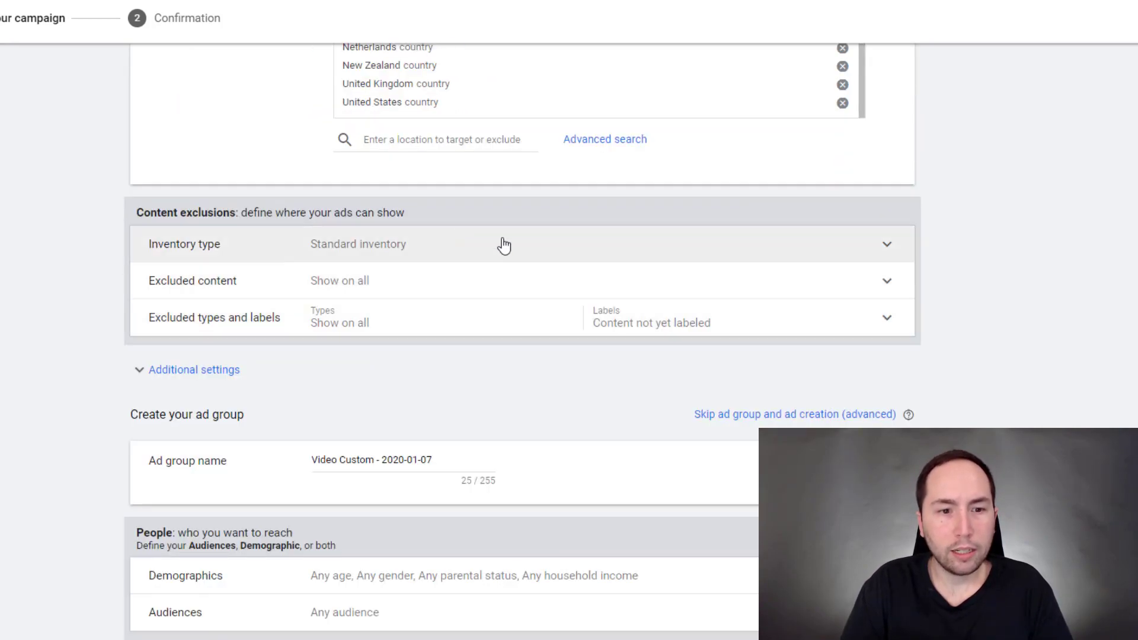
{"action": "left_click", "coordinate": [280, 255]}
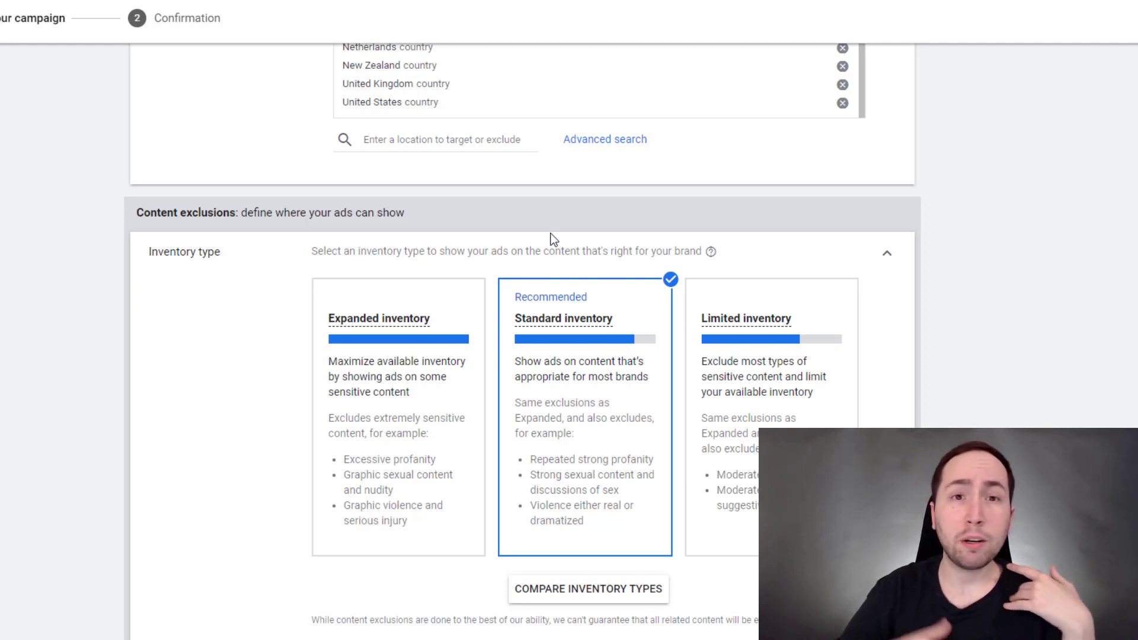
{"action": "left_click", "coordinate": [442, 292]}
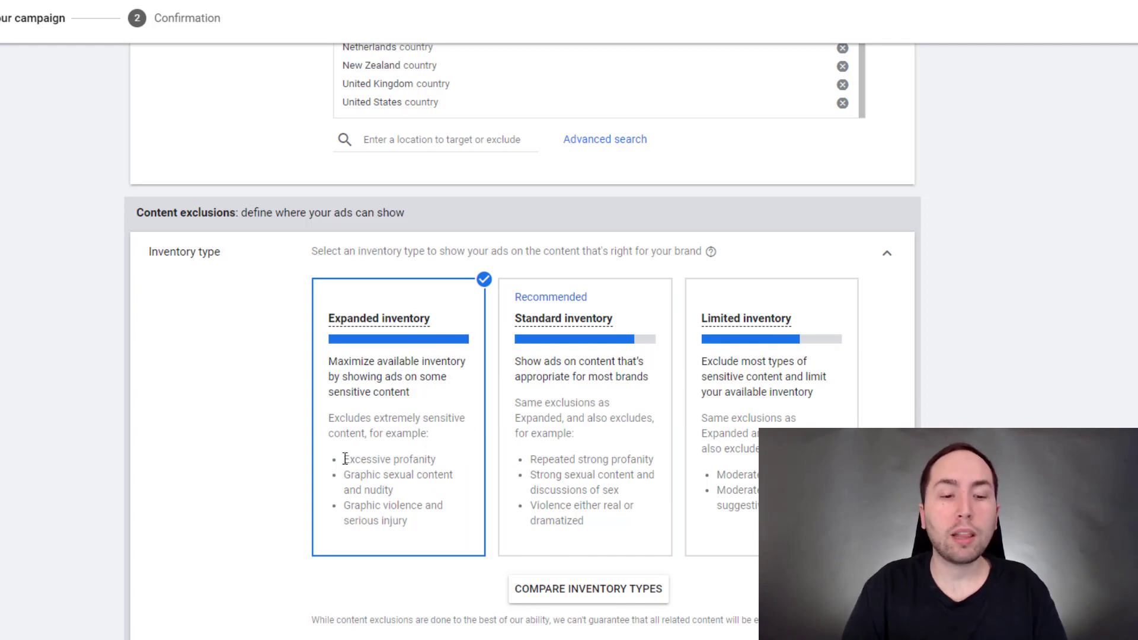
{"action": "left_click_drag", "start_coordinate": [343, 458], "coordinate": [451, 461]}
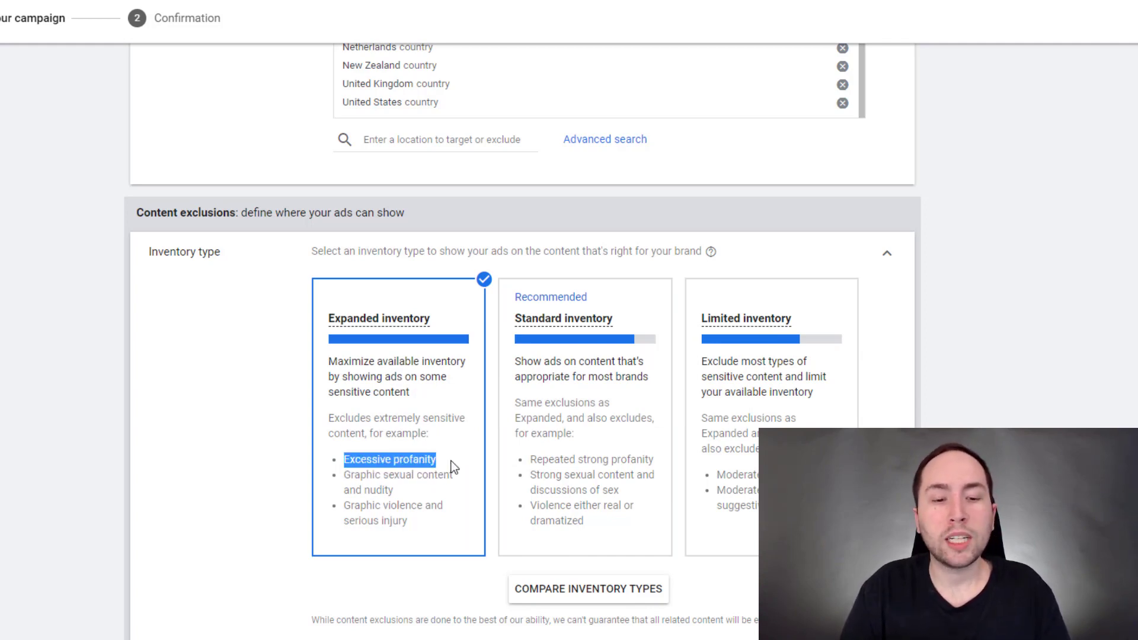
{"action": "left_click", "coordinate": [457, 472]}
{"action": "left_click_drag", "start_coordinate": [375, 484], "coordinate": [342, 474]}
{"action": "left_click", "coordinate": [326, 450]}
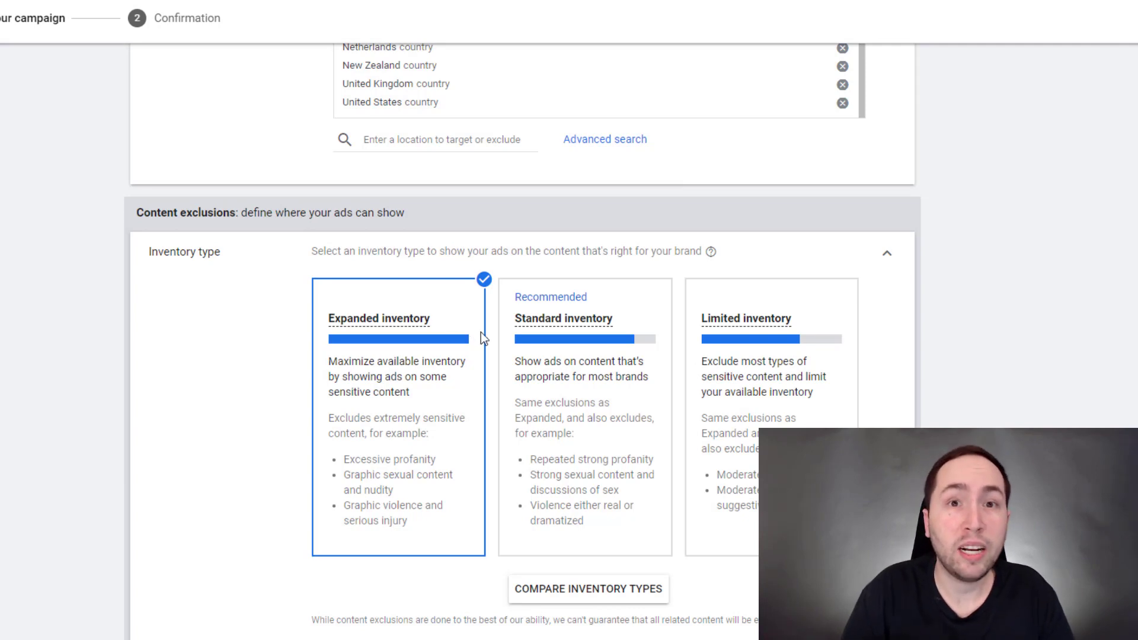
Set the campaign's inventory type to Standard inventory and collapse that setting.
{"action": "double_click", "coordinate": [562, 323]}
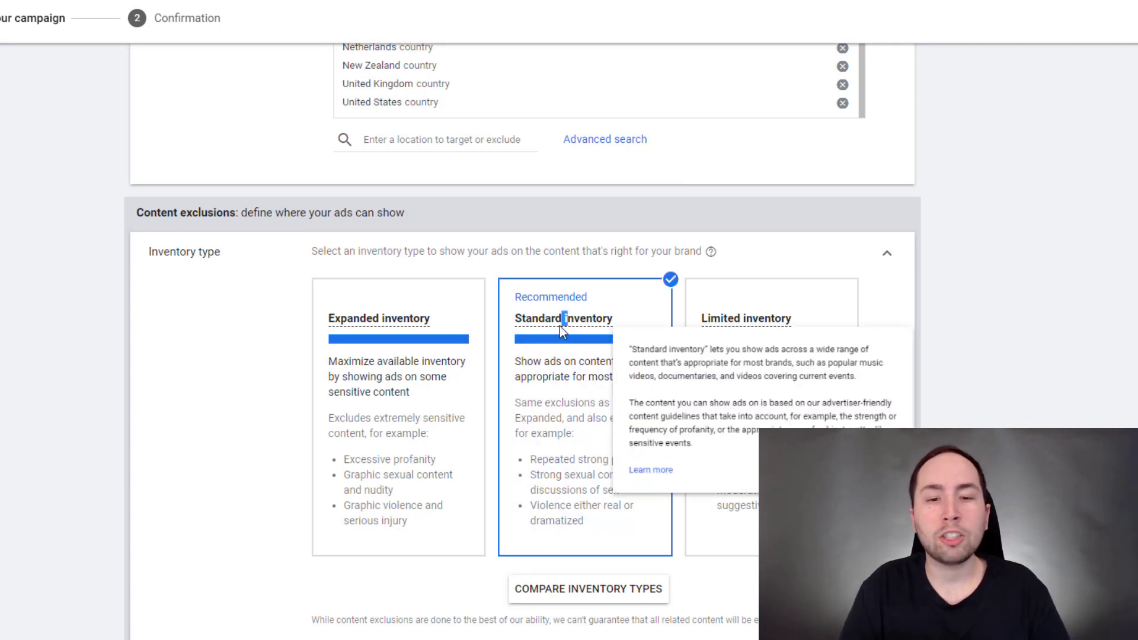
{"action": "left_click", "coordinate": [1009, 298]}
{"action": "left_click", "coordinate": [744, 110]}
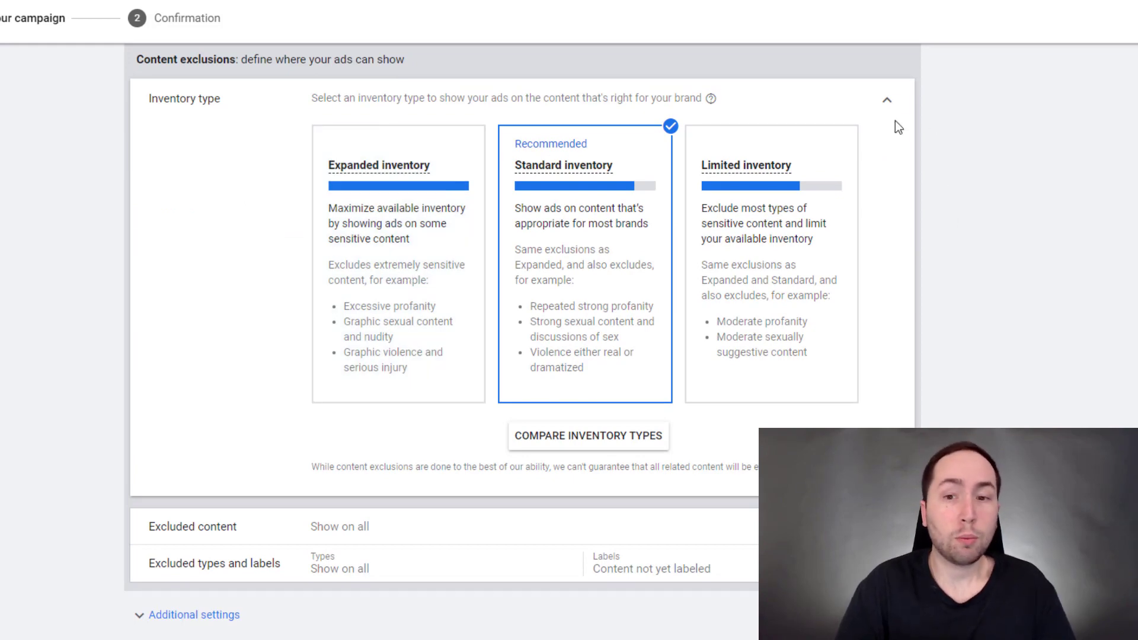
{"action": "left_click", "coordinate": [887, 102]}
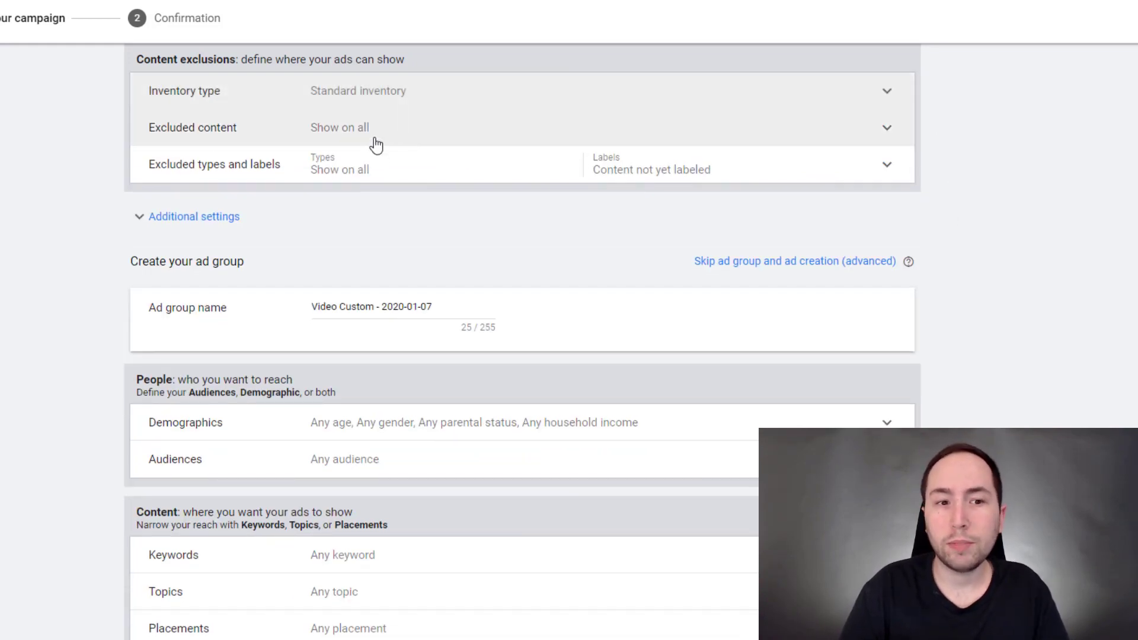
Check the sensitive content categories without excluding any, and exclude embedded videos and live streaming videos as content types.
{"action": "left_click", "coordinate": [375, 137]}
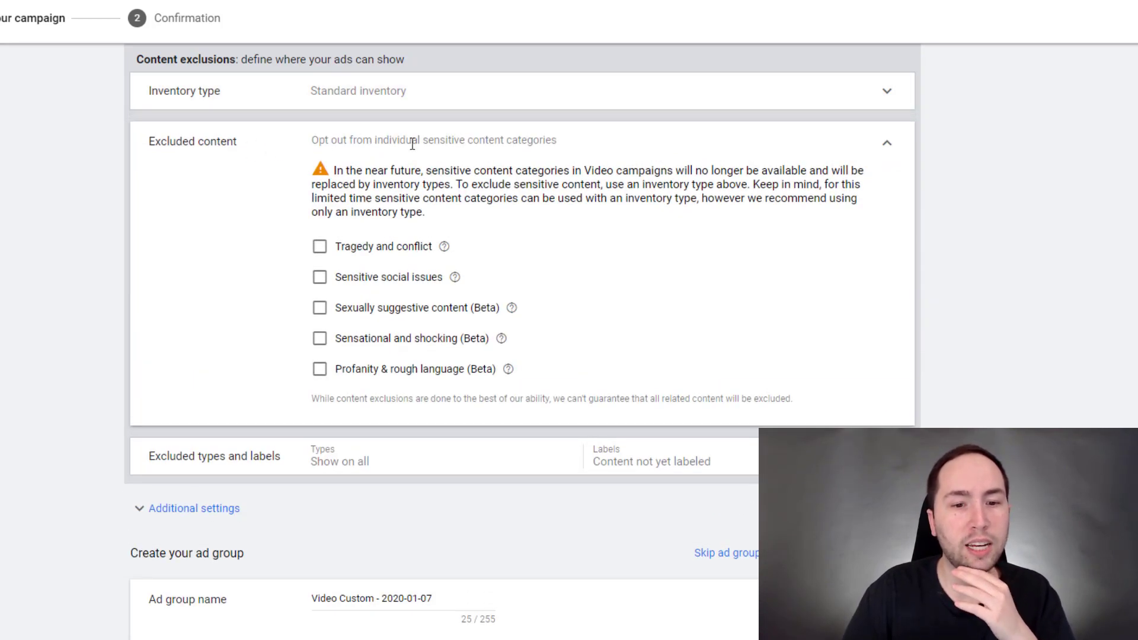
{"action": "left_click", "coordinate": [887, 144]}
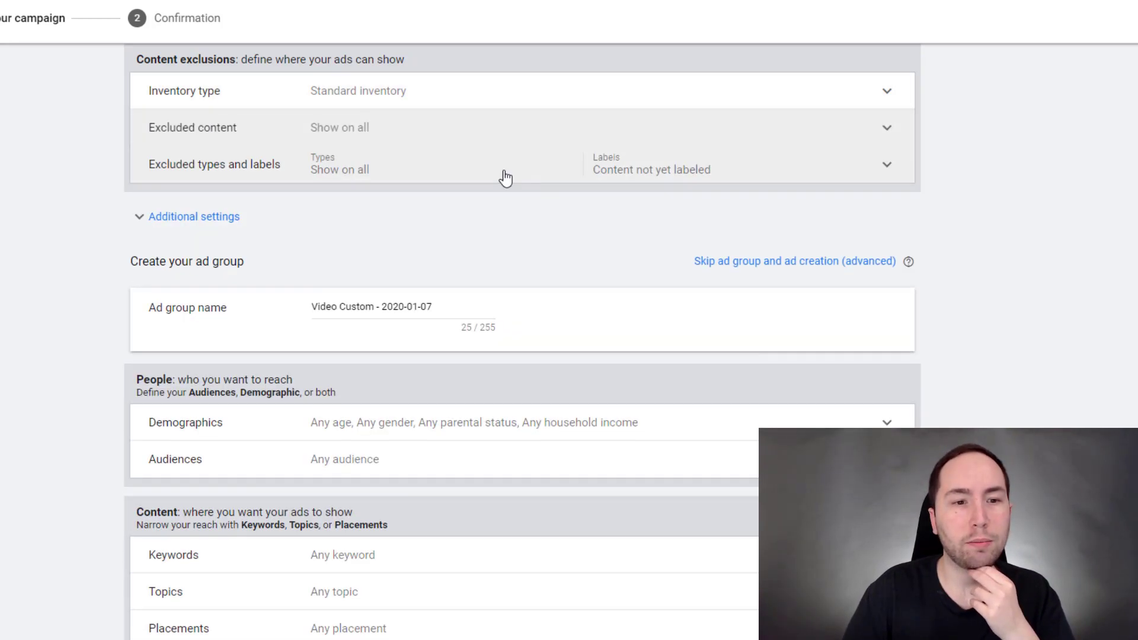
{"action": "left_click", "coordinate": [294, 167]}
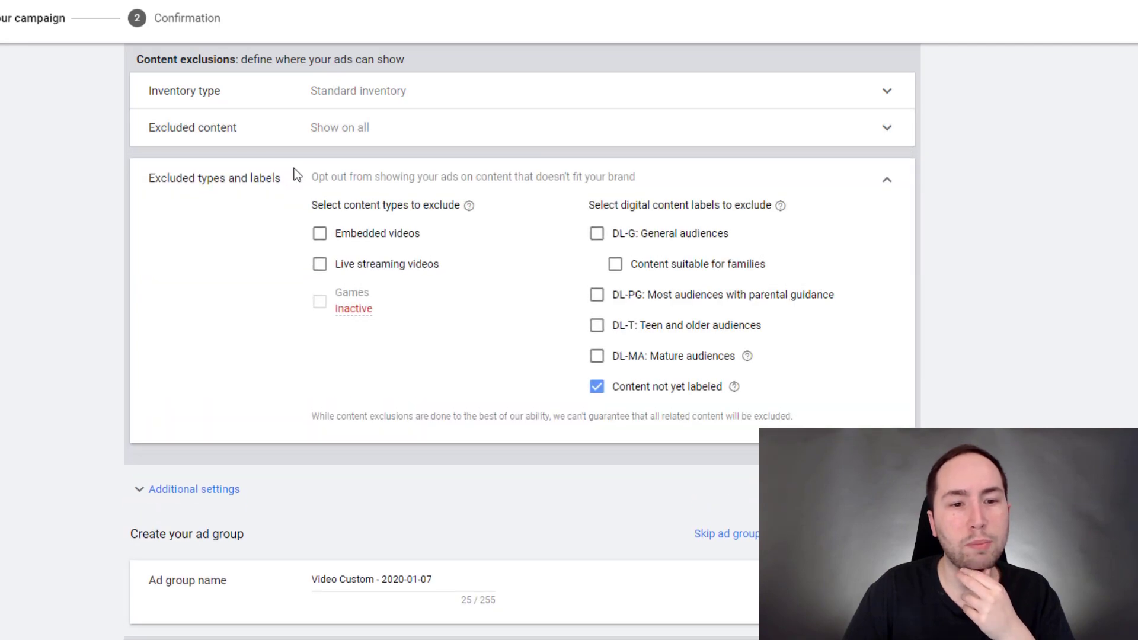
{"action": "left_click", "coordinate": [320, 234]}
{"action": "left_click", "coordinate": [320, 263]}
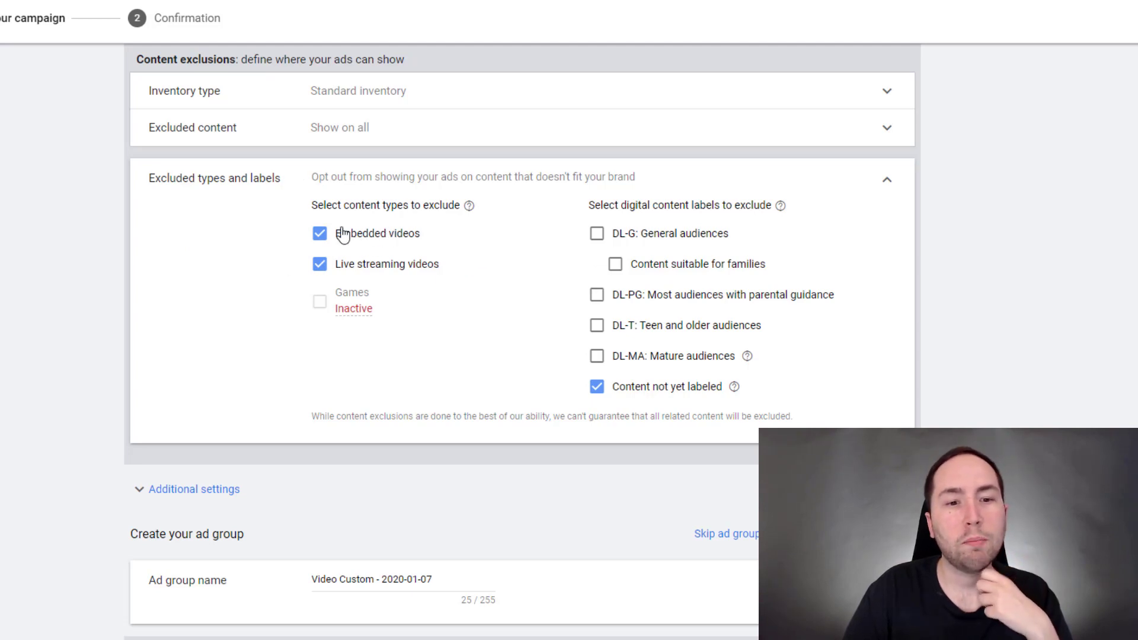
{"action": "left_click", "coordinate": [903, 169]}
Rename the ad group as "Ad Group - 1".
{"action": "triple_click", "coordinate": [377, 305]}
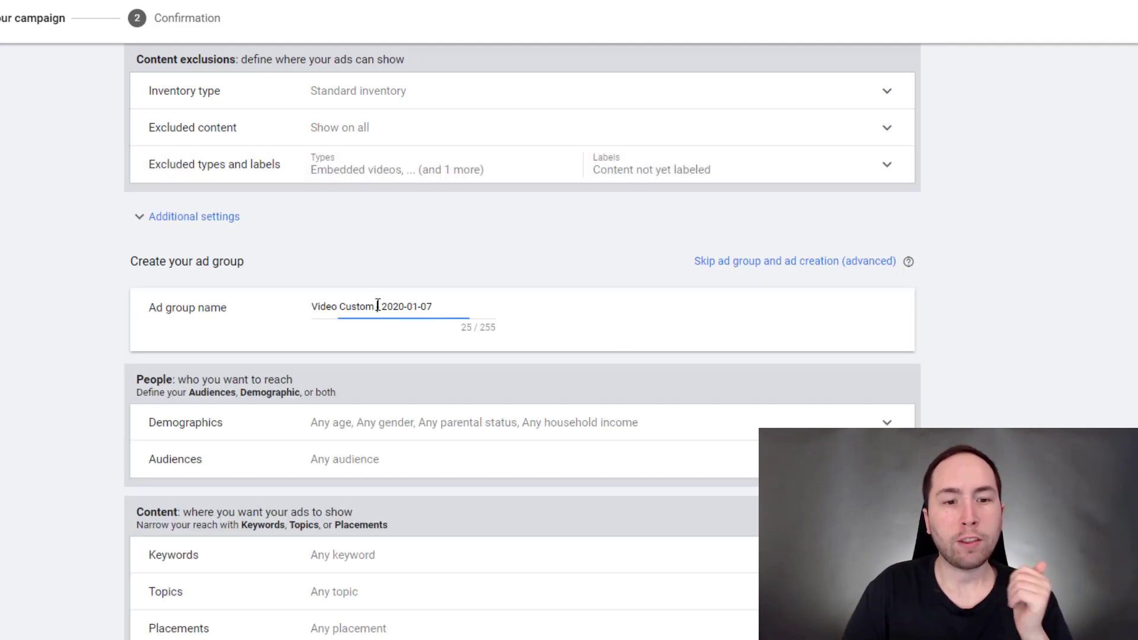
{"action": "type", "text": "A"}
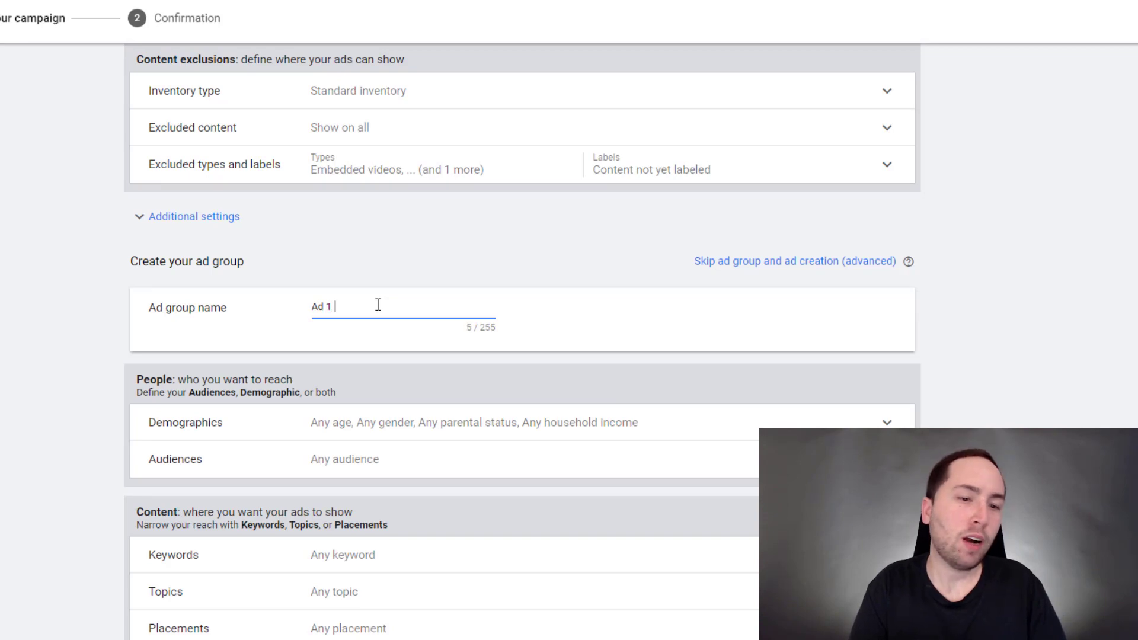
{"action": "type", "text": "d Grouyp "}
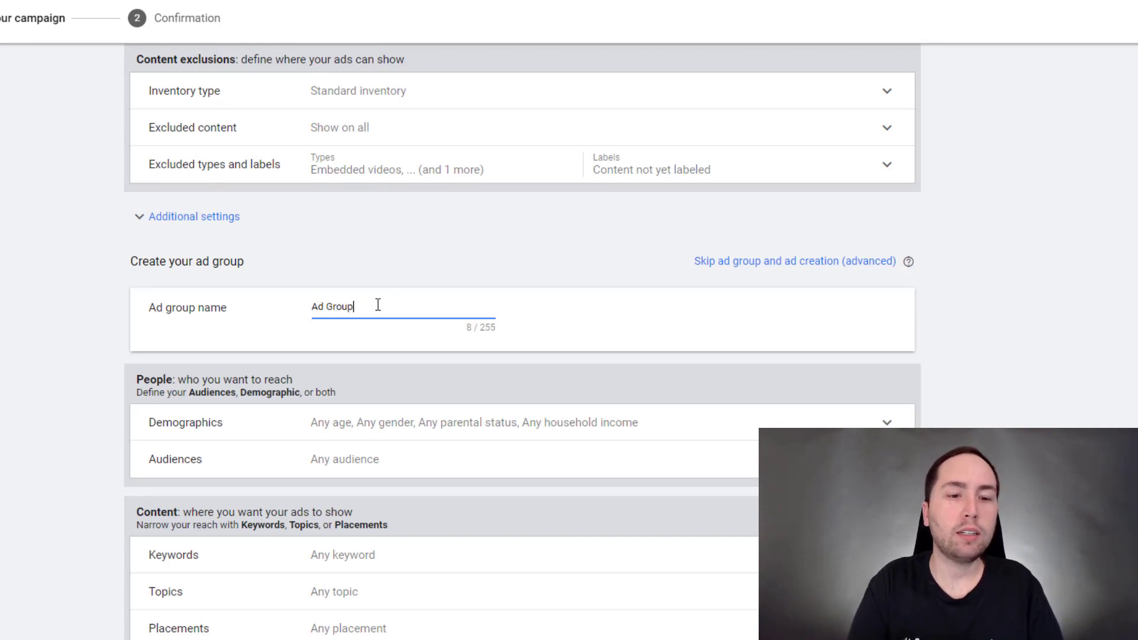
{"action": "type", "text": " - 1"}
Exclude the 55 - 64 and 65+ age groups from the ad group's demographic targeting.
{"action": "left_click", "coordinate": [386, 421]}
{"action": "scroll", "coordinate": [522, 407], "scroll_direction": "down", "scroll_amount": 4}
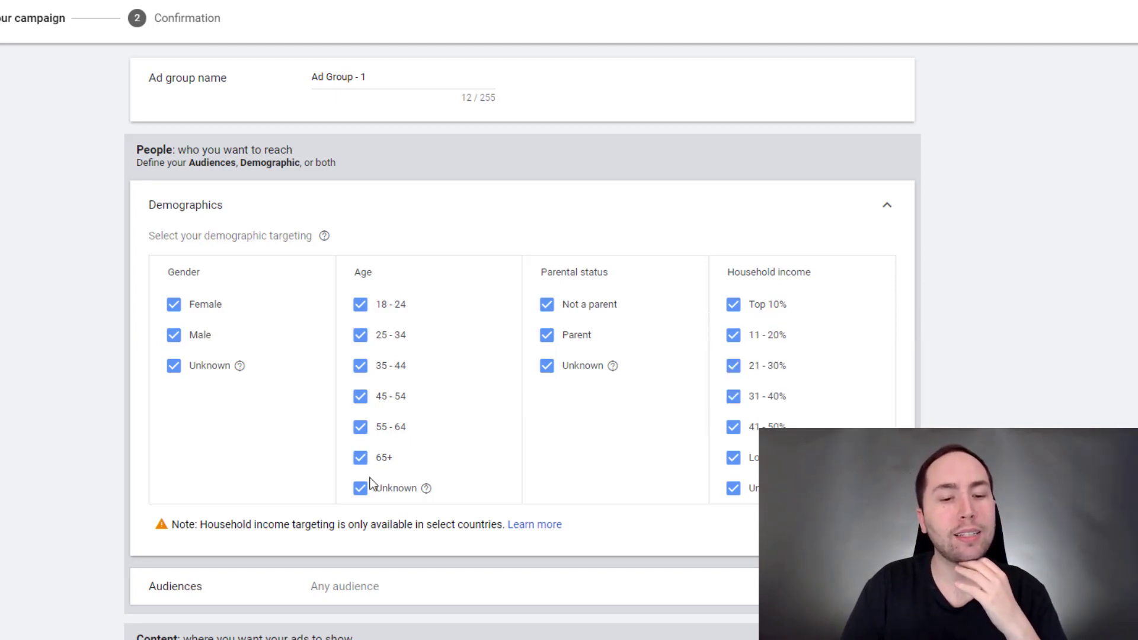
{"action": "left_click", "coordinate": [360, 458]}
{"action": "left_click", "coordinate": [360, 428]}
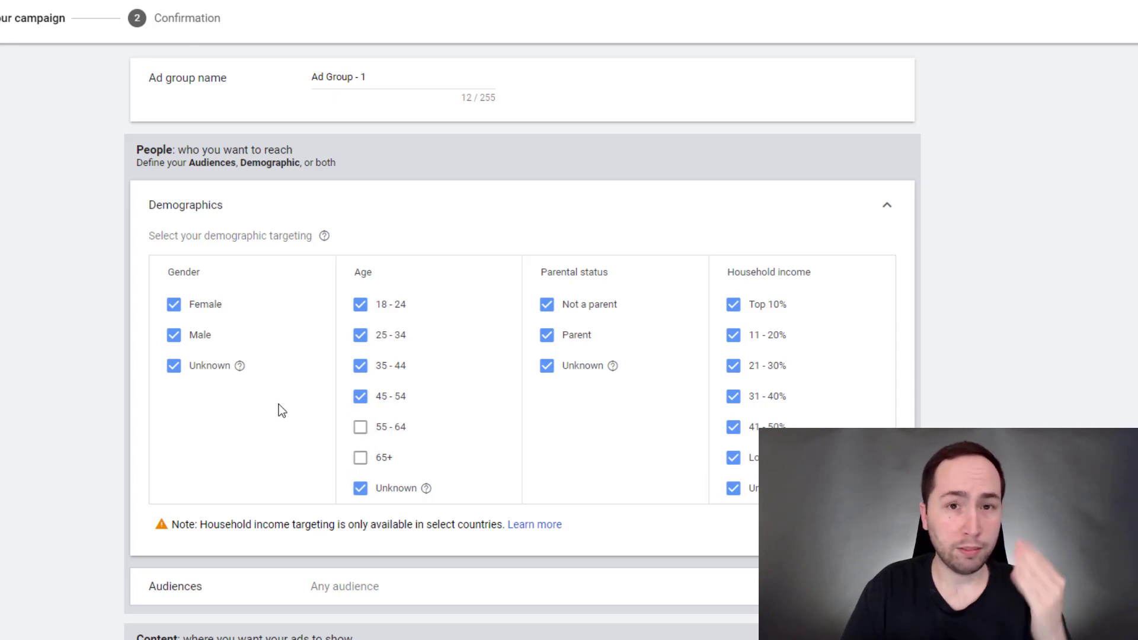
Look at the ad group's audience targeting options and collapse them without selecting an audience.
{"action": "scroll", "coordinate": [319, 397], "scroll_direction": "down", "scroll_amount": 4}
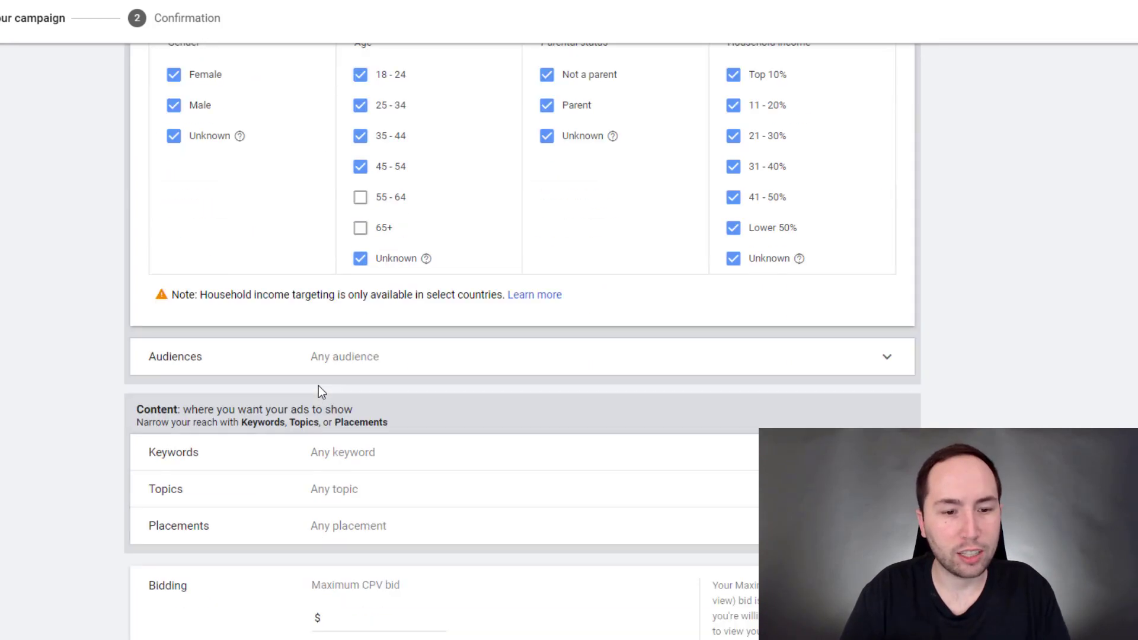
{"action": "left_click", "coordinate": [329, 372]}
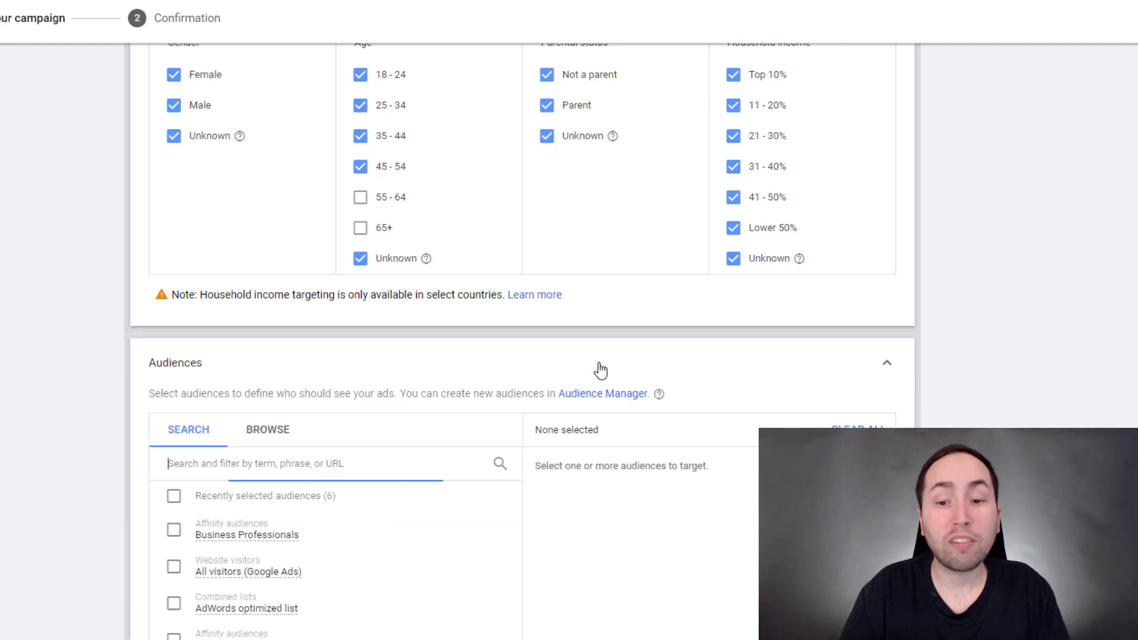
{"action": "left_click", "coordinate": [869, 361]}
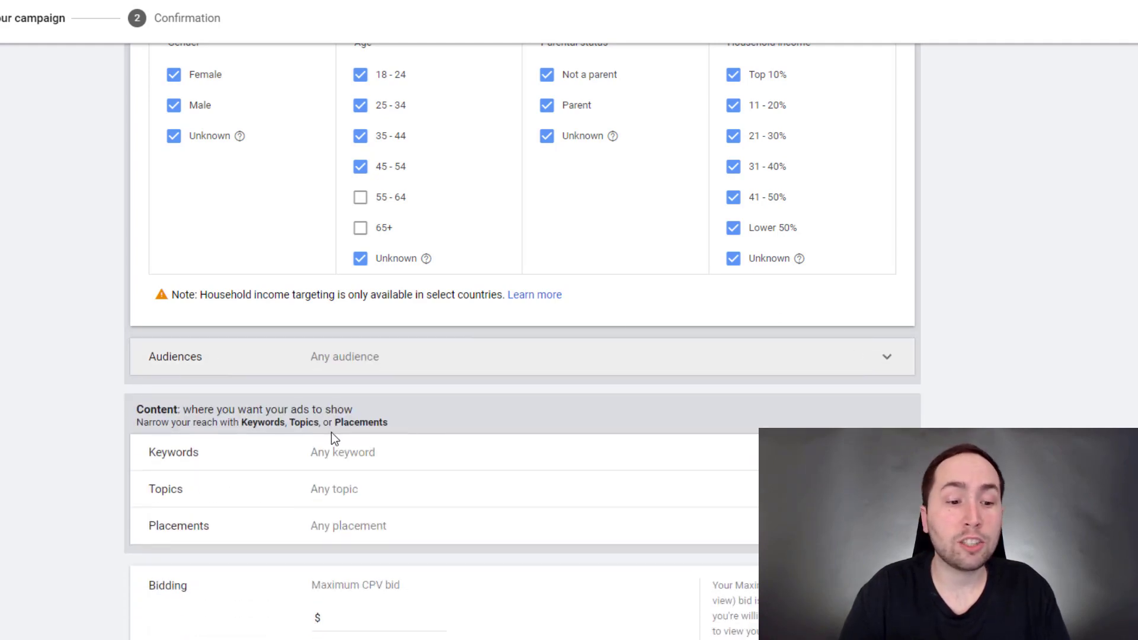
Review the ad group's keyword and topic targeting options without adding any keywords or topics.
{"action": "scroll", "coordinate": [353, 449], "scroll_direction": "down", "scroll_amount": 1}
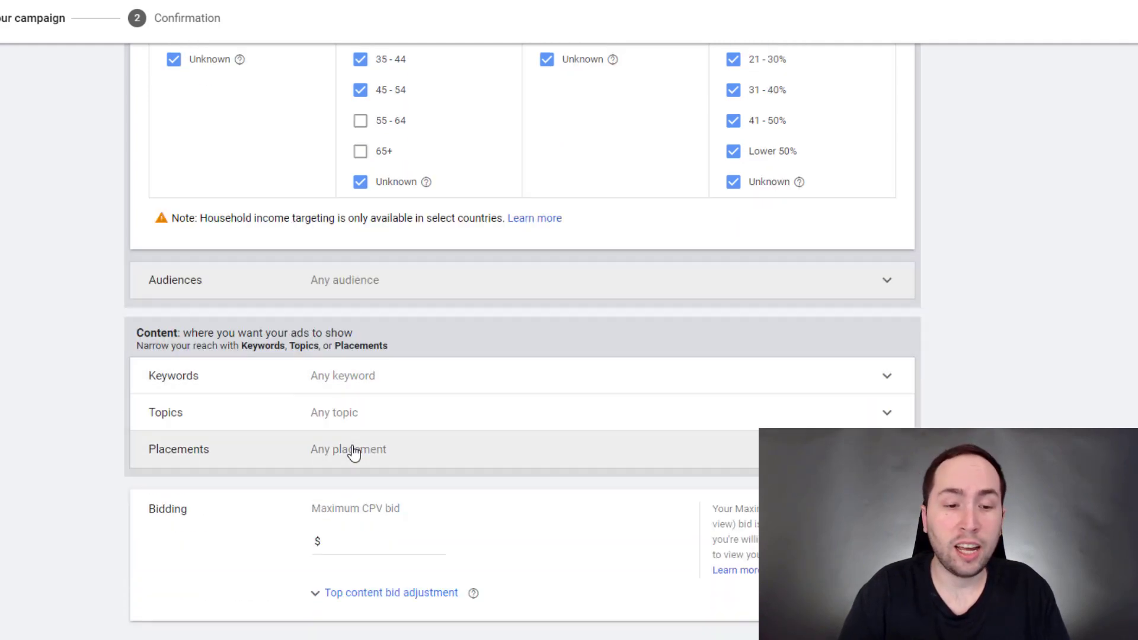
{"action": "left_click", "coordinate": [343, 391]}
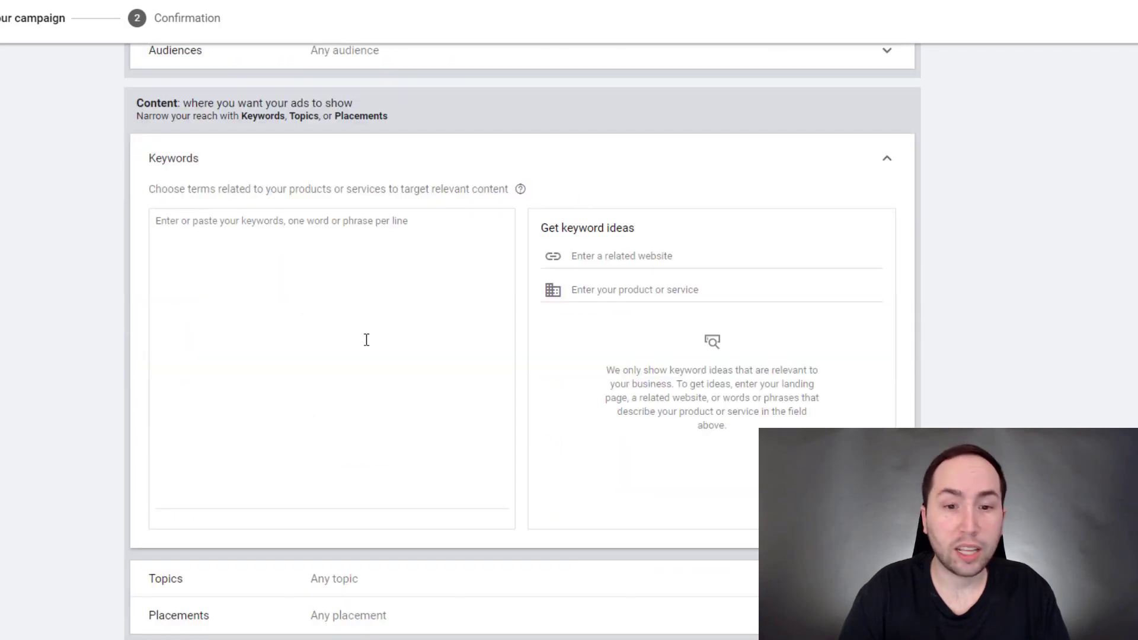
{"action": "left_click", "coordinate": [724, 159]}
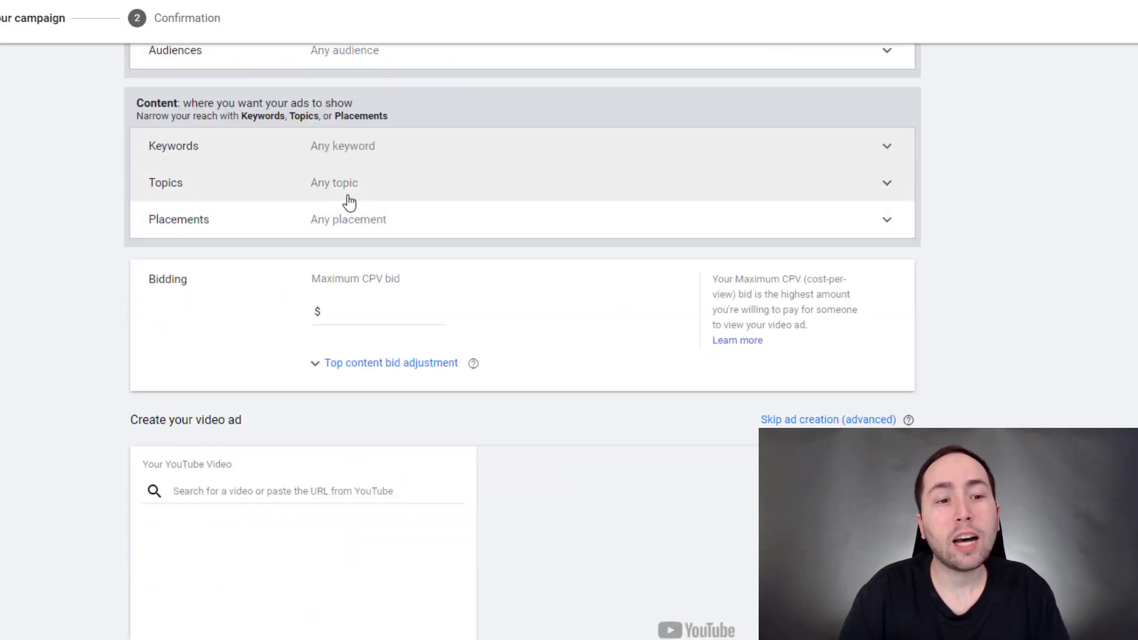
{"action": "left_click", "coordinate": [349, 202]}
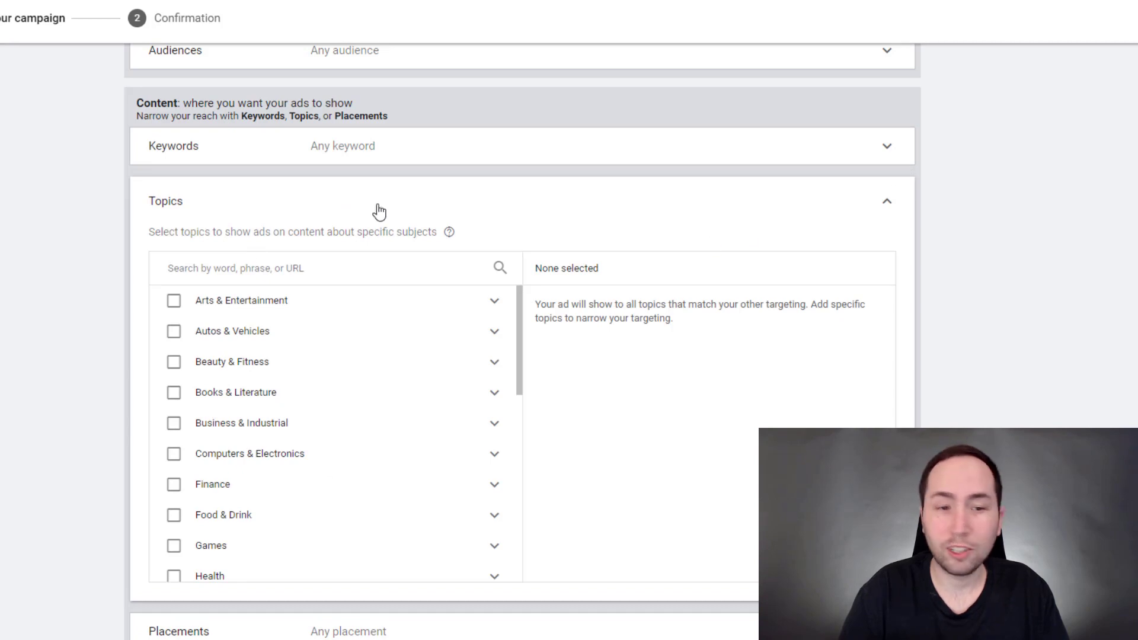
{"action": "left_click", "coordinate": [482, 204]}
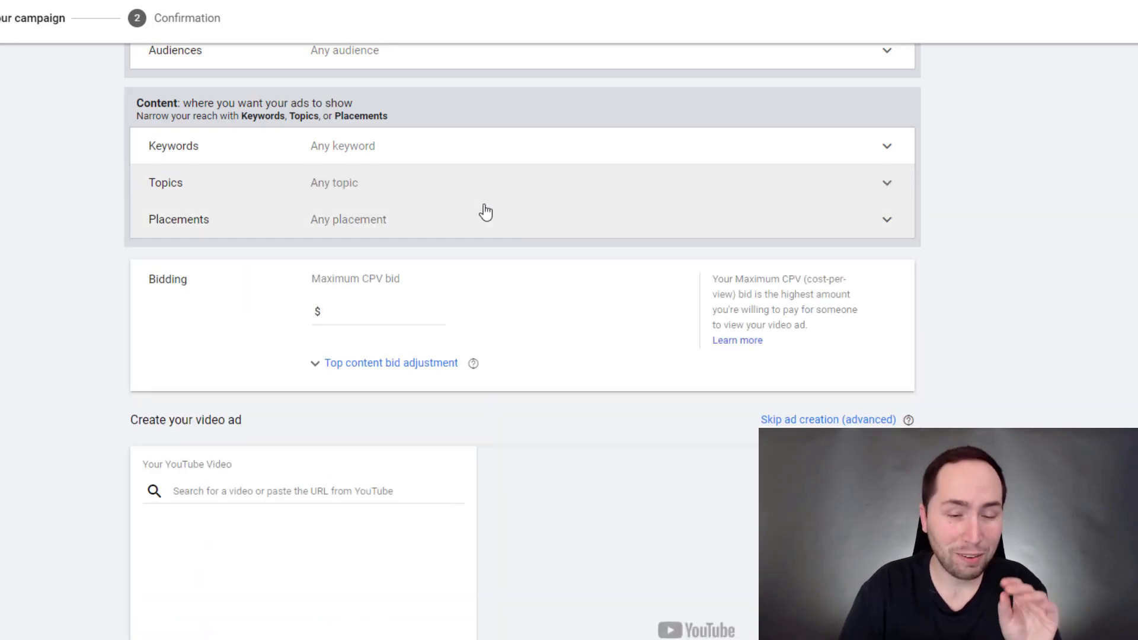
Expand the ad group's placement targeting, then switch to YouTube and search for "manifestation".
{"action": "left_click", "coordinate": [332, 220]}
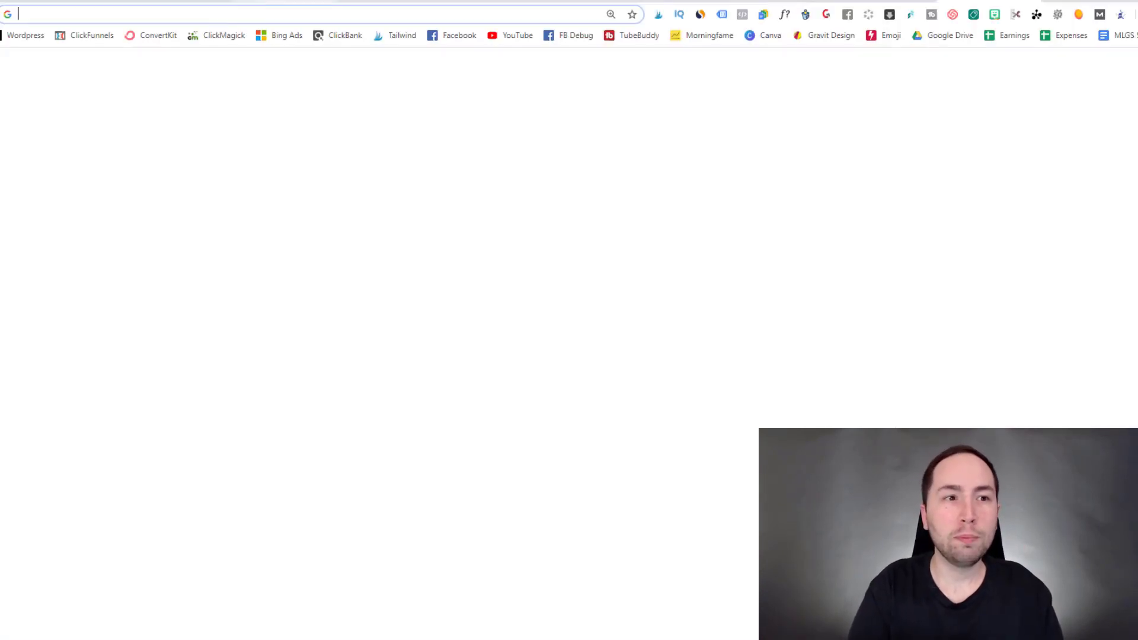
{"action": "key", "text": "ctrl+w"}
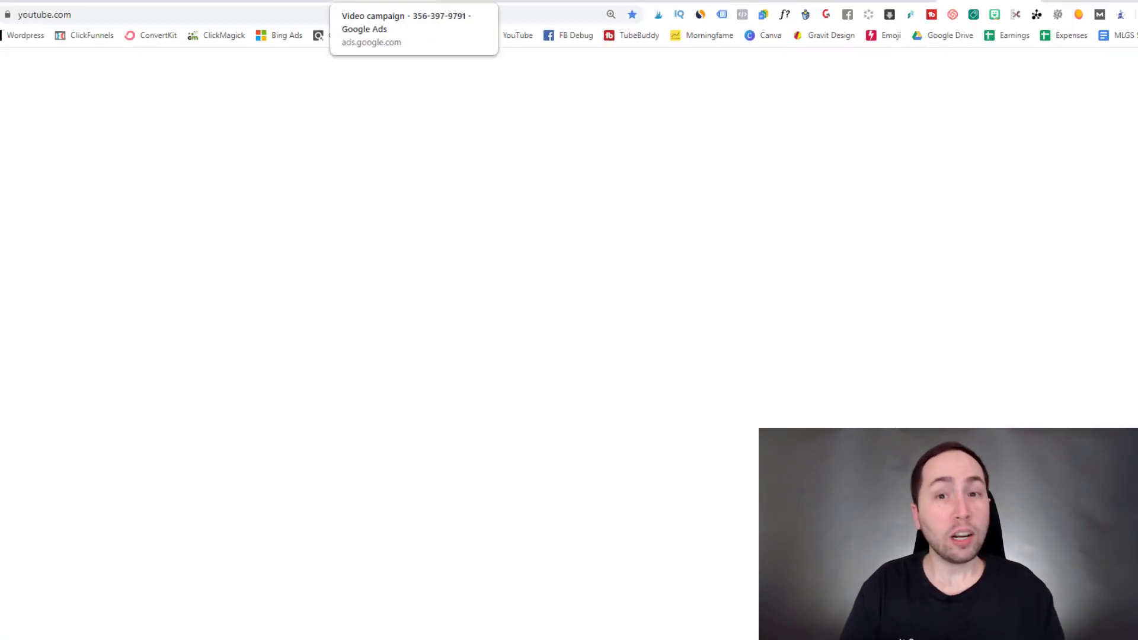
{"action": "key", "text": "ctrl+Tab"}
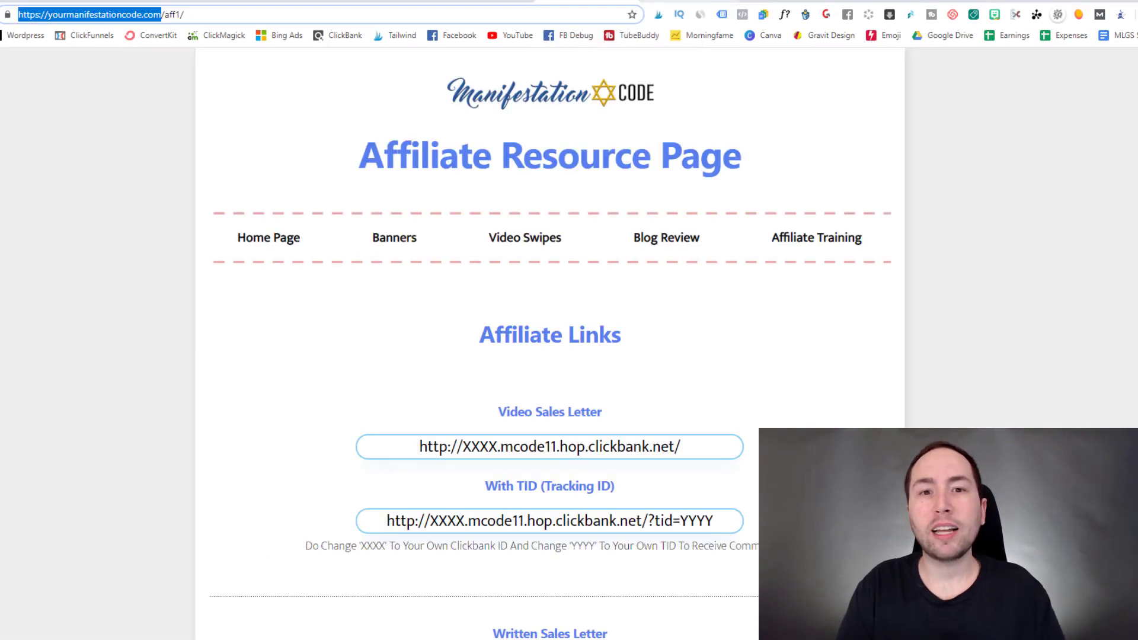
{"action": "left_click", "coordinate": [701, 94]}
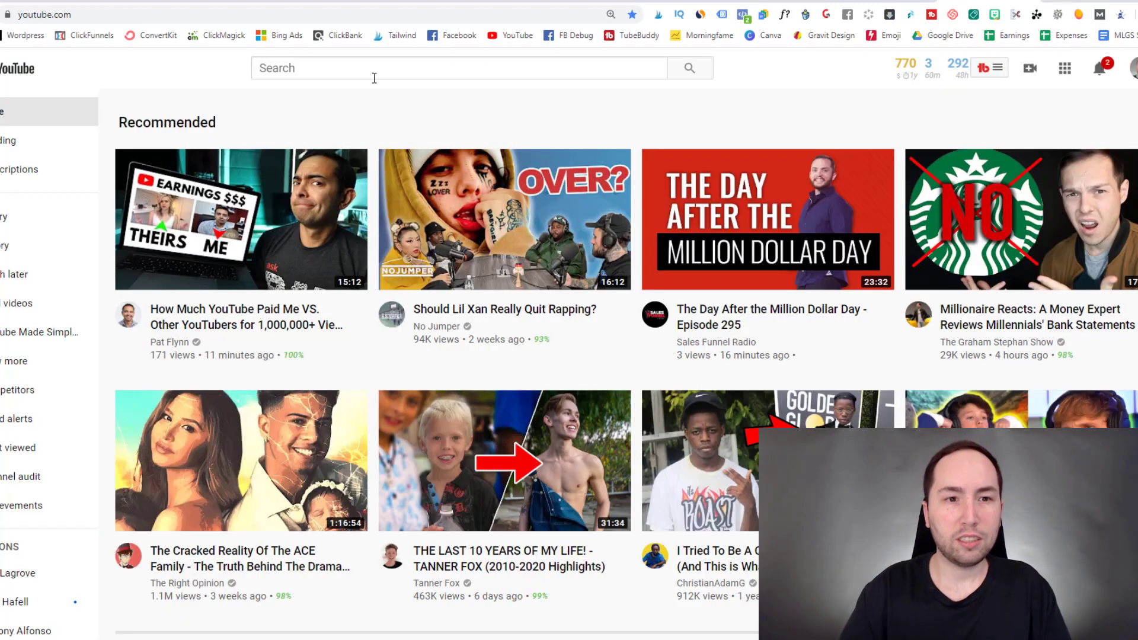
{"action": "left_click", "coordinate": [374, 77]}
{"action": "type", "text": "manifestati"}
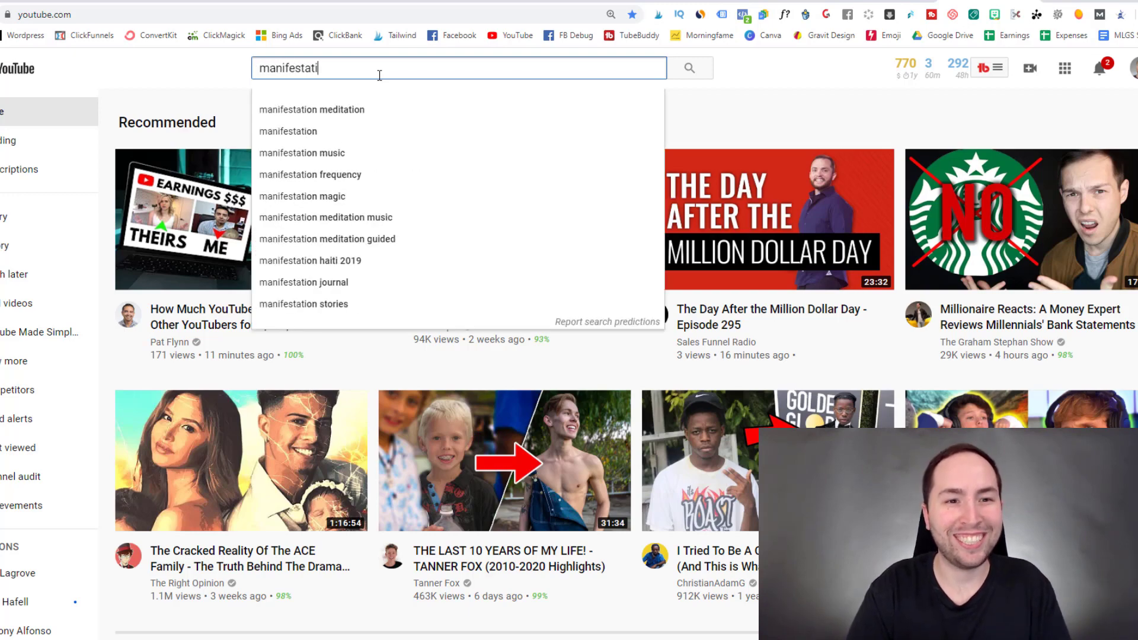
{"action": "type", "text": "on"}
{"action": "key", "text": "Return"}
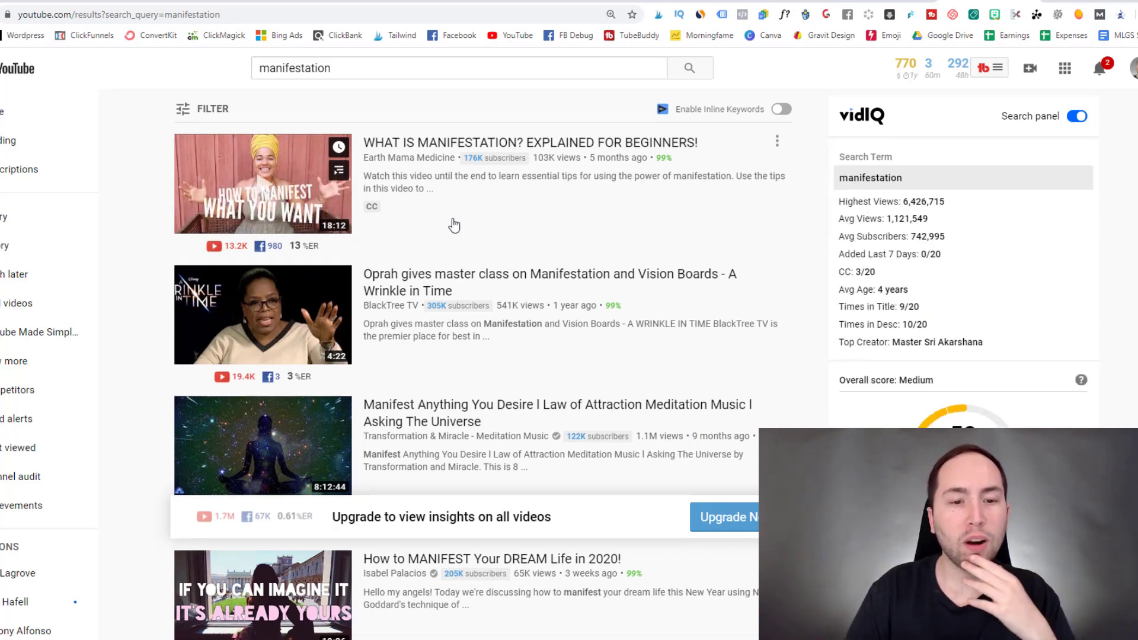
Browse the manifestation results and open the channel behind "Top 3 Law of Attraction MANIFESTATION METHODS Backed By Science" in a new tab.
{"action": "scroll", "coordinate": [454, 223], "scroll_direction": "down", "scroll_amount": 1}
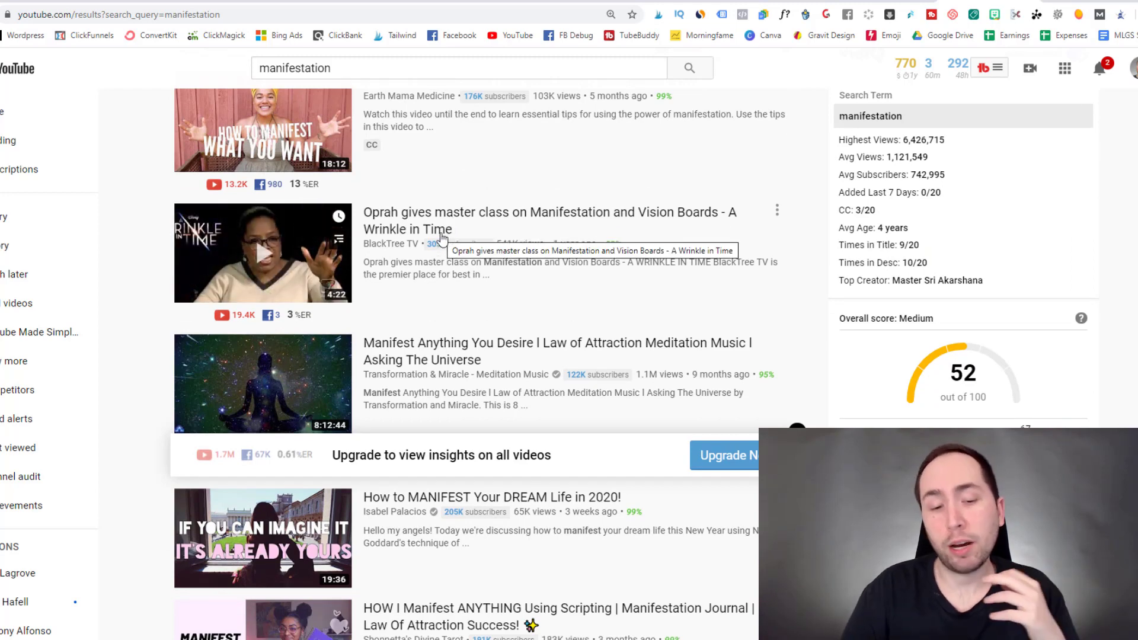
{"action": "scroll", "coordinate": [441, 255], "scroll_direction": "down", "scroll_amount": 4}
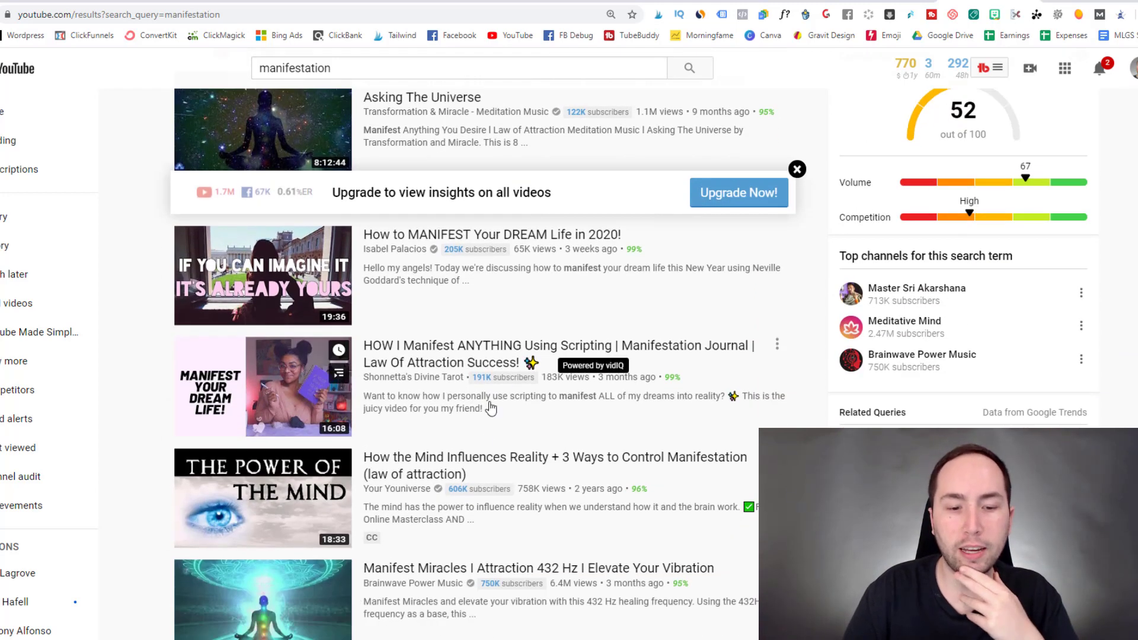
{"action": "scroll", "coordinate": [478, 454], "scroll_direction": "down", "scroll_amount": 1}
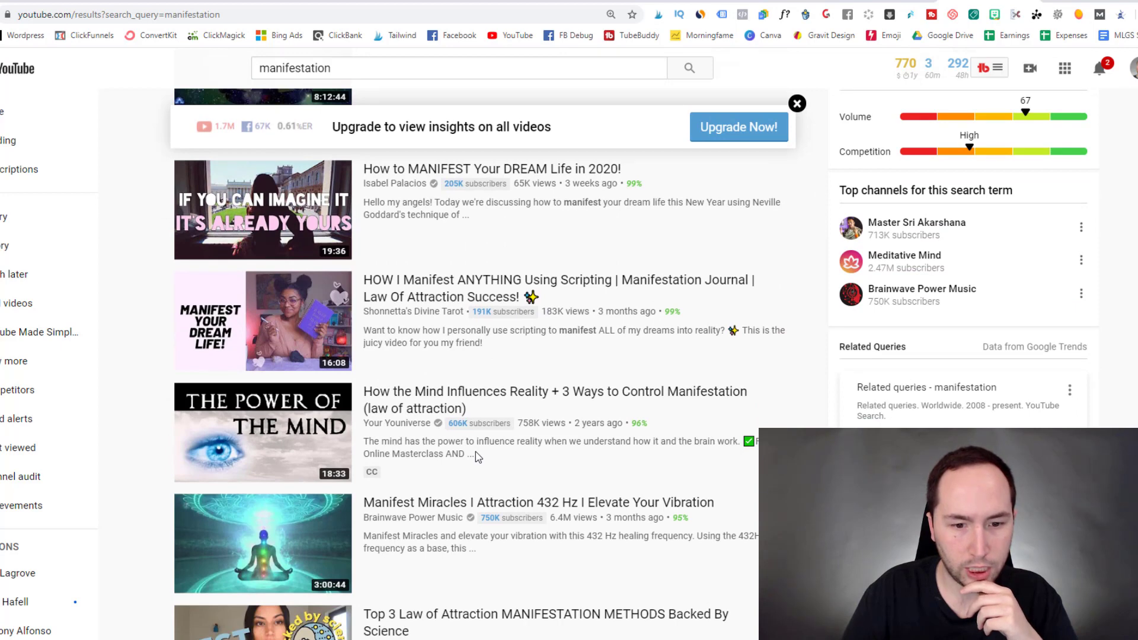
{"action": "scroll", "coordinate": [474, 462], "scroll_direction": "down", "scroll_amount": 3}
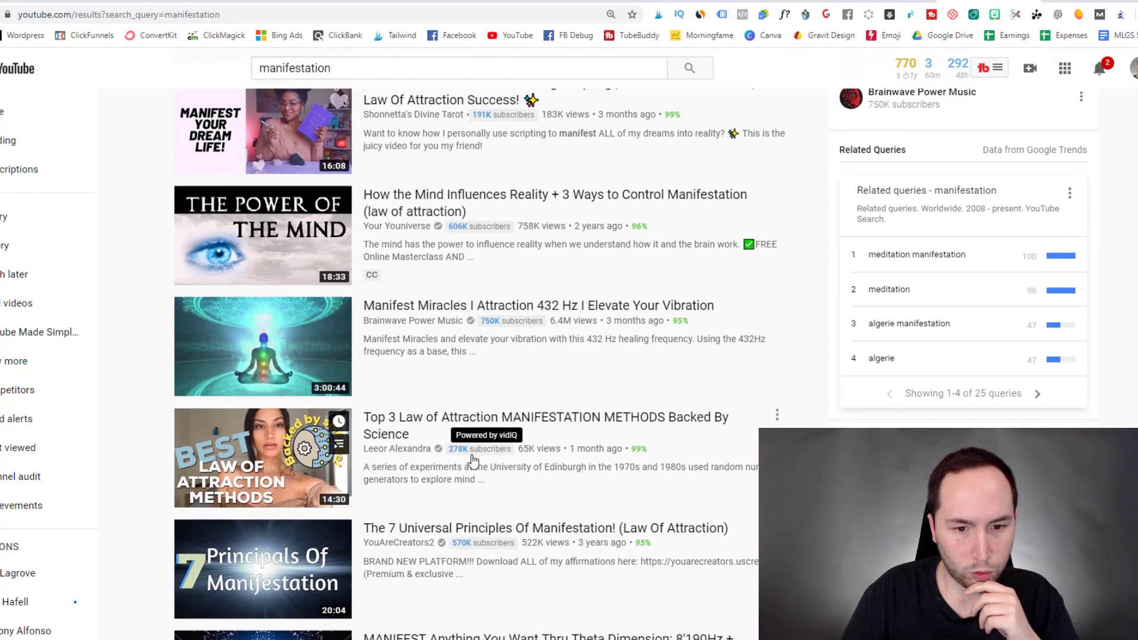
{"action": "scroll", "coordinate": [472, 460], "scroll_direction": "down", "scroll_amount": 1}
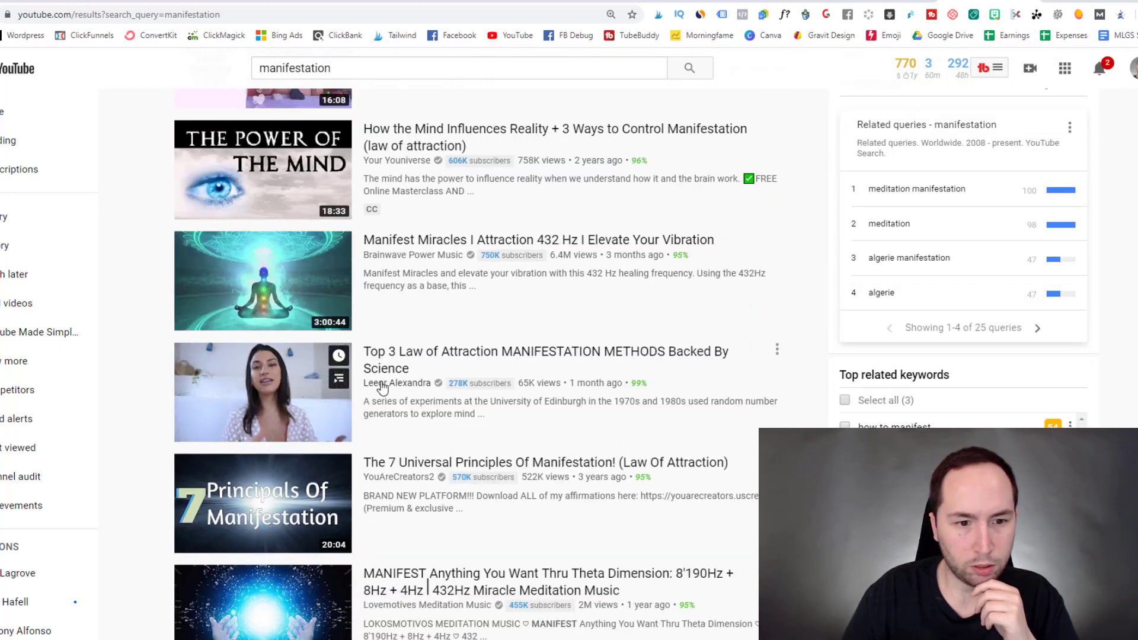
{"action": "right_click", "coordinate": [388, 382]}
{"action": "left_click", "coordinate": [412, 398]}
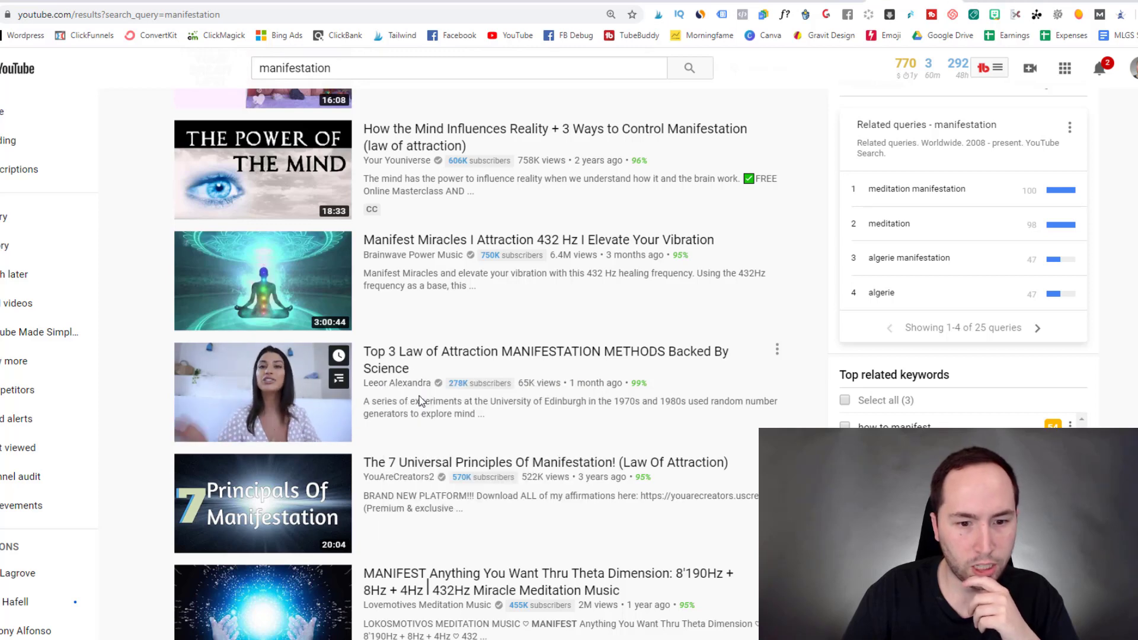
Open the result "The 7 Universal Principles Of Manifestation! (Law Of Attraction)" in a new tab and look through further results.
{"action": "scroll", "coordinate": [420, 401], "scroll_direction": "down", "scroll_amount": 1}
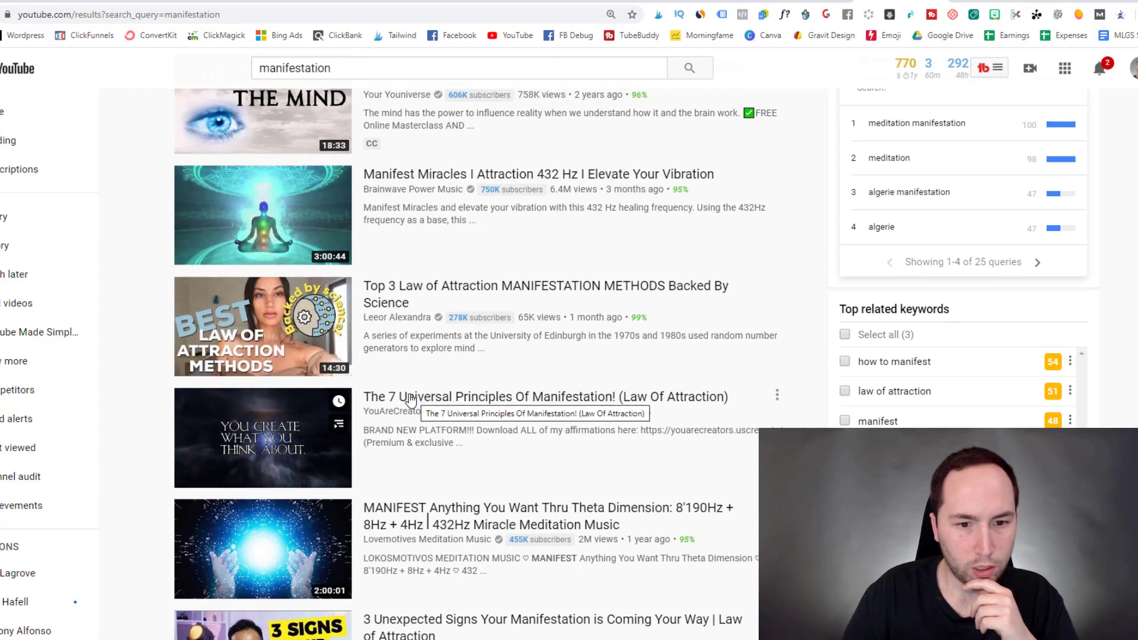
{"action": "right_click", "coordinate": [410, 396]}
{"action": "left_click", "coordinate": [481, 406]}
{"action": "scroll", "coordinate": [451, 398], "scroll_direction": "down", "scroll_amount": 2}
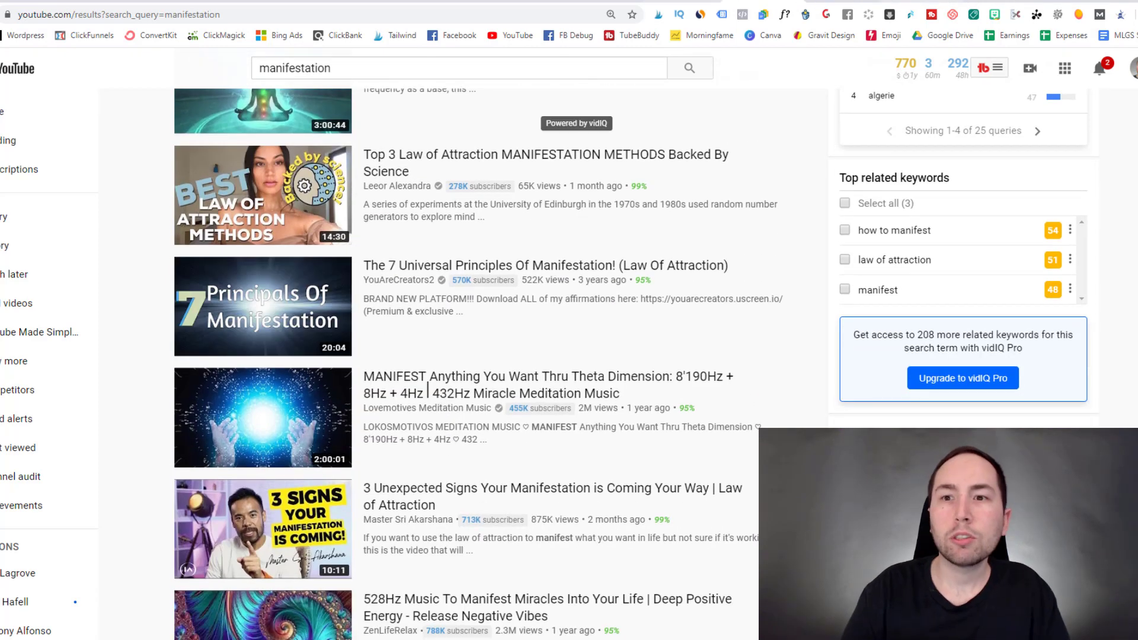
On the opened channel, sort the uploaded videos by popularity and open "Law of Attraction: How to CHANGE Your Appearance".
{"action": "key", "text": "ctrl+Tab"}
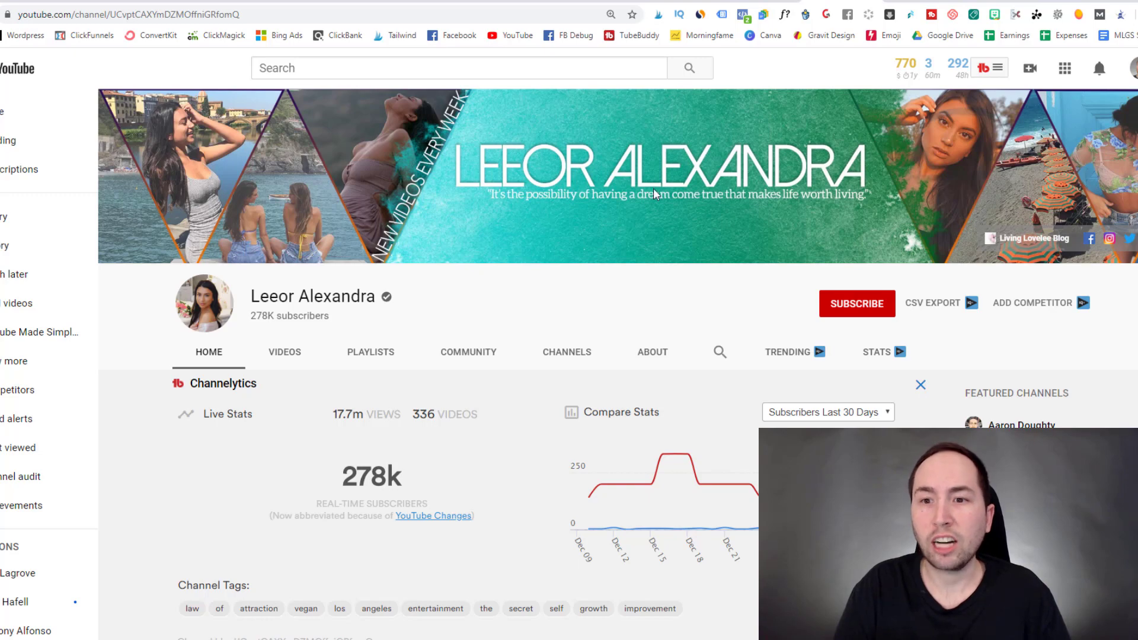
{"action": "scroll", "coordinate": [655, 194], "scroll_direction": "down", "scroll_amount": 10}
{"action": "scroll", "coordinate": [300, 133], "scroll_direction": "up", "scroll_amount": 10}
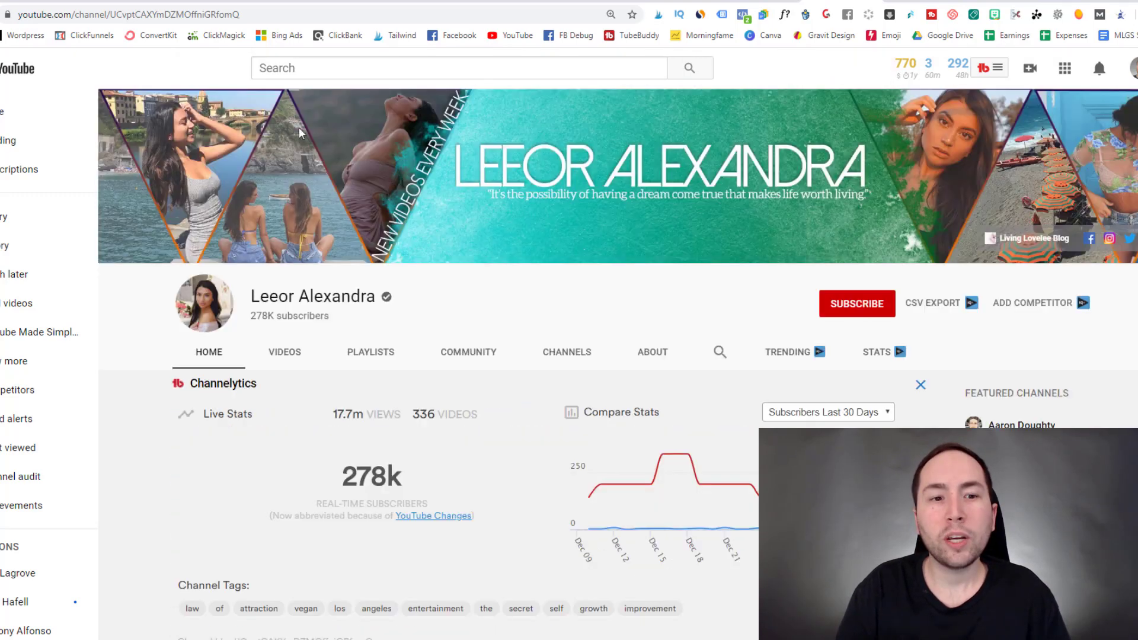
{"action": "left_click", "coordinate": [287, 351]}
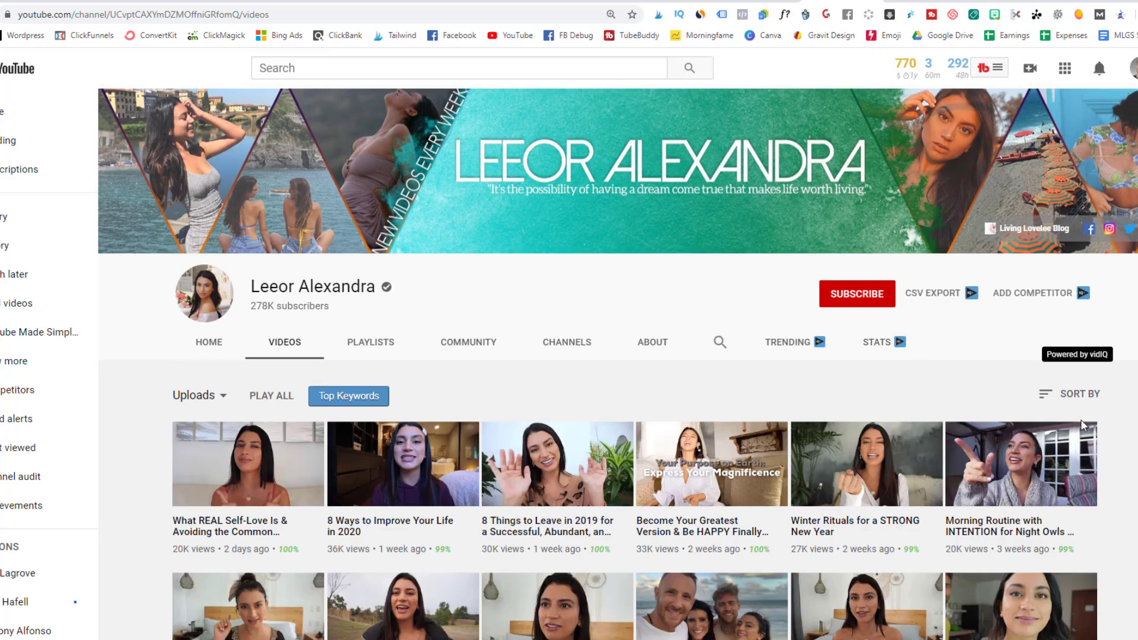
{"action": "left_click", "coordinate": [1084, 396]}
{"action": "left_click", "coordinate": [1054, 442]}
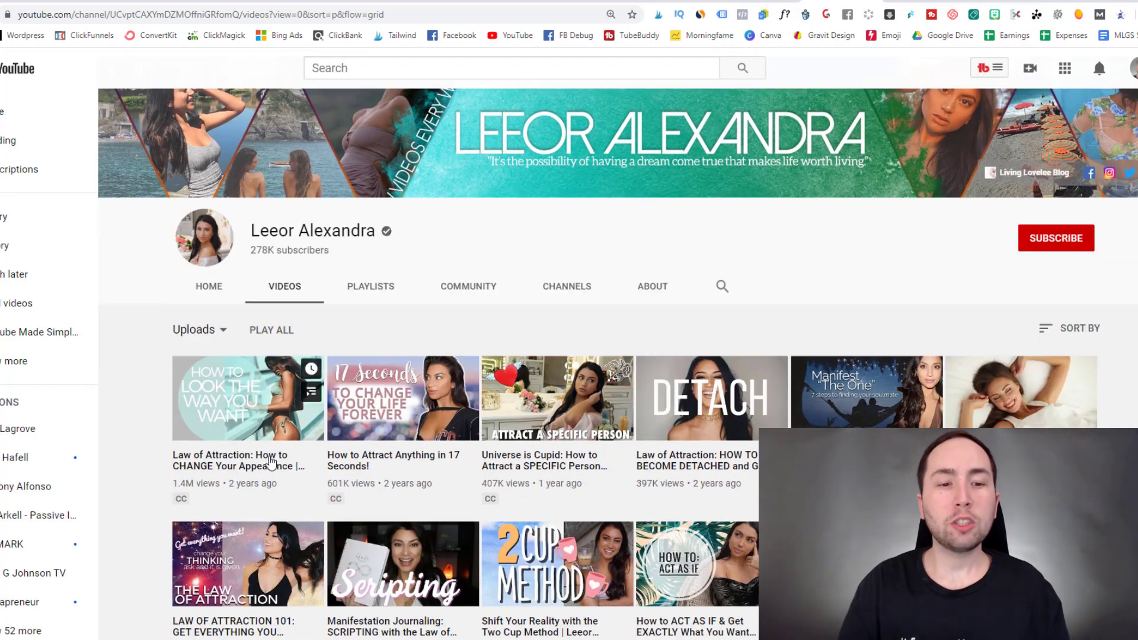
{"action": "left_click", "coordinate": [265, 392]}
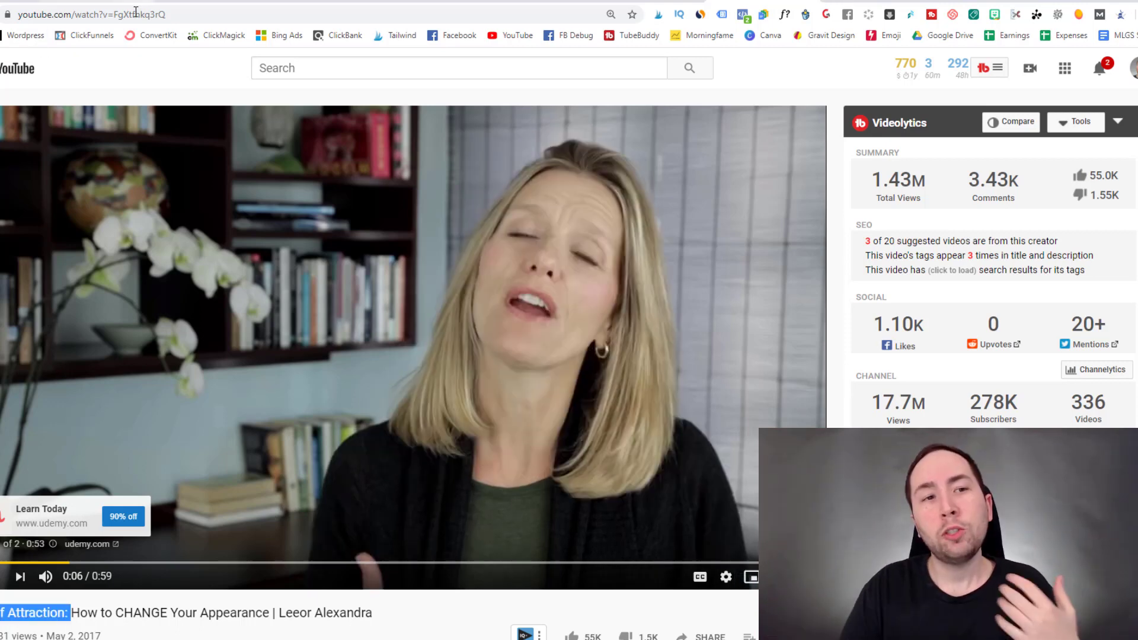
Copy the video ID FgXtfhkq3rQ from the video's URL and add that YouTube video as a placement in Google Ads.
{"action": "left_click_drag", "start_coordinate": [166, 14], "coordinate": [118, 17]}
{"action": "key", "text": "ctrl+c"}
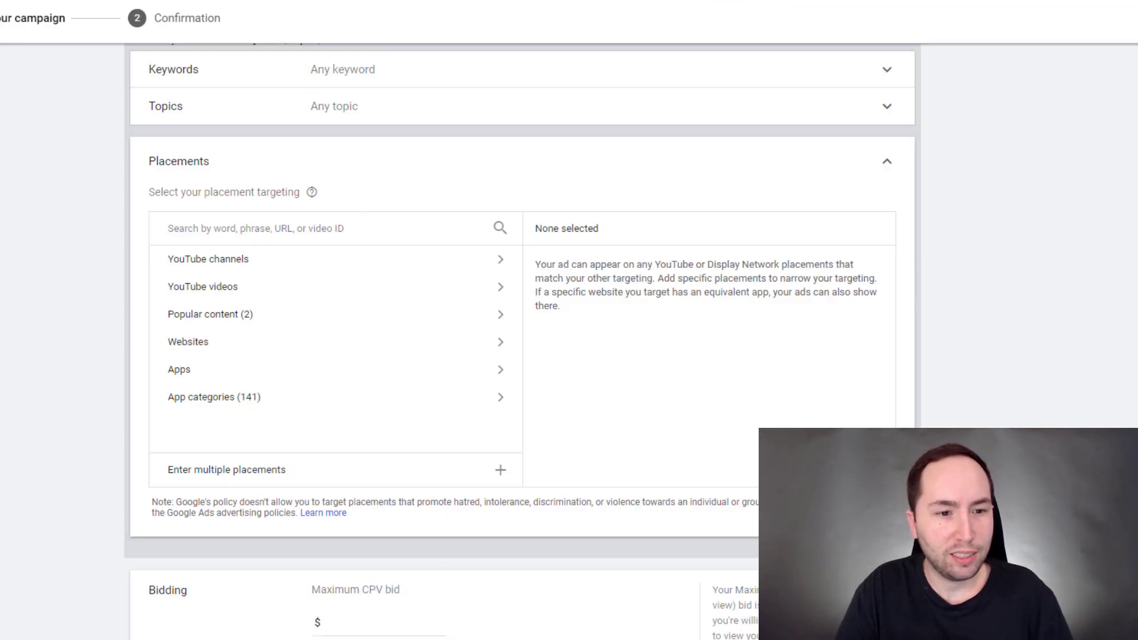
{"action": "left_click", "coordinate": [337, 227]}
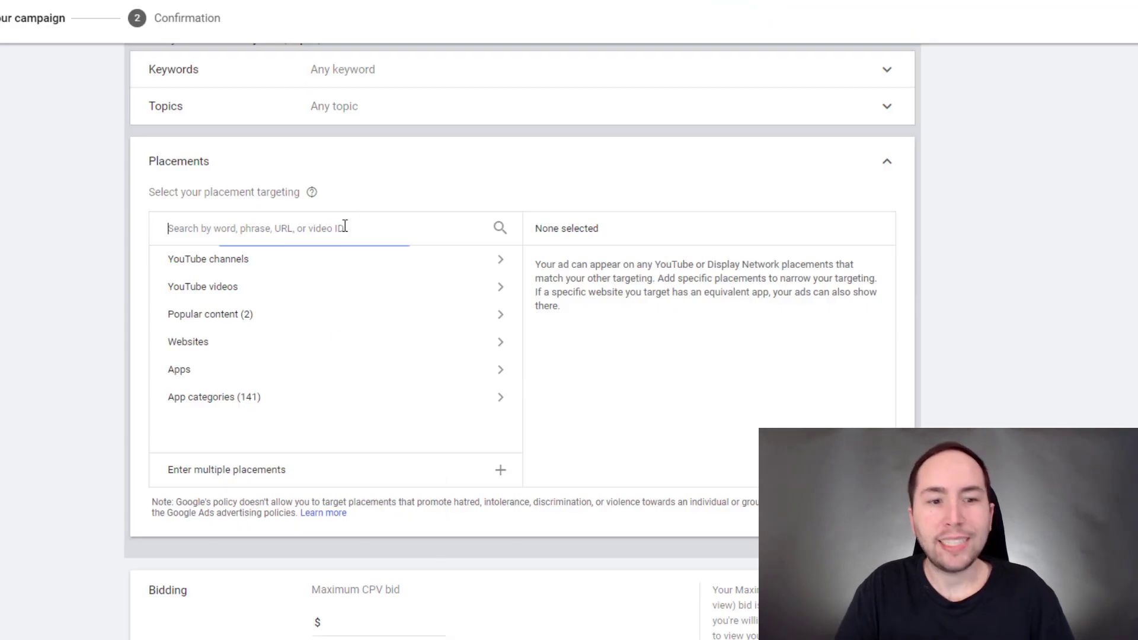
{"action": "key", "text": "ctrl+v"}
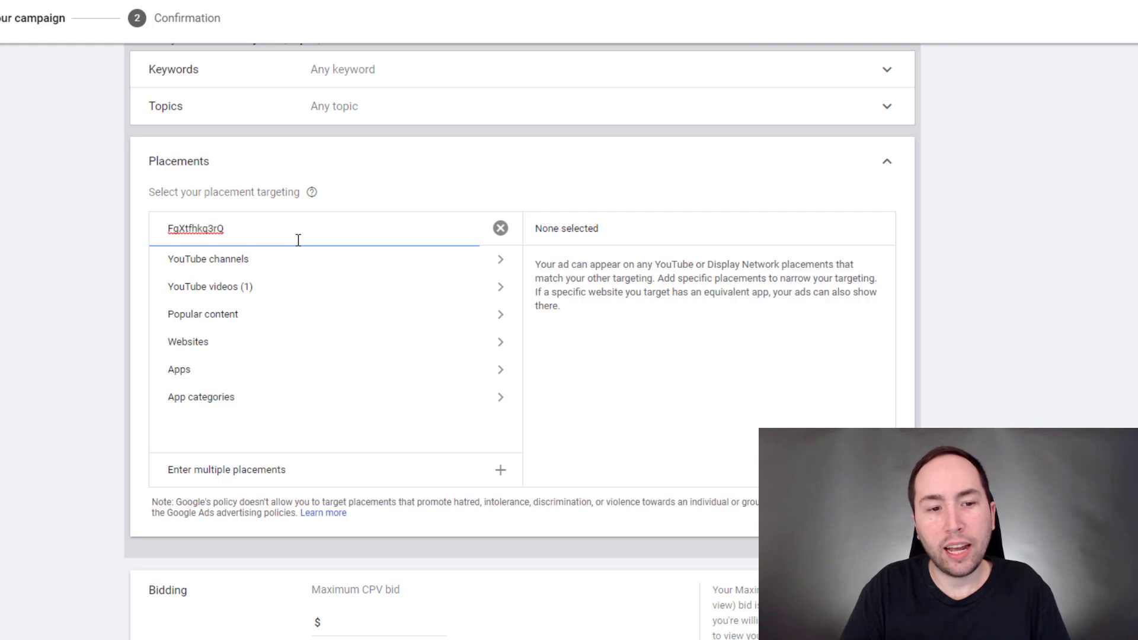
{"action": "left_click", "coordinate": [241, 288]}
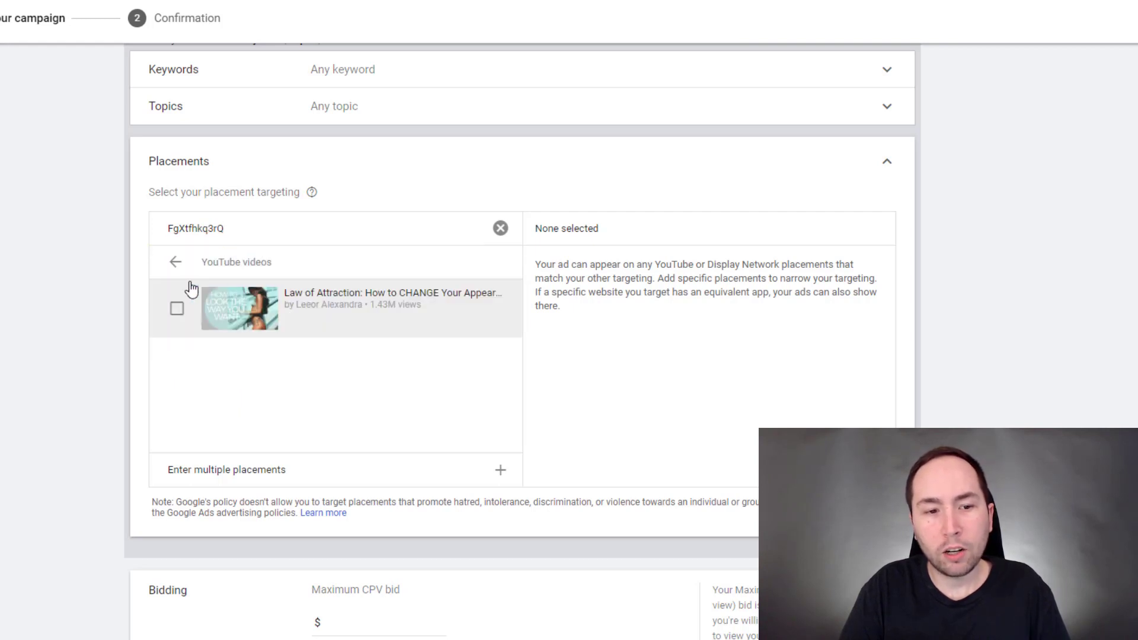
{"action": "left_click", "coordinate": [351, 299]}
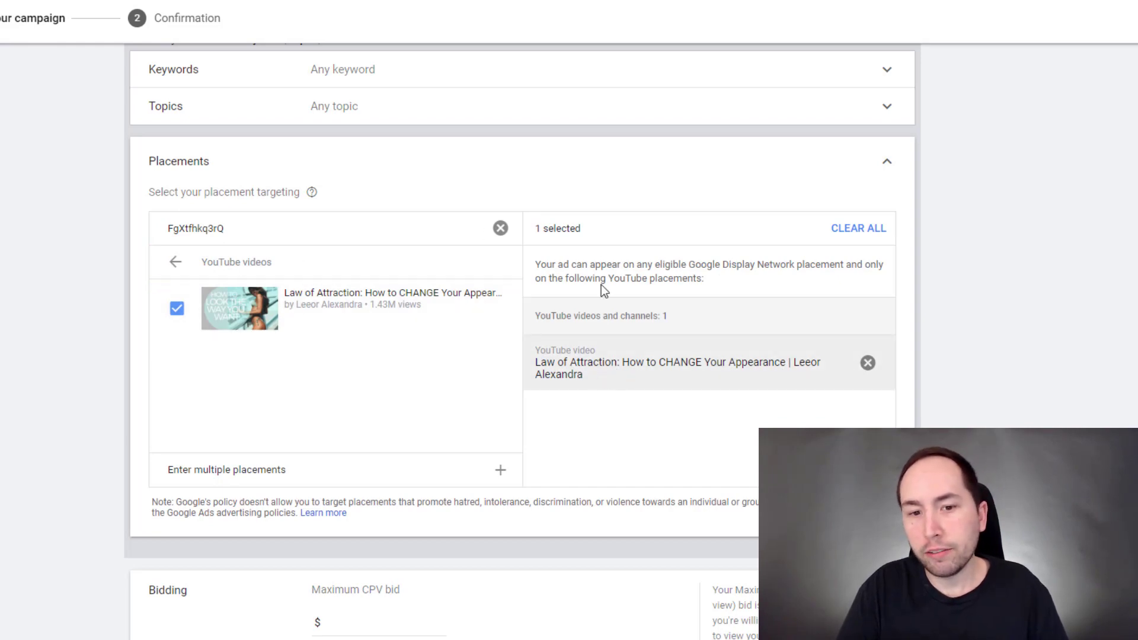
Clear the placement search, copy the opened YouTube channel's URL up to the channel ID, and search the Google Ads placements for it.
{"action": "double_click", "coordinate": [286, 228]}
{"action": "key", "text": "BackSpace"}
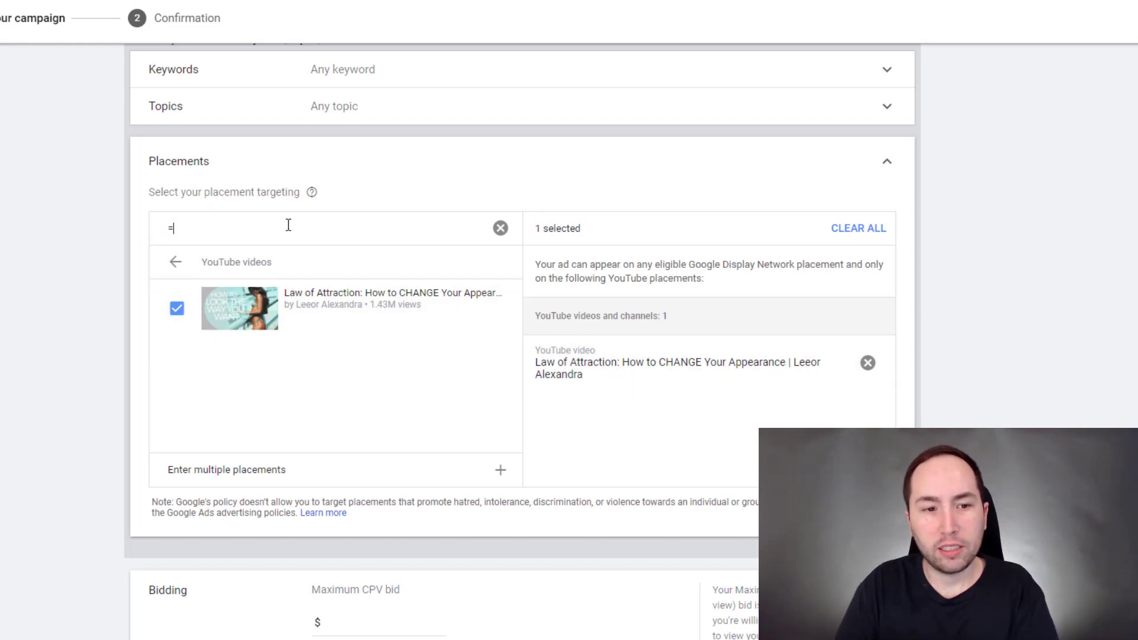
{"action": "left_click", "coordinate": [261, 236]}
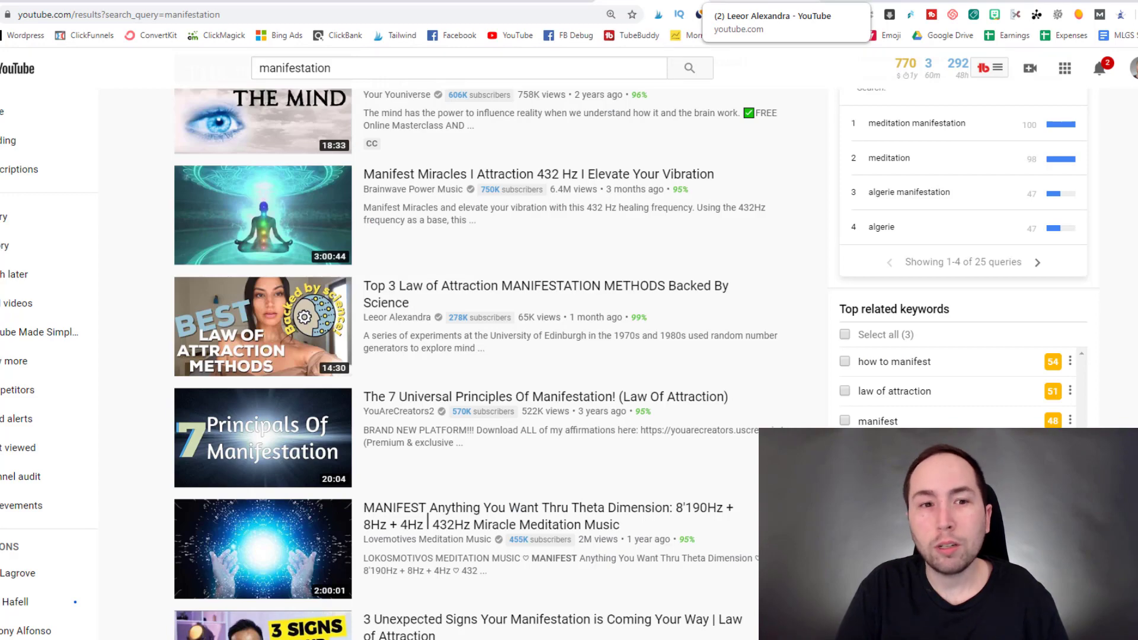
{"action": "left_click", "coordinate": [783, 0]}
{"action": "scroll", "coordinate": [261, 171], "scroll_direction": "up", "scroll_amount": 4}
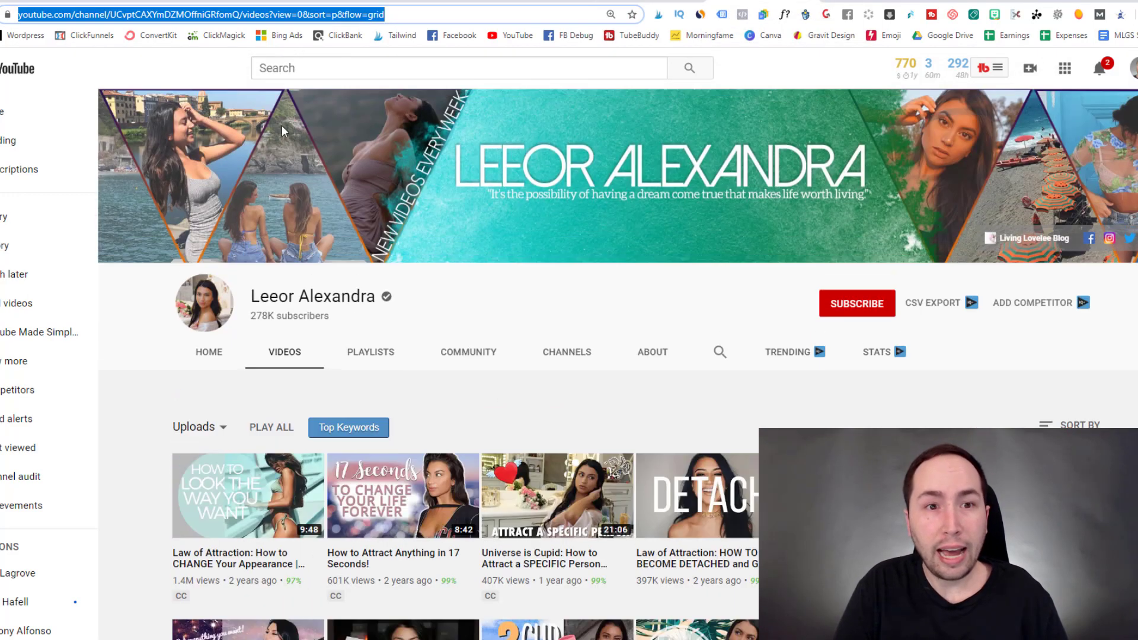
{"action": "left_click", "coordinate": [331, 15]}
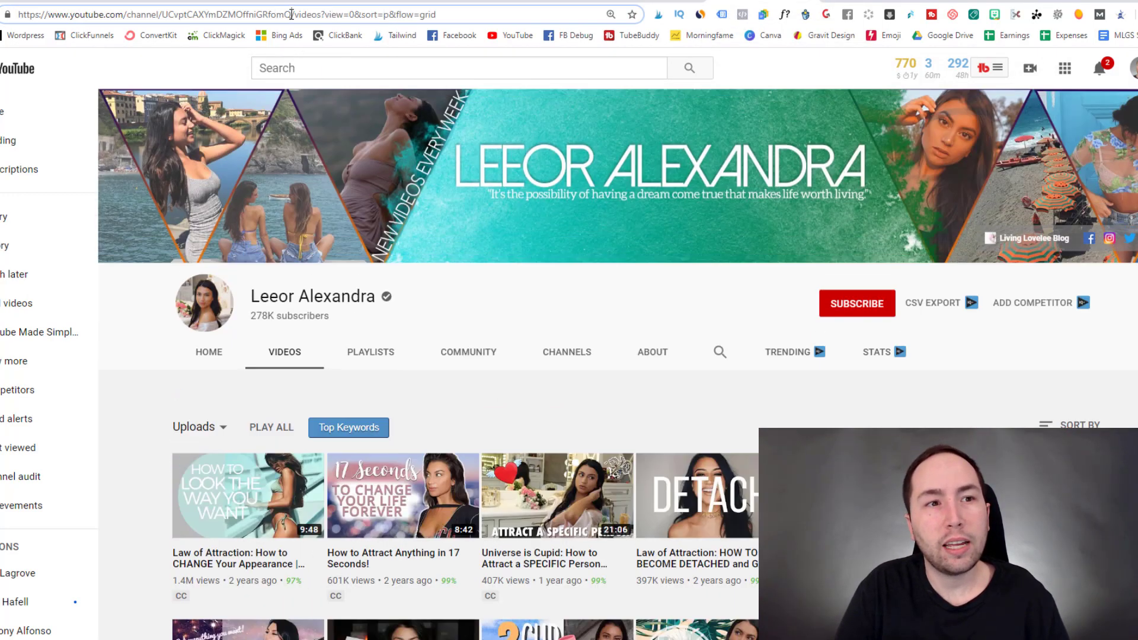
{"action": "left_click_drag", "start_coordinate": [291, 15], "coordinate": [18, 14]}
{"action": "key", "text": "ctrl+c"}
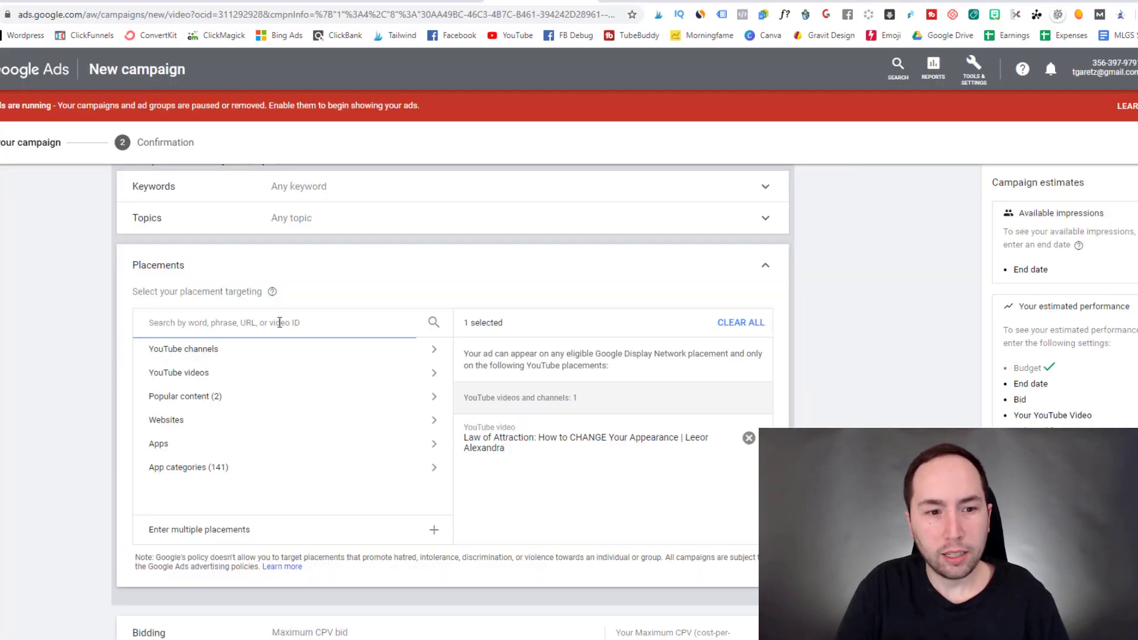
{"action": "left_click", "coordinate": [279, 323]}
{"action": "key", "text": "ctrl+v"}
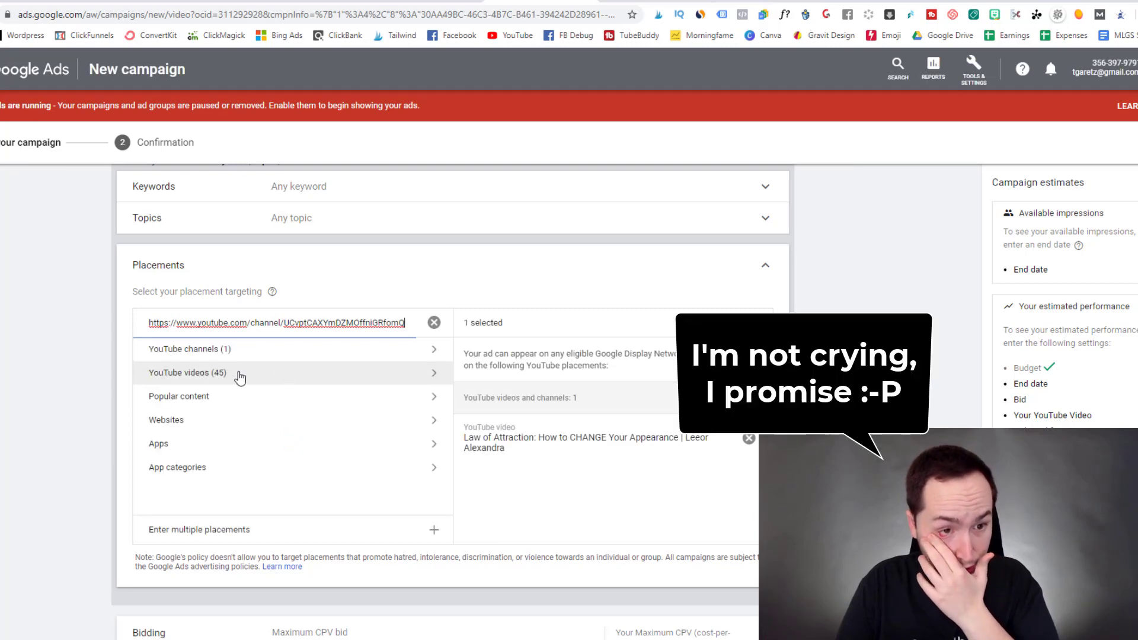
Examine the YouTube channel and YouTube video results listed for the pasted channel URL.
{"action": "left_click", "coordinate": [219, 358]}
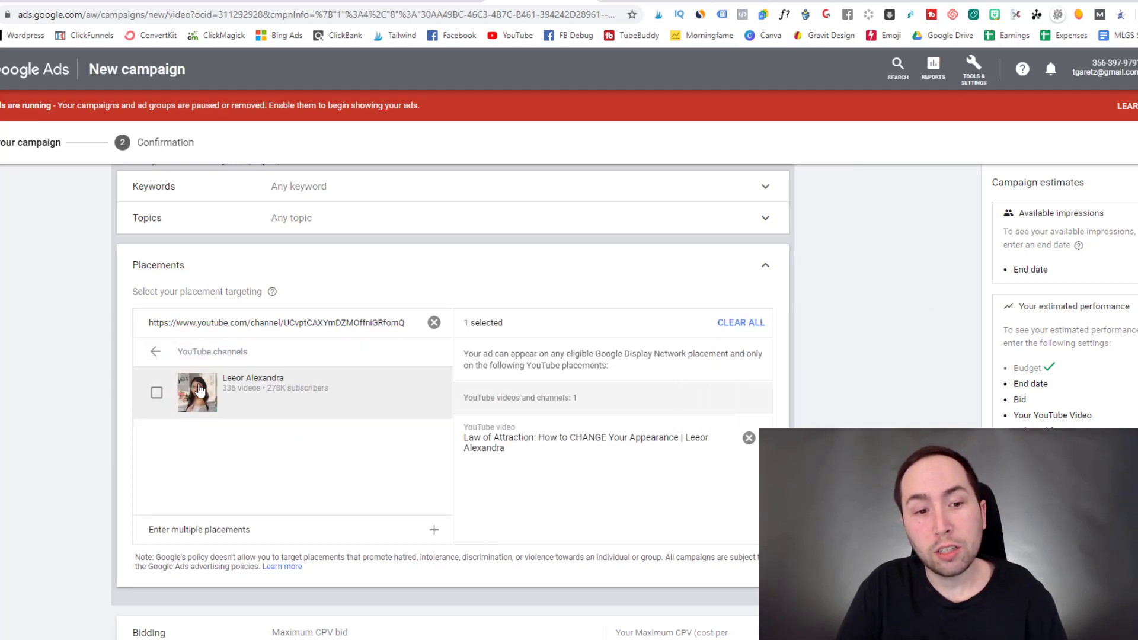
{"action": "left_click", "coordinate": [156, 353]}
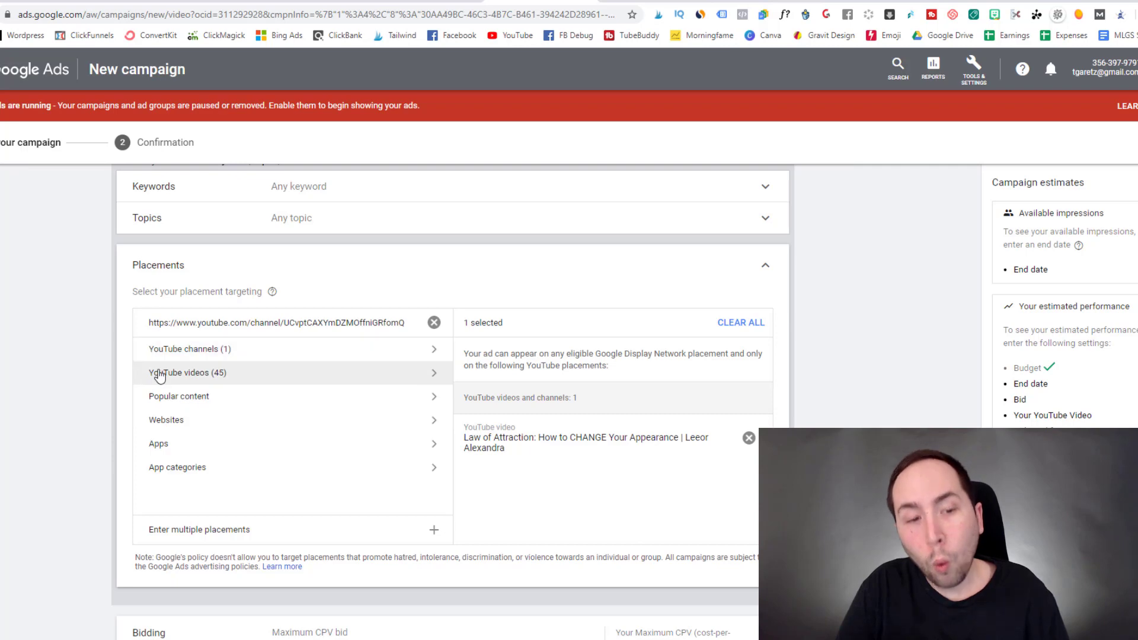
{"action": "left_click", "coordinate": [190, 374]}
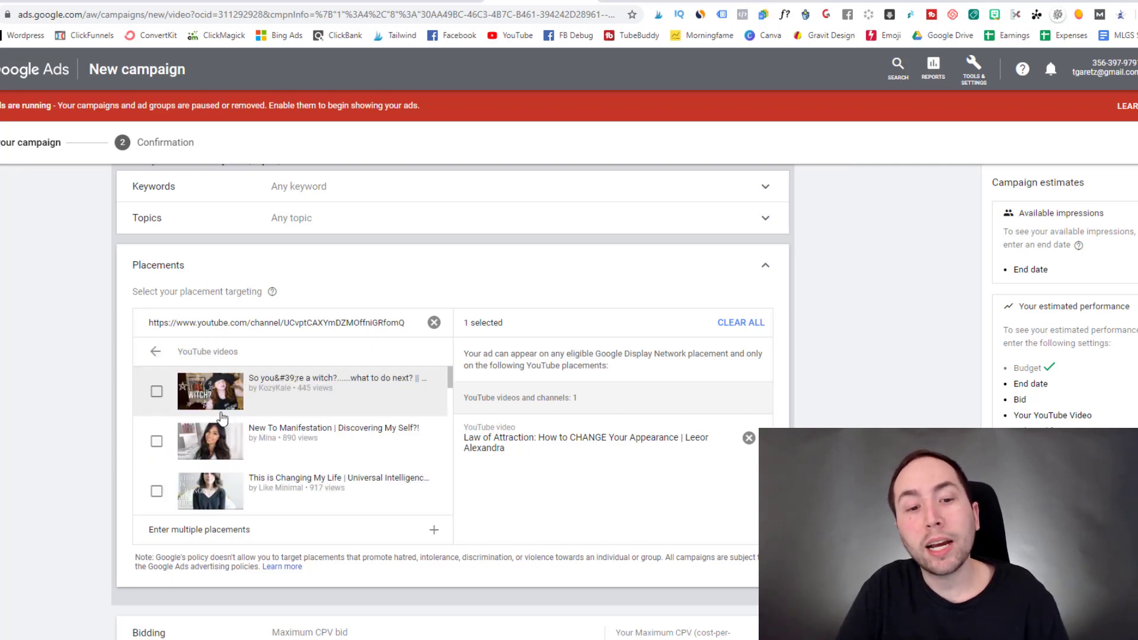
{"action": "scroll", "coordinate": [283, 446], "scroll_direction": "down", "scroll_amount": 5}
{"action": "scroll", "coordinate": [283, 446], "scroll_direction": "down", "scroll_amount": 6}
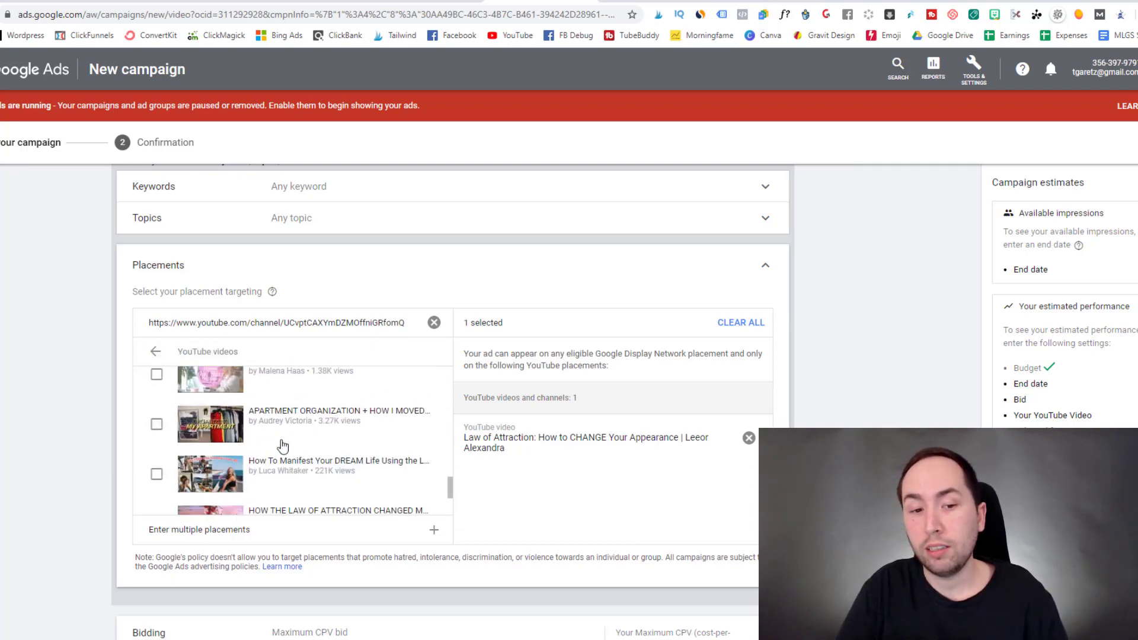
{"action": "scroll", "coordinate": [617, 262], "scroll_direction": "up", "scroll_amount": 2}
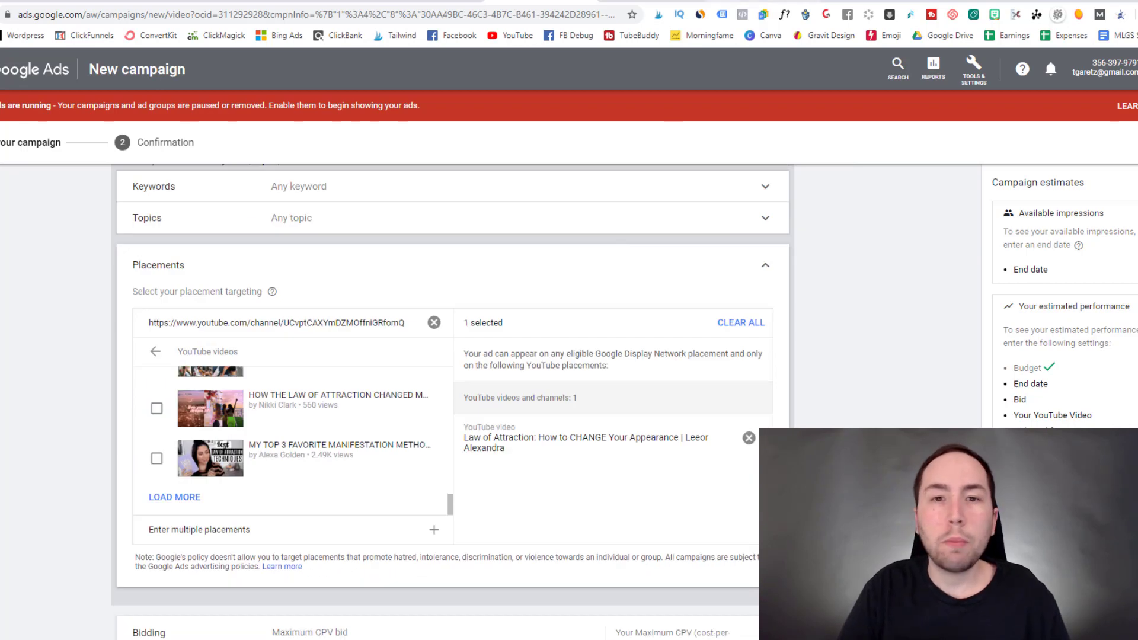
{"action": "scroll", "coordinate": [325, 439], "scroll_direction": "down", "scroll_amount": 3}
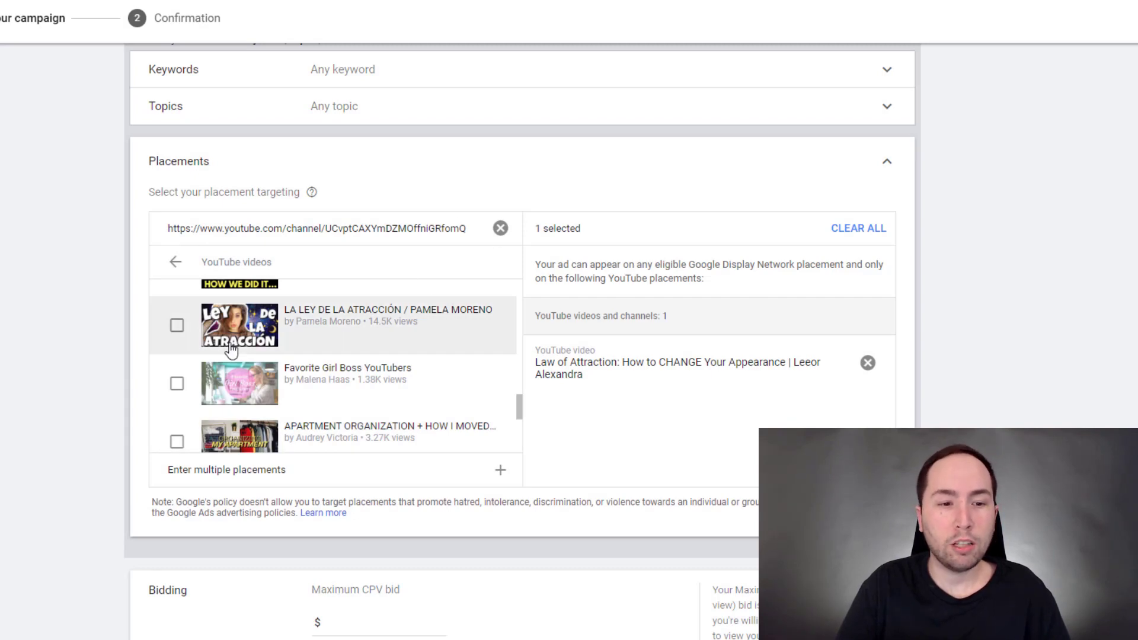
{"action": "scroll", "coordinate": [232, 350], "scroll_direction": "up", "scroll_amount": 5}
{"action": "scroll", "coordinate": [203, 457], "scroll_direction": "down", "scroll_amount": 3}
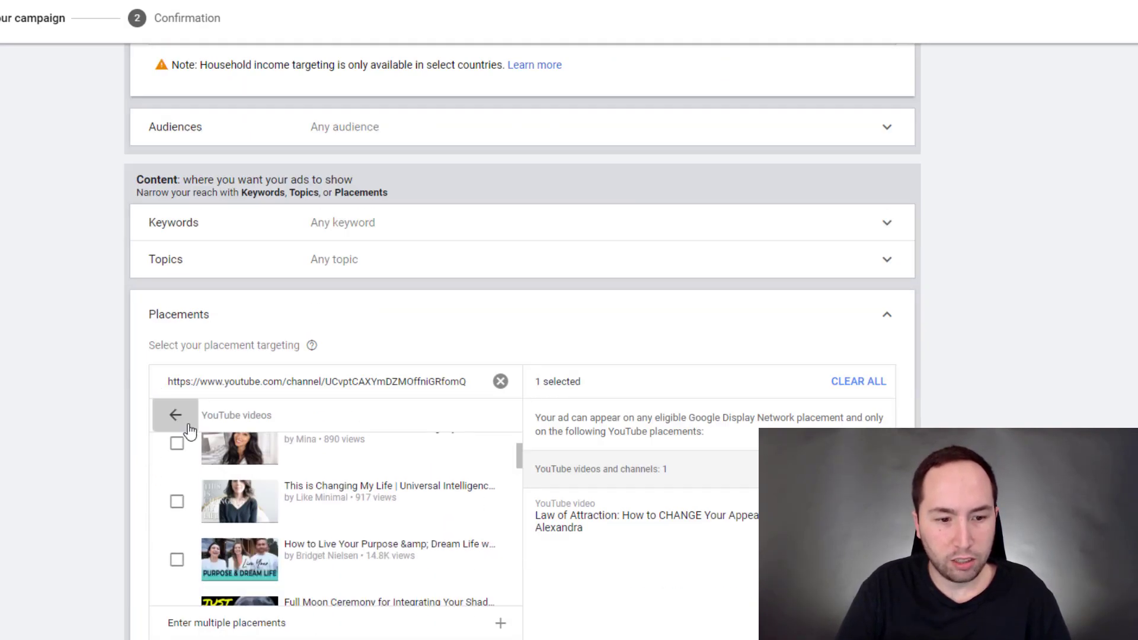
Return to the YouTube channel results and add the matching channel as a placement.
{"action": "left_click", "coordinate": [188, 428]}
{"action": "left_click", "coordinate": [194, 415]}
{"action": "left_click", "coordinate": [176, 463]}
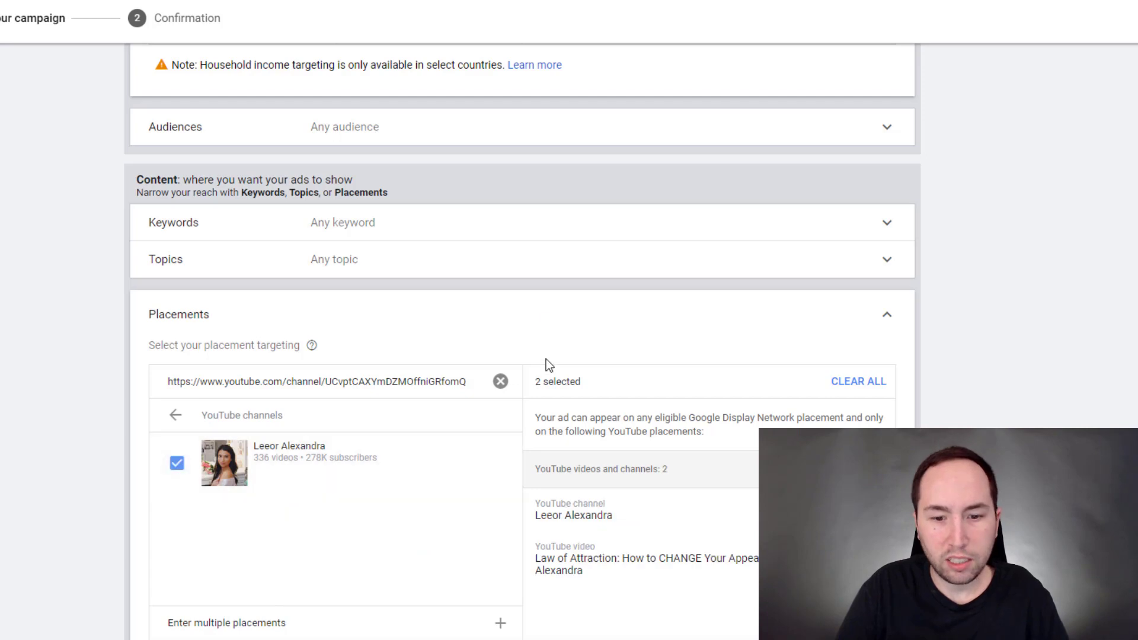
Set the campaign's maximum CPV bid to $0.10.
{"action": "scroll", "coordinate": [623, 329], "scroll_direction": "down", "scroll_amount": 1}
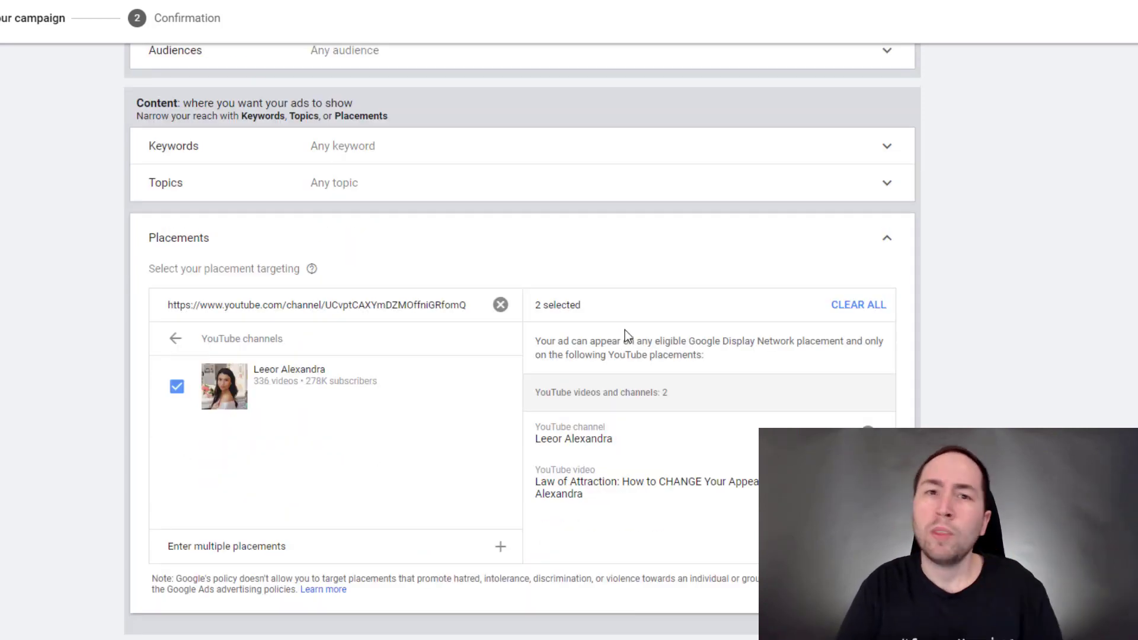
{"action": "scroll", "coordinate": [626, 327], "scroll_direction": "down", "scroll_amount": 5}
{"action": "left_click", "coordinate": [396, 329]}
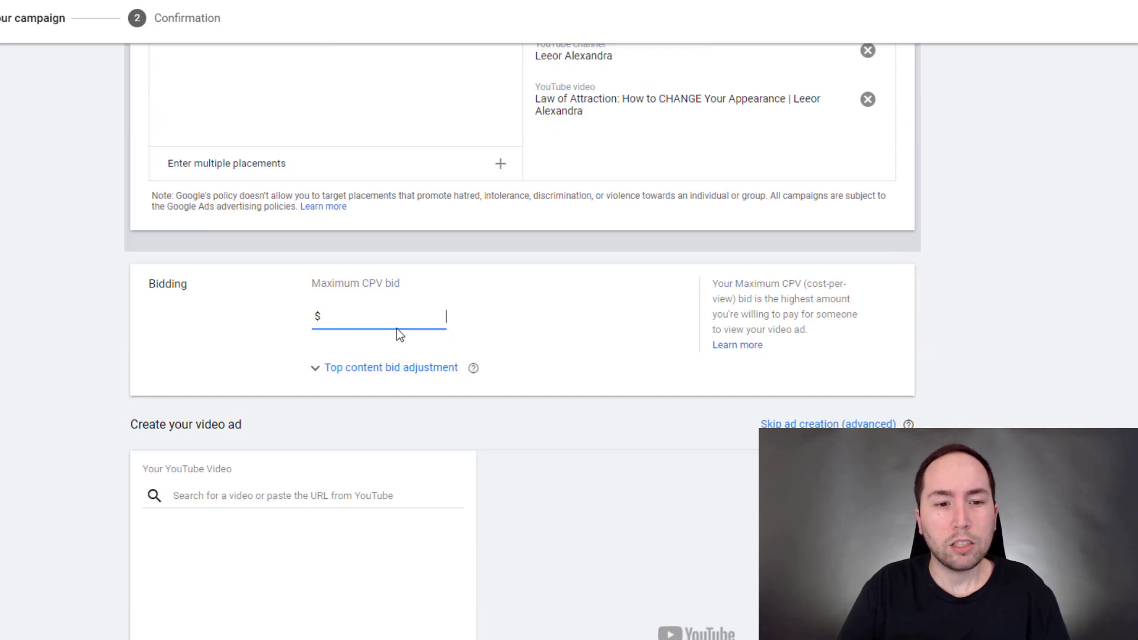
{"action": "double_click", "coordinate": [357, 289]}
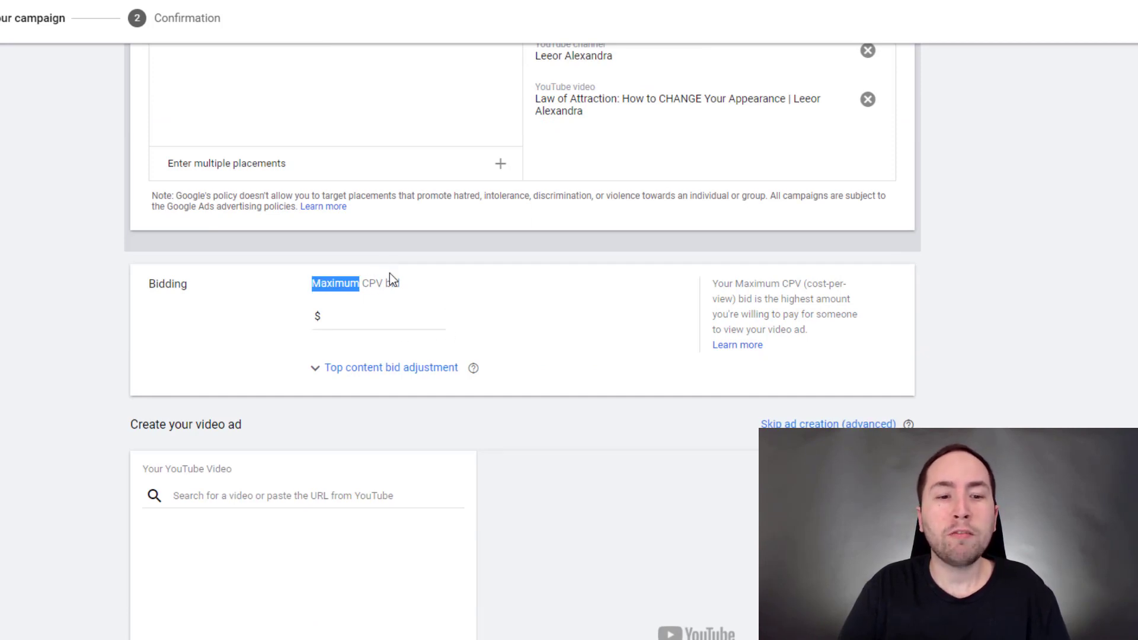
{"action": "double_click", "coordinate": [373, 283]}
{"action": "left_click", "coordinate": [429, 304]}
{"action": "left_click", "coordinate": [405, 321]}
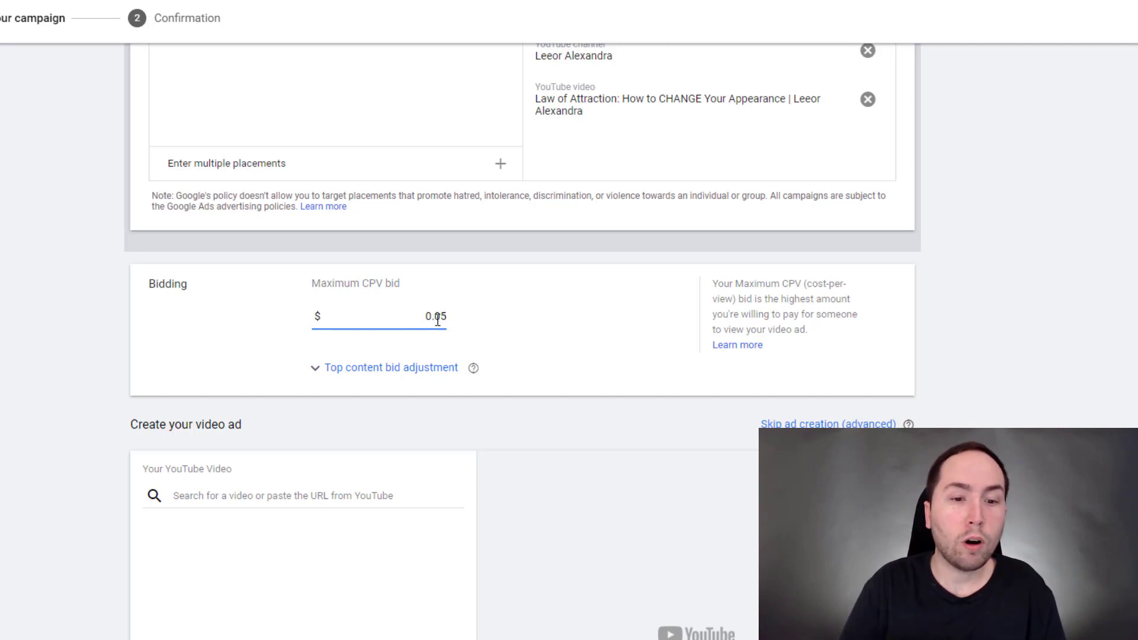
{"action": "type", "text": "10"}
{"action": "left_click", "coordinate": [465, 312]}
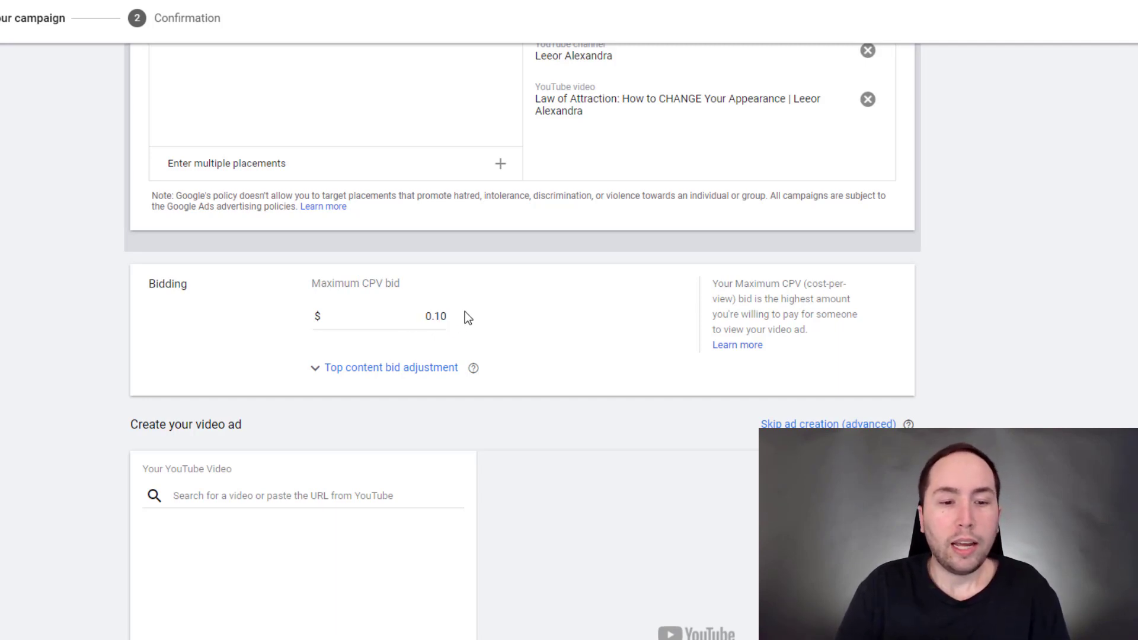
Check the top content bid adjustment option and the YouTube video field for creating the ad.
{"action": "left_click", "coordinate": [314, 370]}
{"action": "left_click", "coordinate": [319, 381]}
{"action": "scroll", "coordinate": [94, 368], "scroll_direction": "down", "scroll_amount": 4}
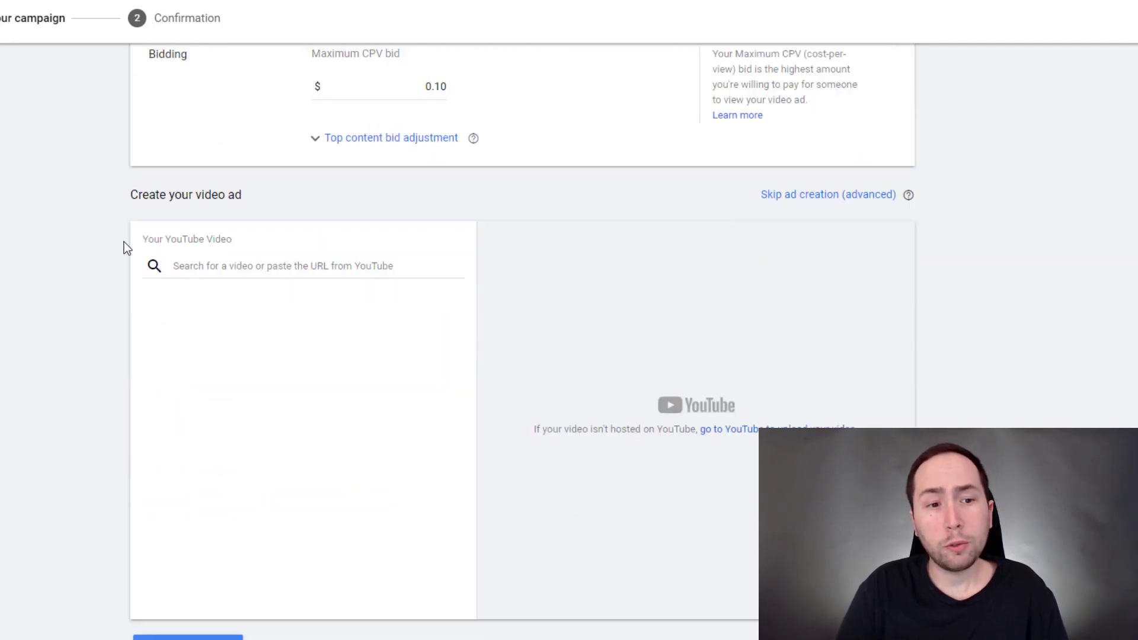
{"action": "left_click_drag", "start_coordinate": [123, 242], "coordinate": [297, 247]}
{"action": "left_click", "coordinate": [298, 245]}
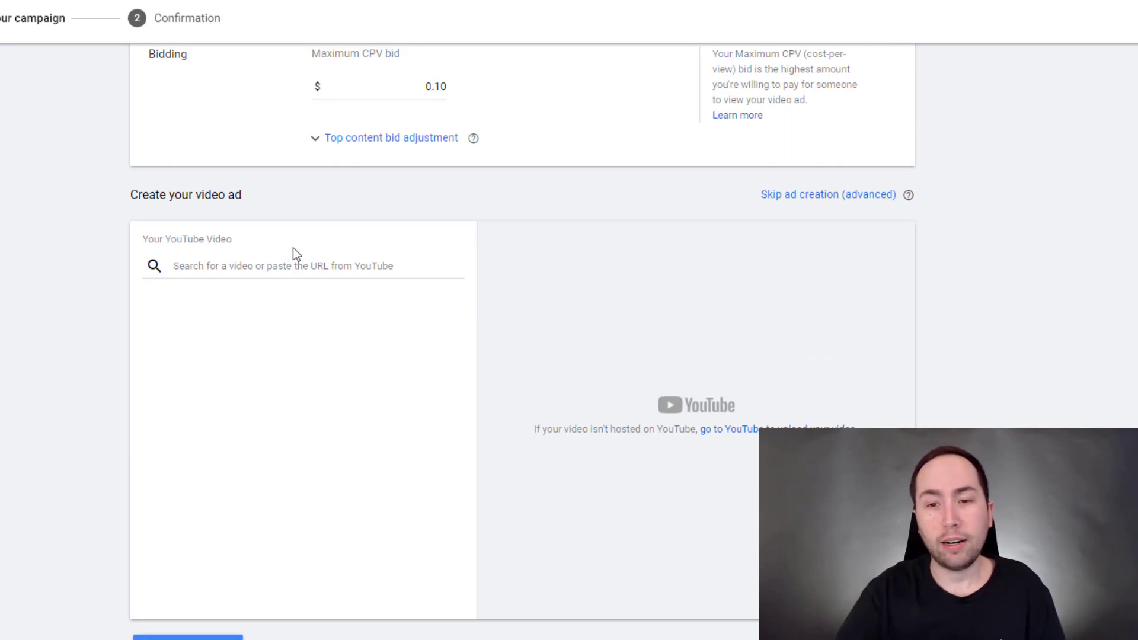
{"action": "left_click", "coordinate": [331, 262]}
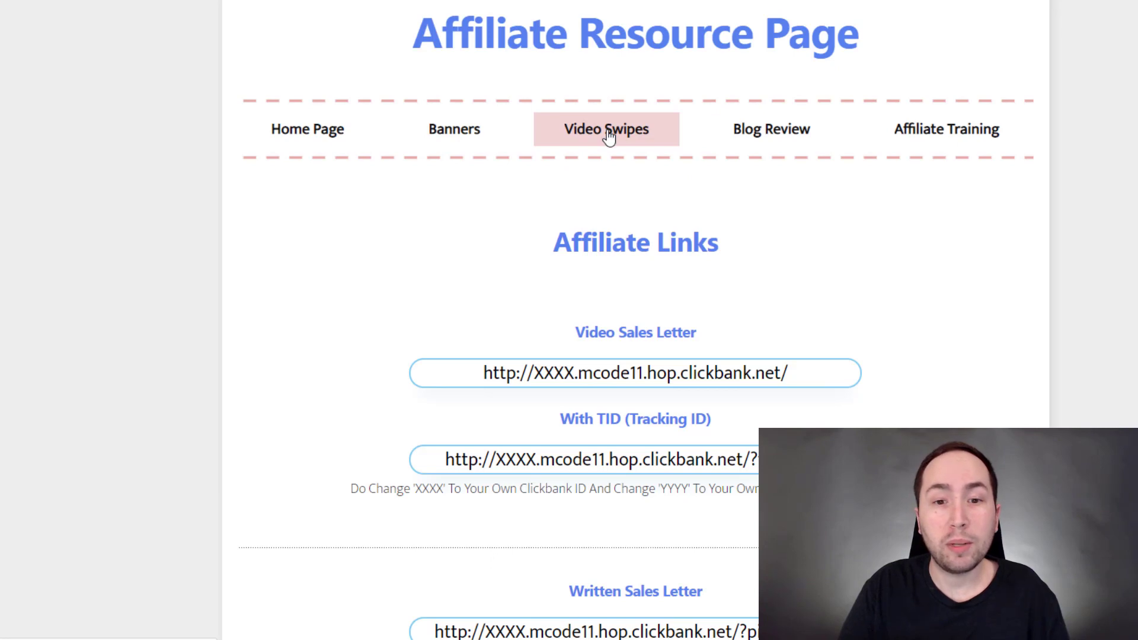
On the Affiliate Resource Page, go through the Video Swipes section and open the linked video resources folder.
{"action": "scroll", "coordinate": [604, 101], "scroll_direction": "down", "scroll_amount": 10}
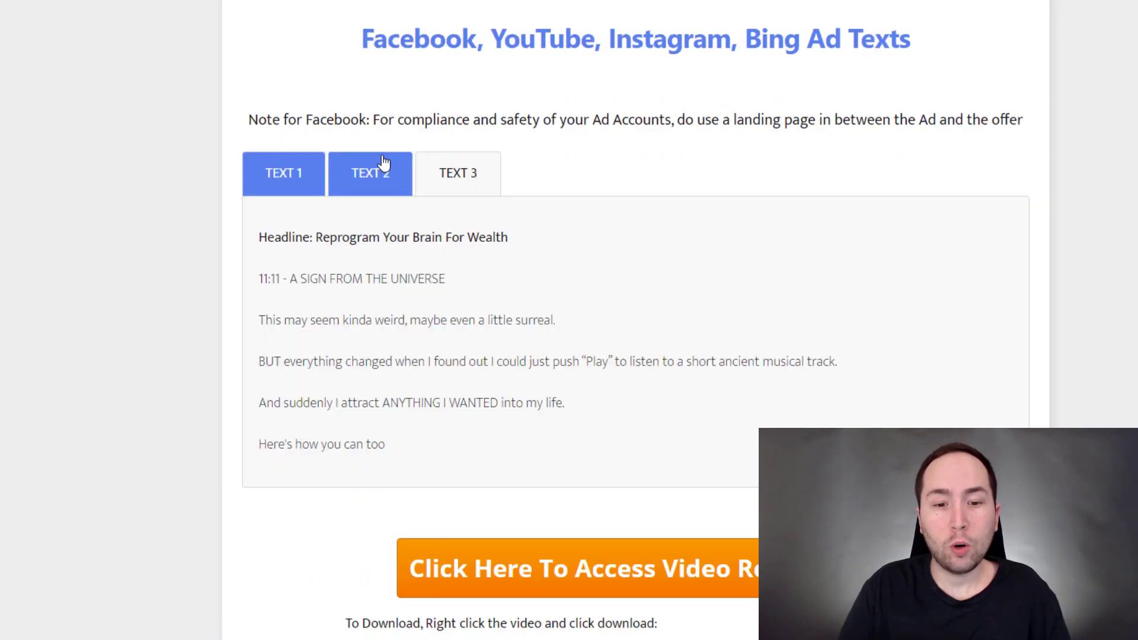
{"action": "scroll", "coordinate": [504, 229], "scroll_direction": "down", "scroll_amount": 6}
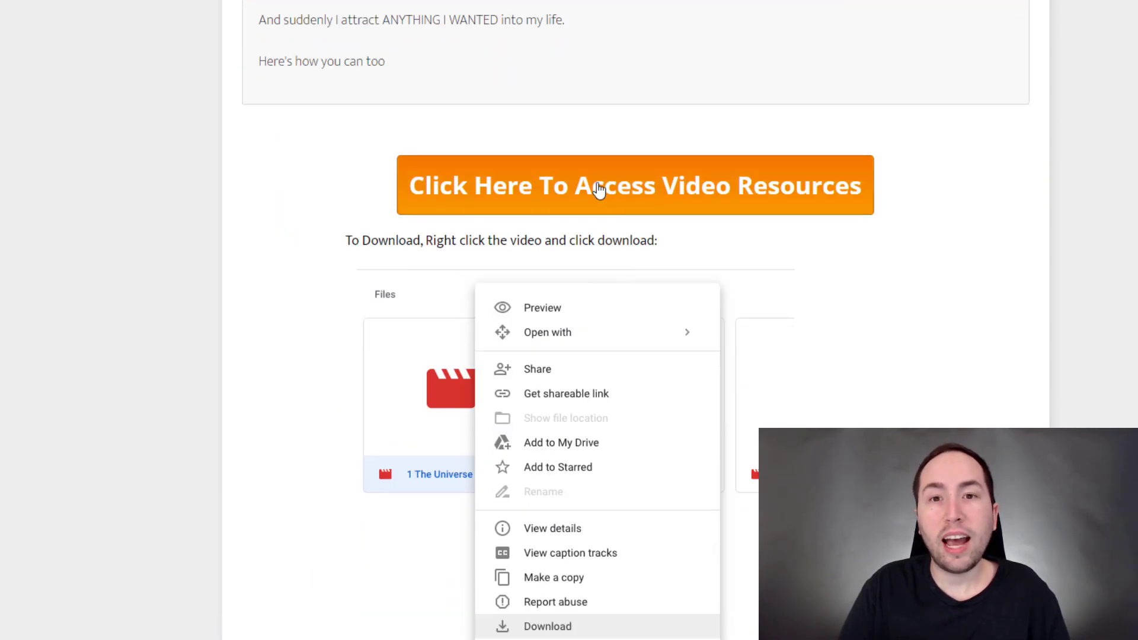
{"action": "left_click", "coordinate": [670, 188]}
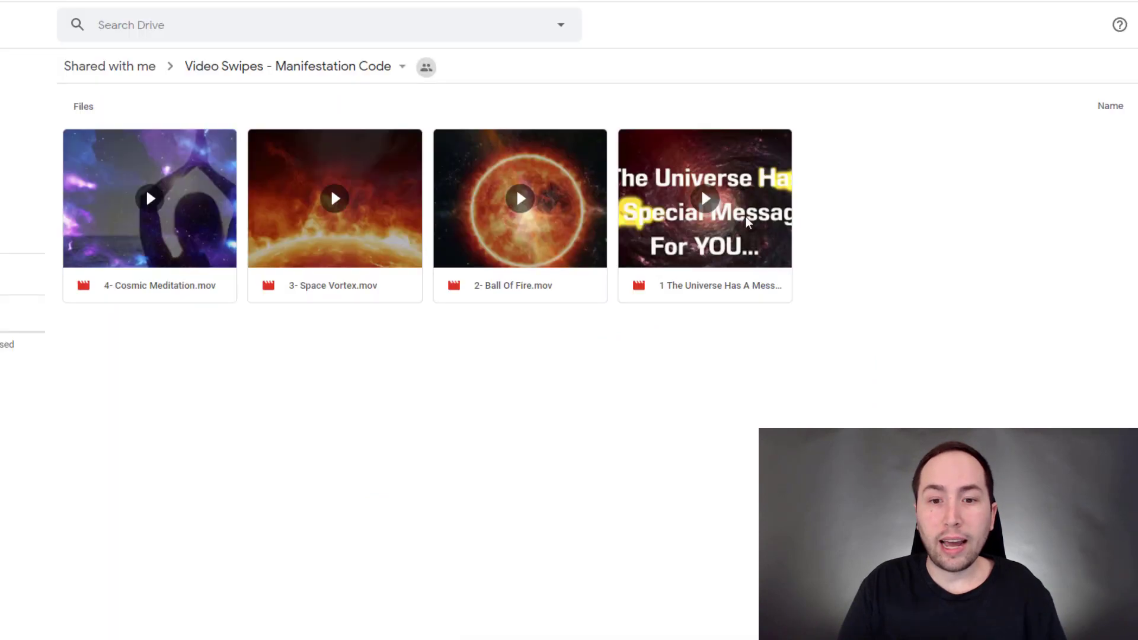
Download the video "1 The Universe Has A Message For You" from the Video Swipes - Manifestation Code folder and select it on the desktop.
{"action": "left_click", "coordinate": [717, 279]}
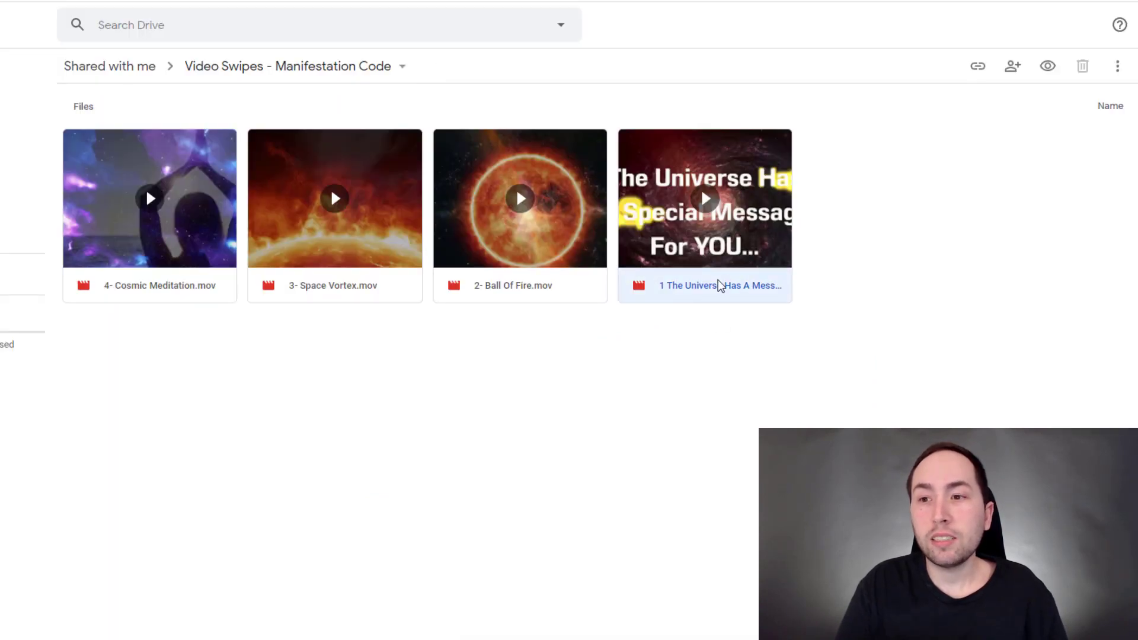
{"action": "left_click", "coordinate": [1119, 67]}
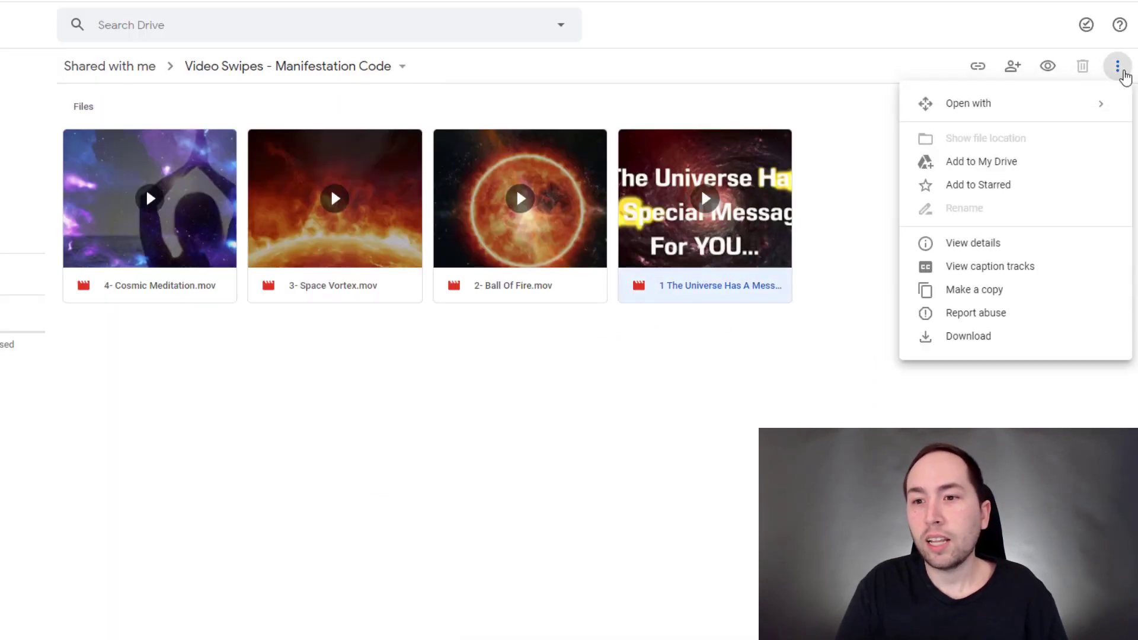
{"action": "left_click", "coordinate": [951, 336]}
{"action": "left_click", "coordinate": [696, 295]}
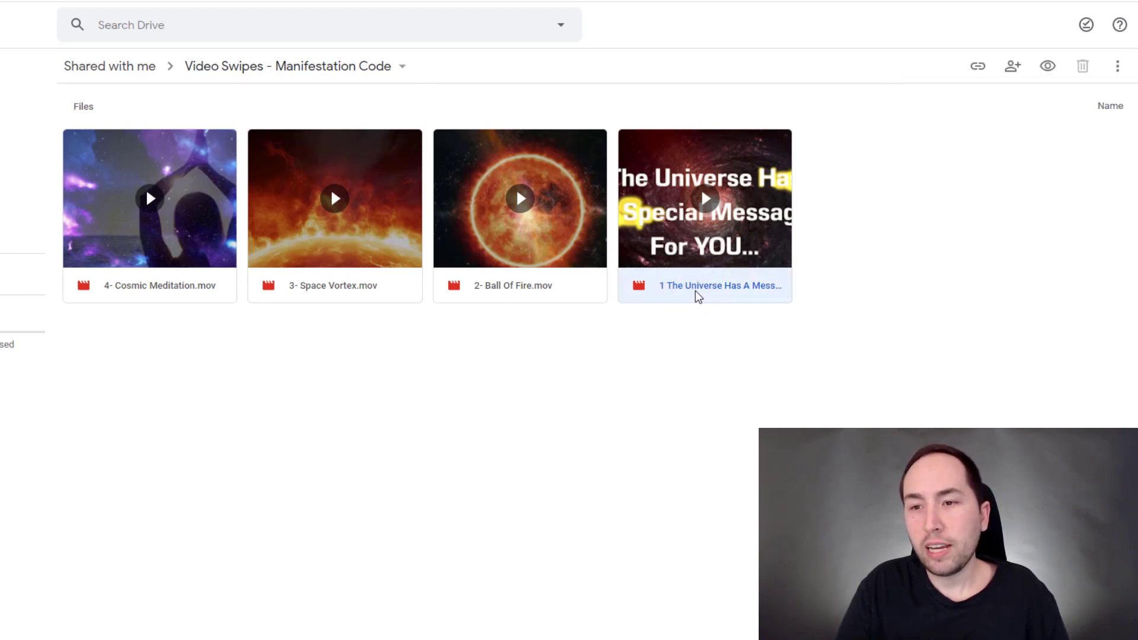
{"action": "left_click", "coordinate": [1118, 66]}
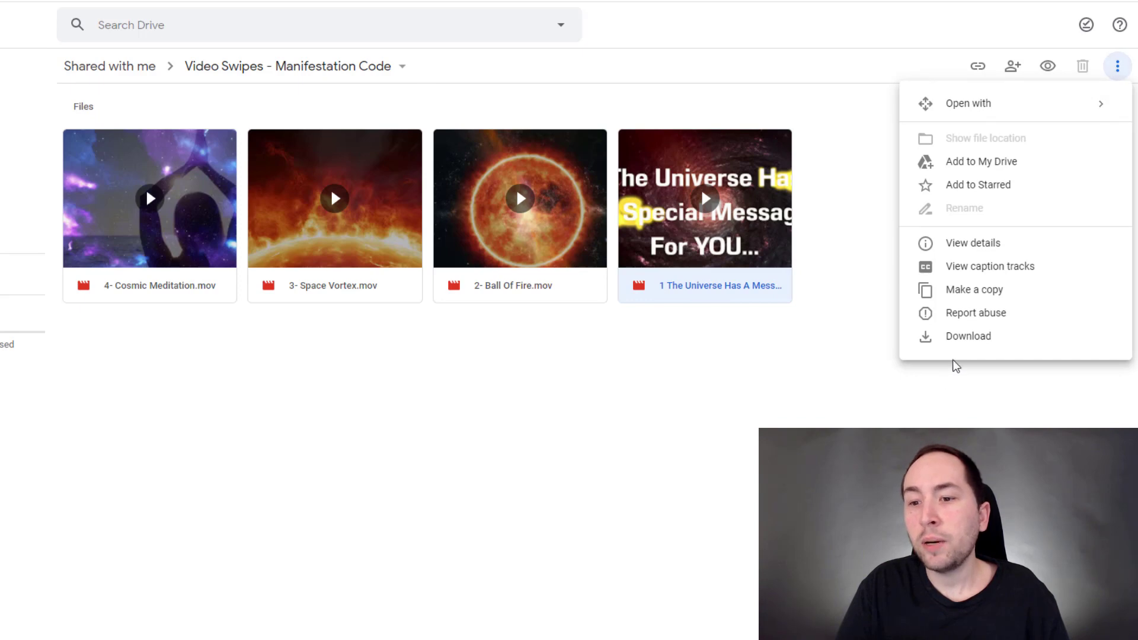
{"action": "left_click", "coordinate": [794, 374]}
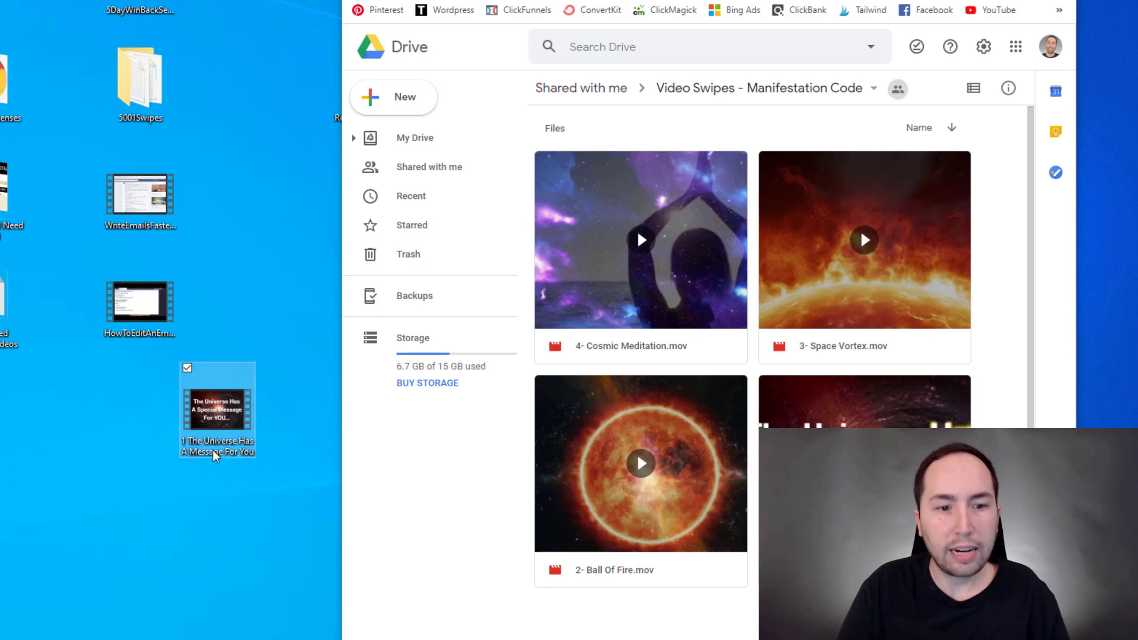
{"action": "left_click", "coordinate": [225, 392]}
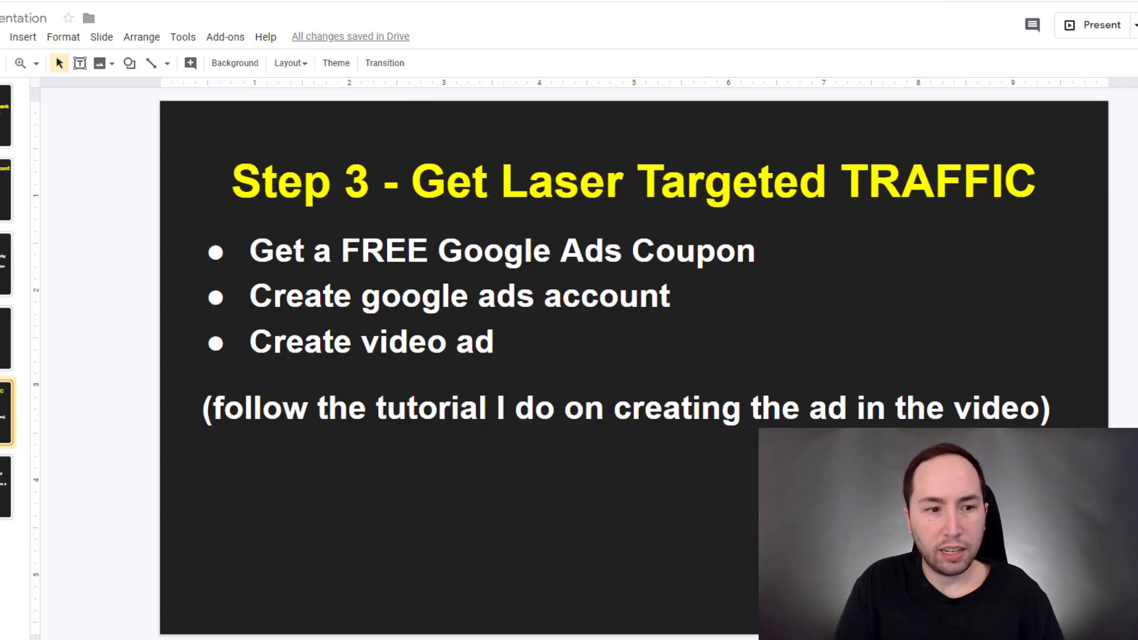
In the presentation, show the "Step 3 - Continued." slide and highlight the bullet about downloading the video and uploading it to YouTube as unlisted.
{"action": "left_click", "coordinate": [215, 409]}
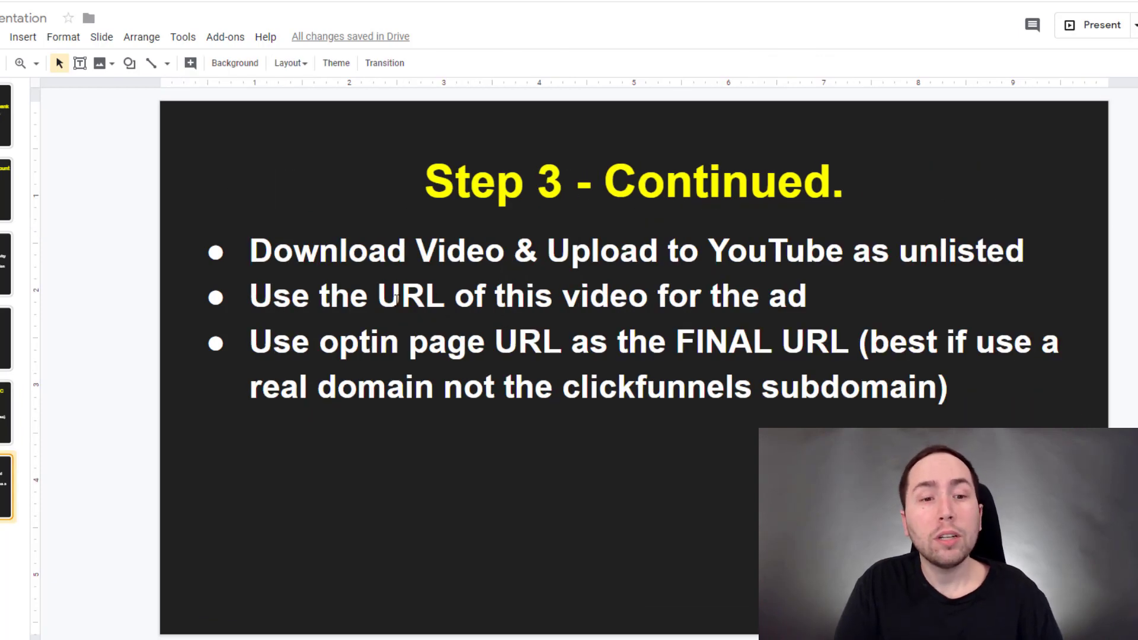
{"action": "left_click_drag", "start_coordinate": [254, 249], "coordinate": [1042, 246]}
{"action": "left_click", "coordinate": [539, 252]}
{"action": "left_click", "coordinate": [1041, 245]}
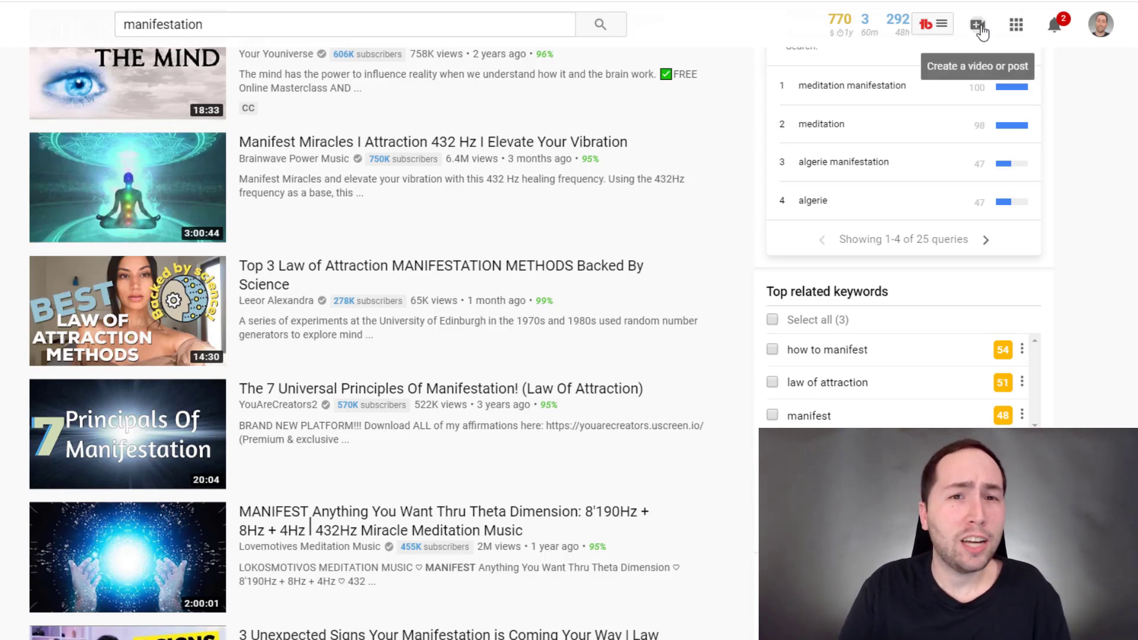
Start a YouTube upload of the desktop video "1 The Universe Has A Message For You" and clear its default description.
{"action": "left_click", "coordinate": [979, 28]}
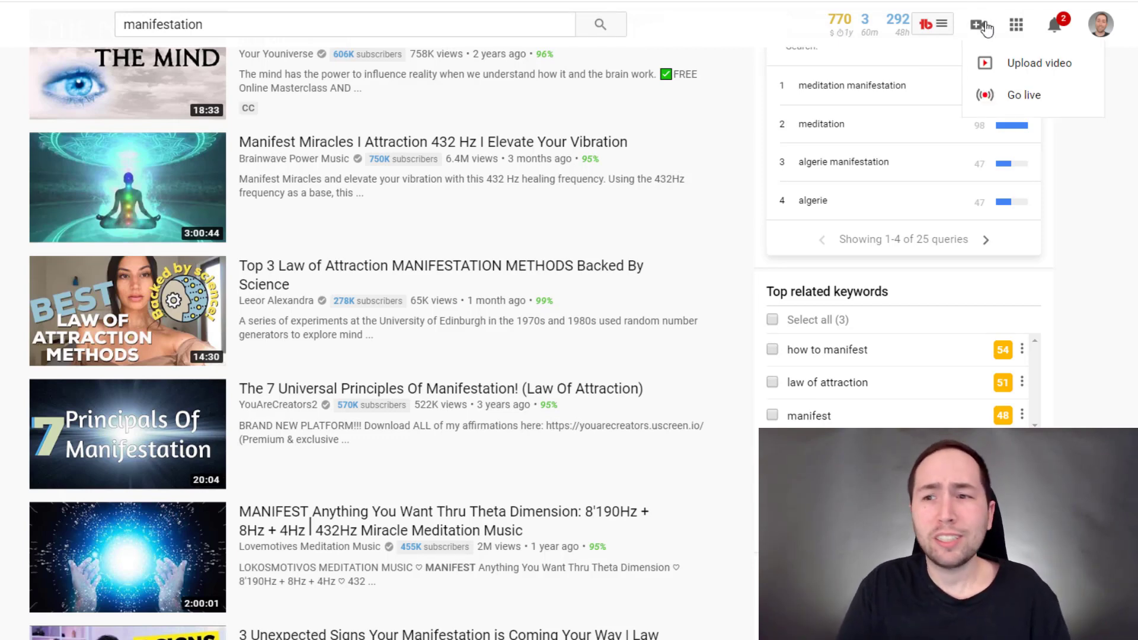
{"action": "left_click", "coordinate": [1003, 64]}
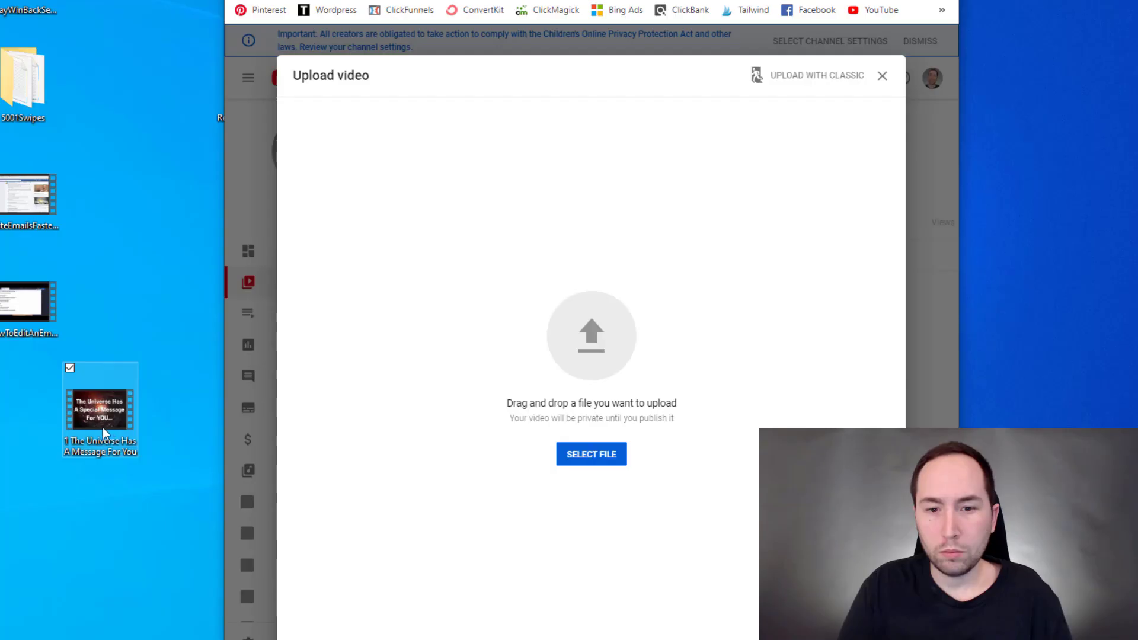
{"action": "left_click_drag", "start_coordinate": [99, 409], "coordinate": [604, 357]}
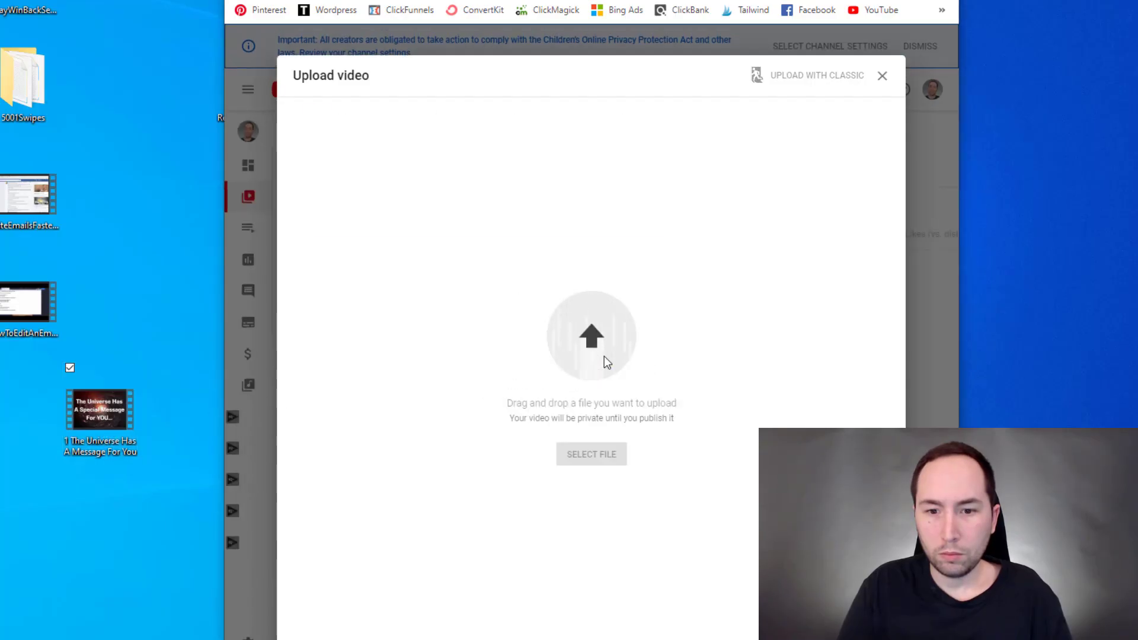
{"action": "left_click", "coordinate": [411, 361]}
{"action": "key", "text": "ctrl+a"}
{"action": "key", "text": "Delete"}
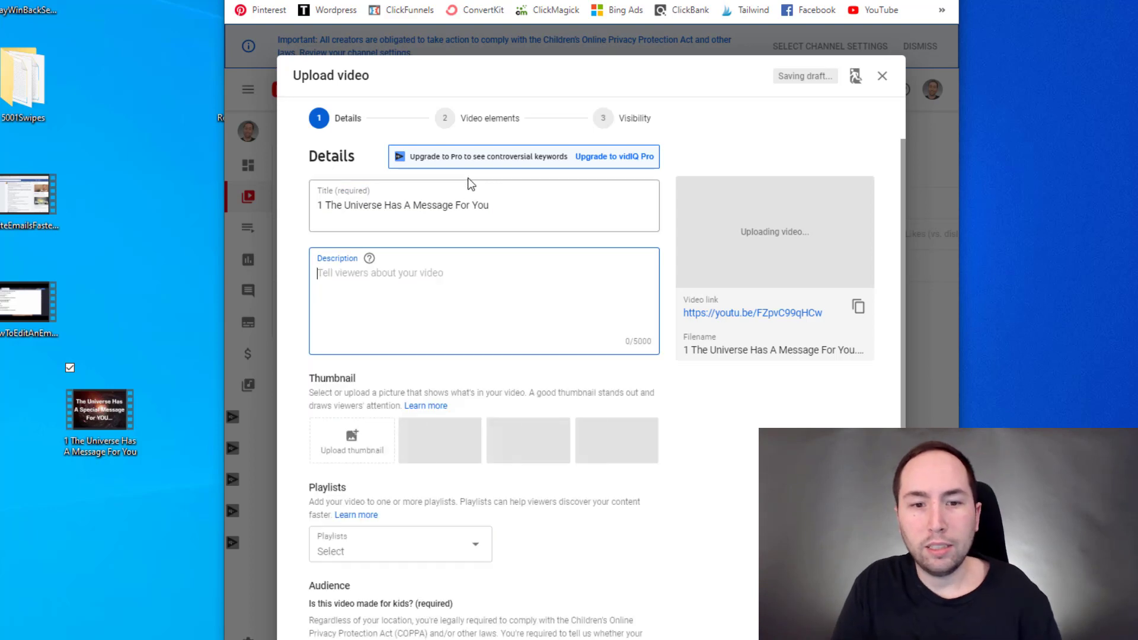
Replace the uploaded video's title with "Video Ad Test".
{"action": "triple_click", "coordinate": [482, 204]}
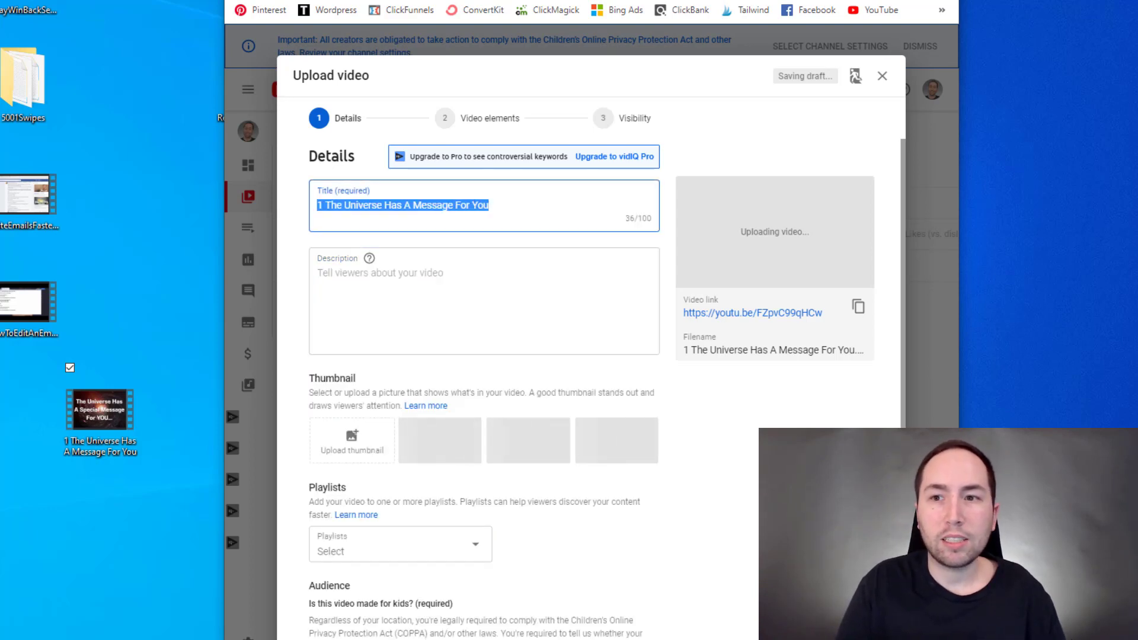
{"action": "key", "text": "super+Up"}
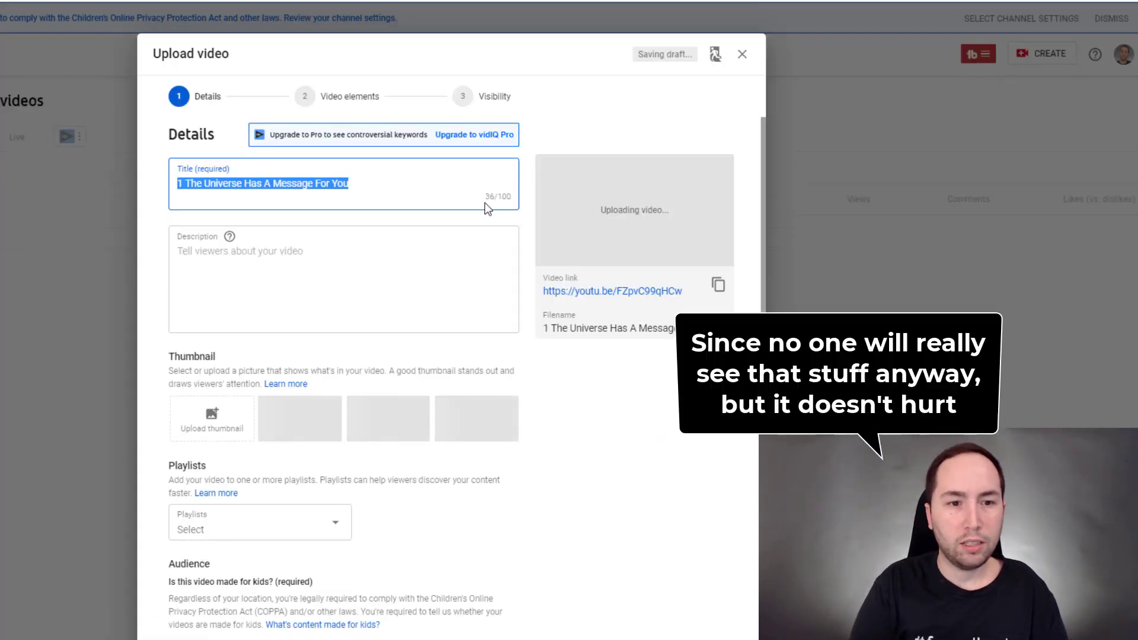
{"action": "type", "text": "Video Ad Te"}
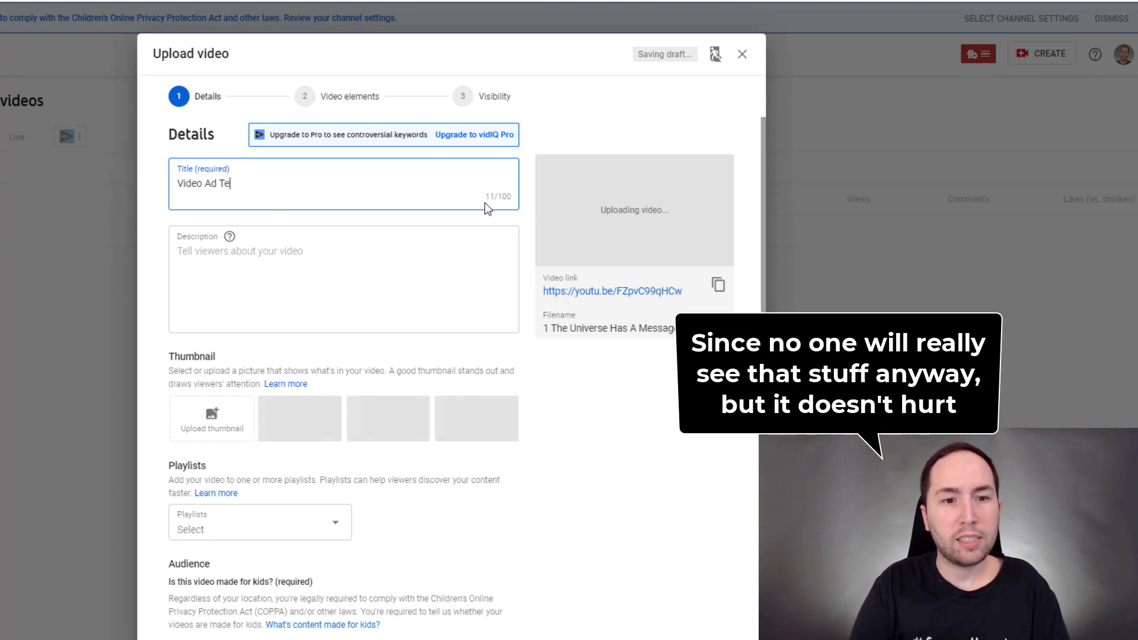
{"action": "type", "text": "st -"}
{"action": "key", "text": "BackSpace"}
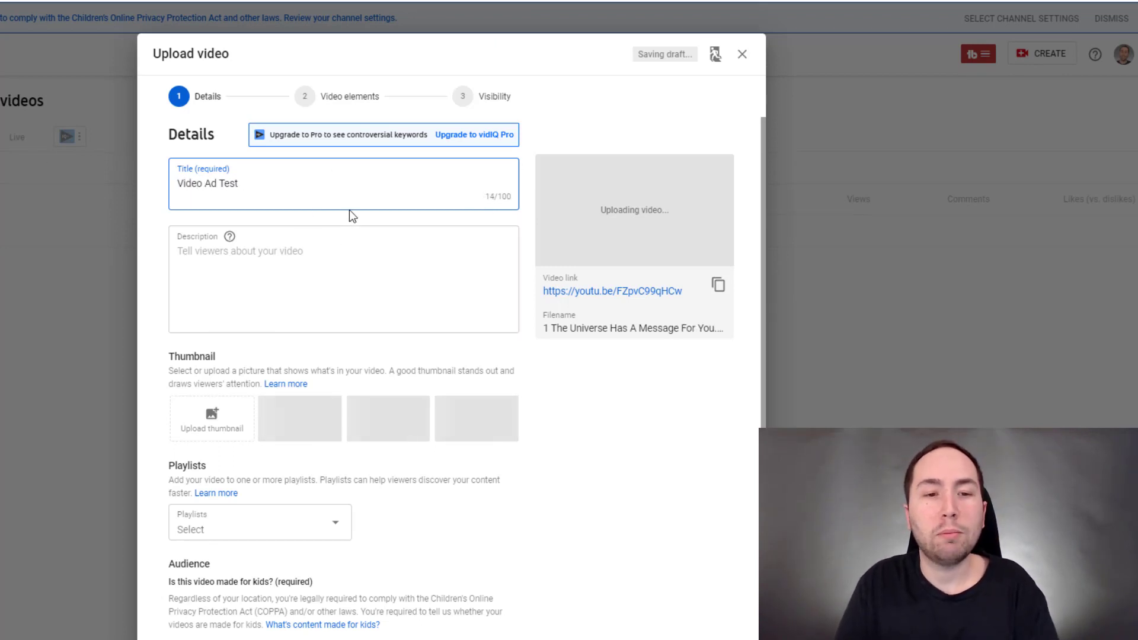
Skip the video elements, set the video's visibility to Unlisted and finish the upload.
{"action": "scroll", "coordinate": [319, 438], "scroll_direction": "down", "scroll_amount": 3}
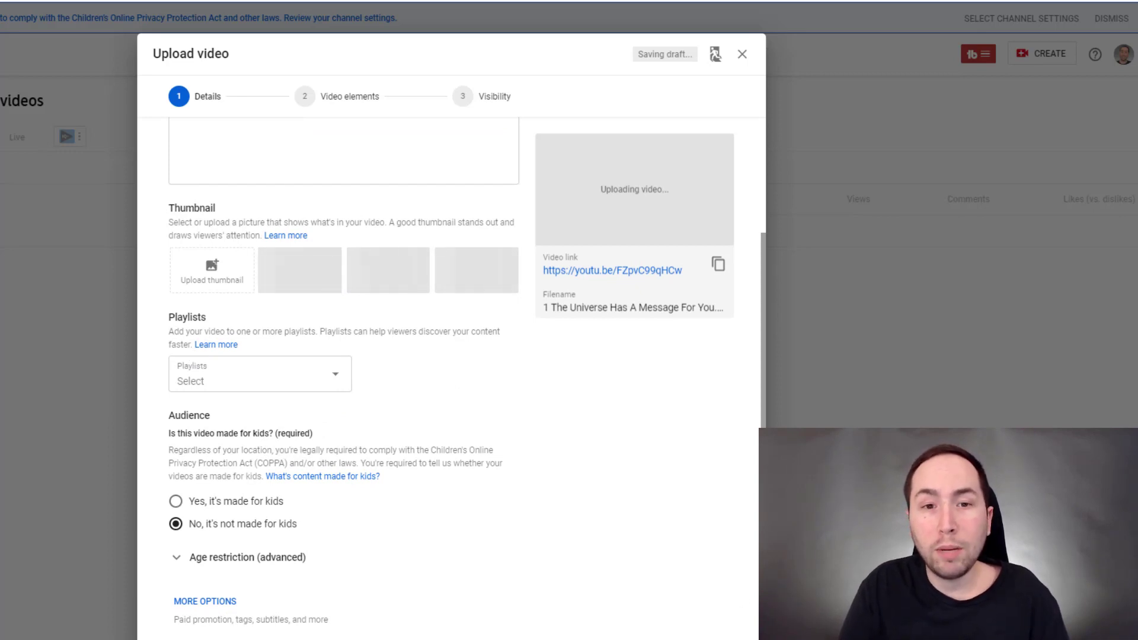
{"action": "left_click", "coordinate": [349, 96]}
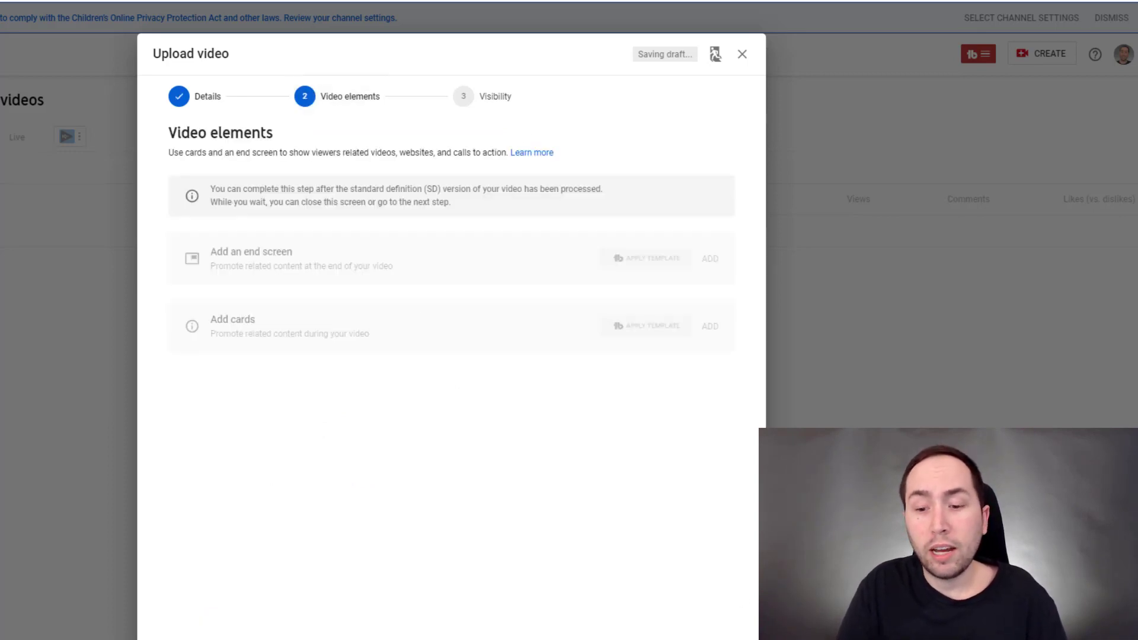
{"action": "left_click", "coordinate": [495, 96]}
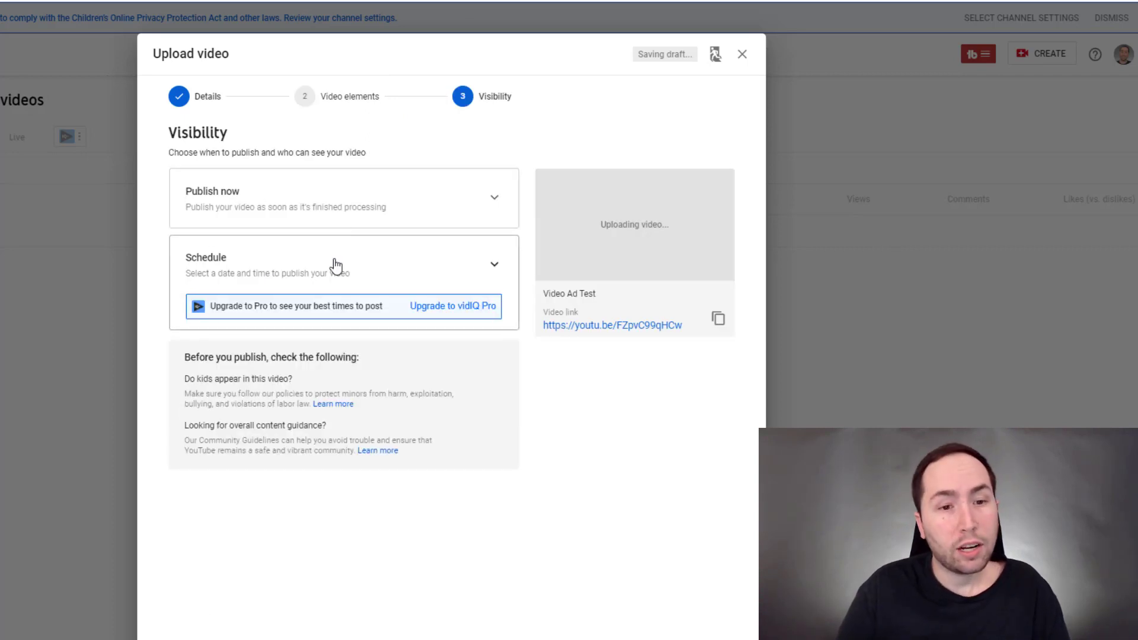
{"action": "left_click", "coordinate": [313, 219]}
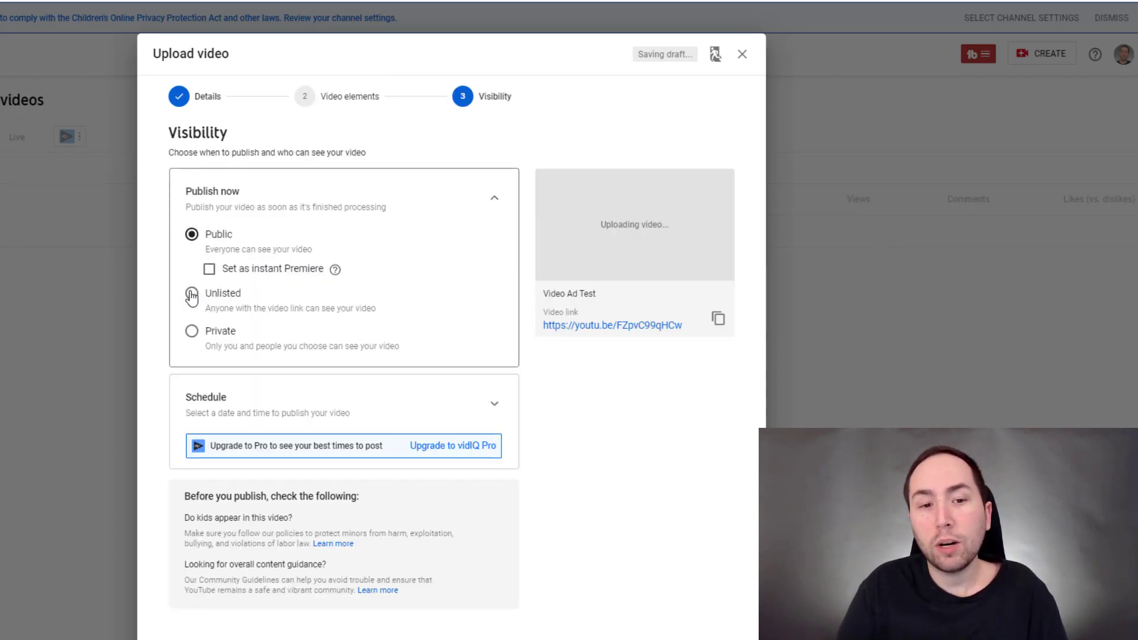
{"action": "left_click", "coordinate": [191, 294]}
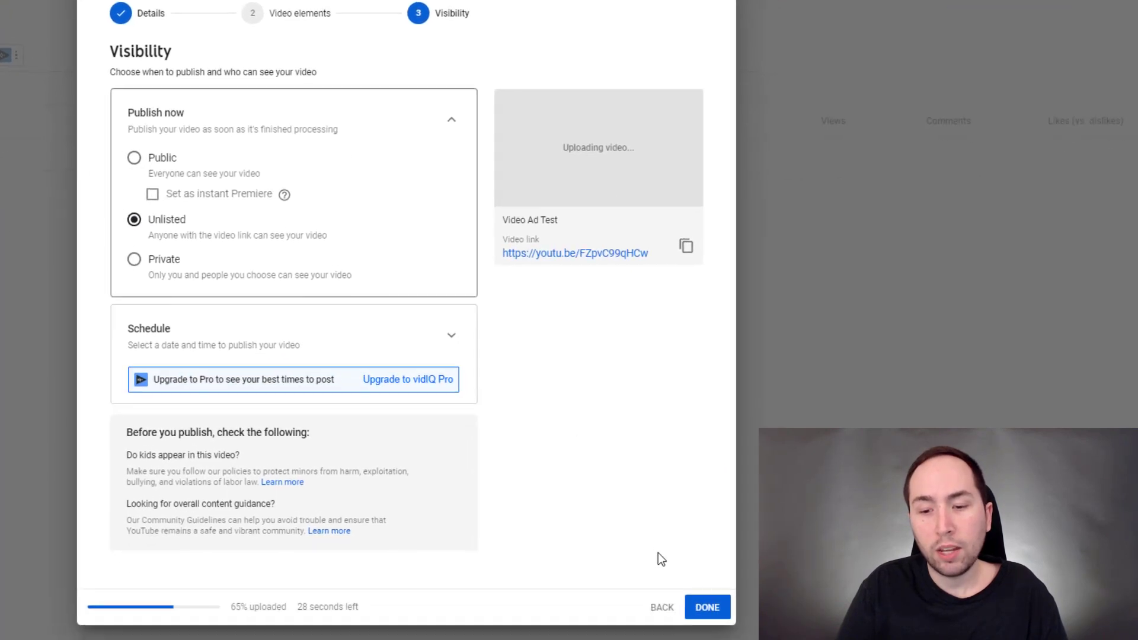
{"action": "left_click", "coordinate": [707, 607]}
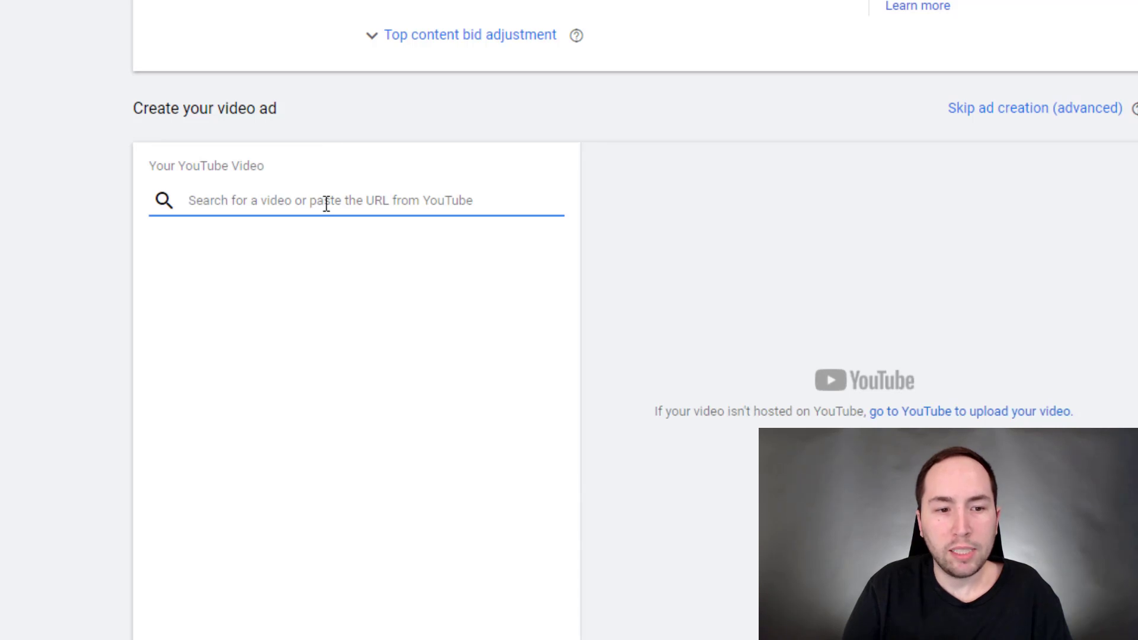
In Google Ads, add the uploaded Video Ad Test by its link and choose the skippable in-stream ad format.
{"action": "key", "text": "ctrl+v"}
{"action": "left_click", "coordinate": [275, 243]}
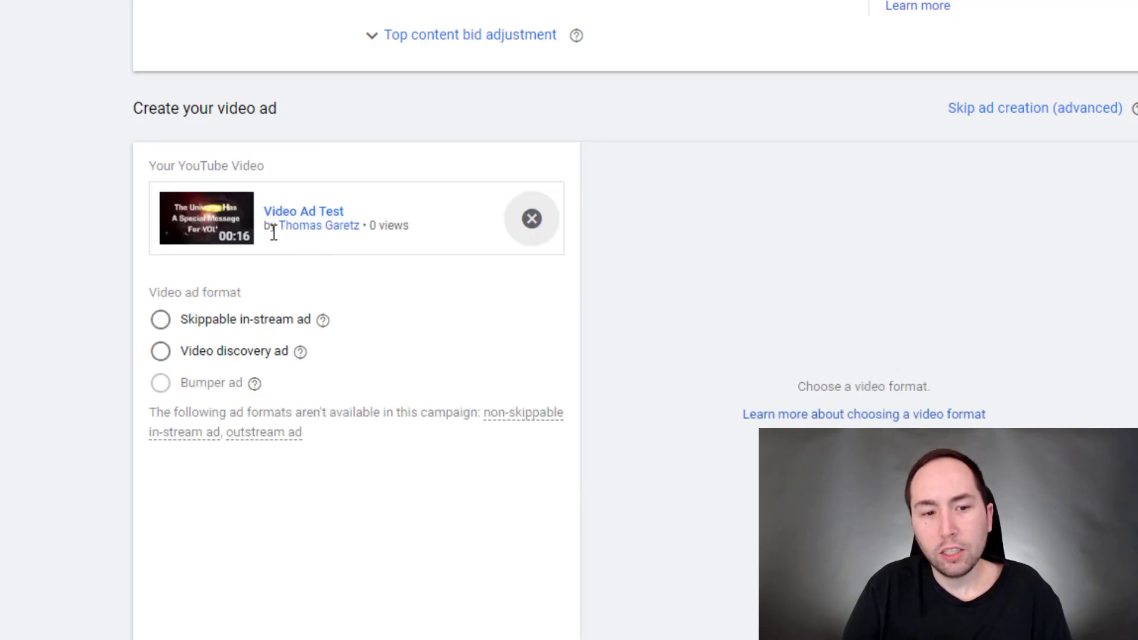
{"action": "scroll", "coordinate": [107, 243], "scroll_direction": "down", "scroll_amount": 2}
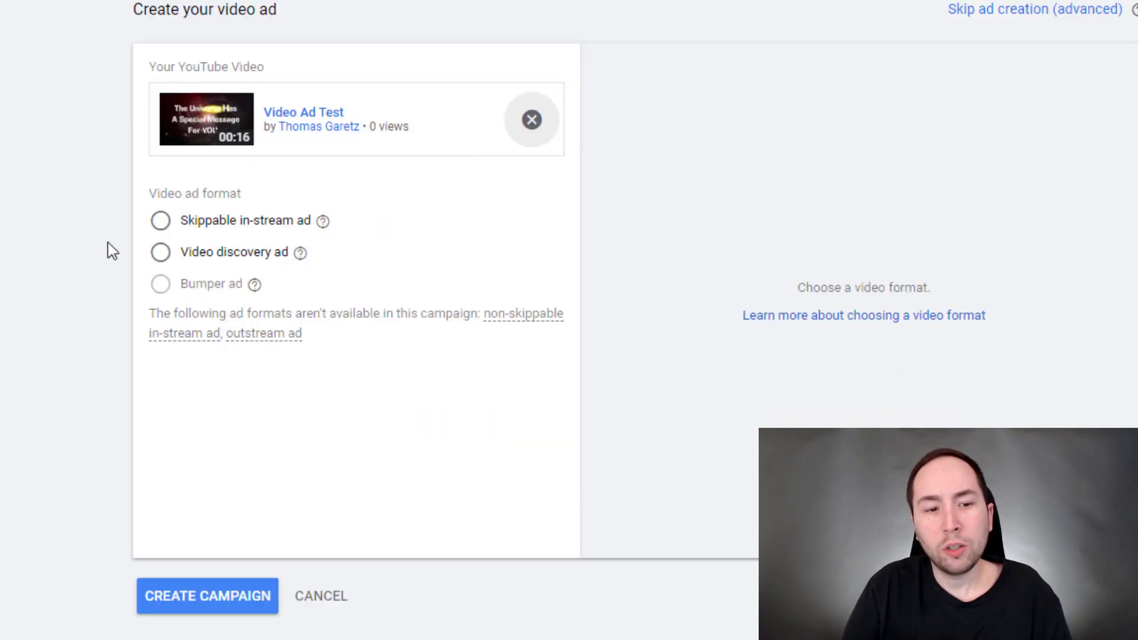
{"action": "left_click", "coordinate": [160, 223]}
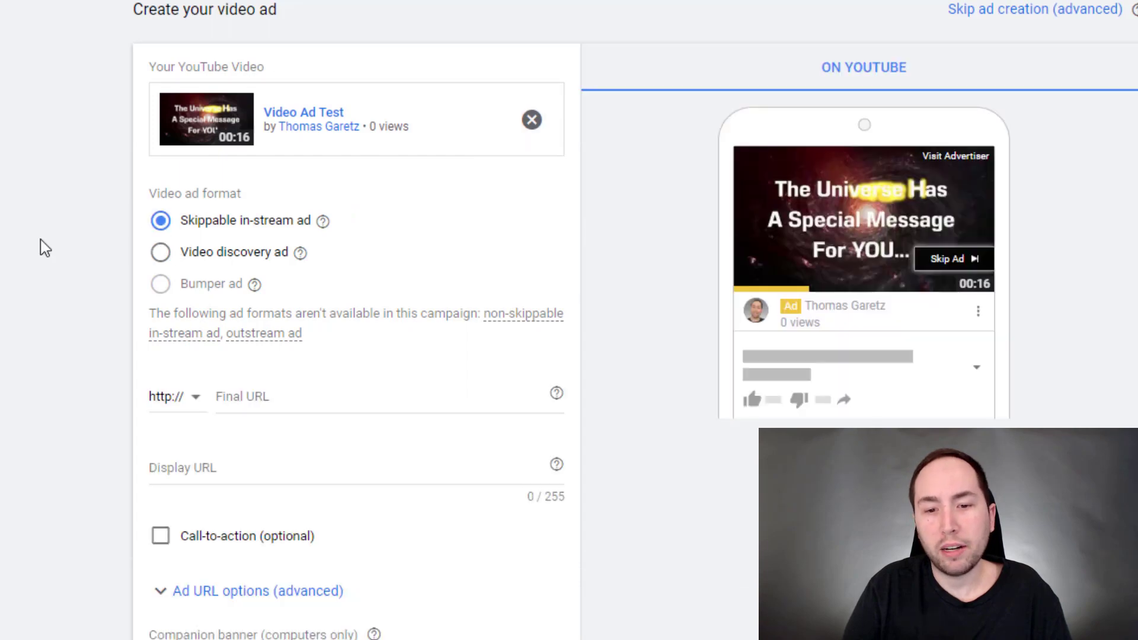
Copy the ClickBank opt-in page's address from ClickFunnels and enter it as the ad's final URL.
{"action": "scroll", "coordinate": [42, 237], "scroll_direction": "up", "scroll_amount": 2}
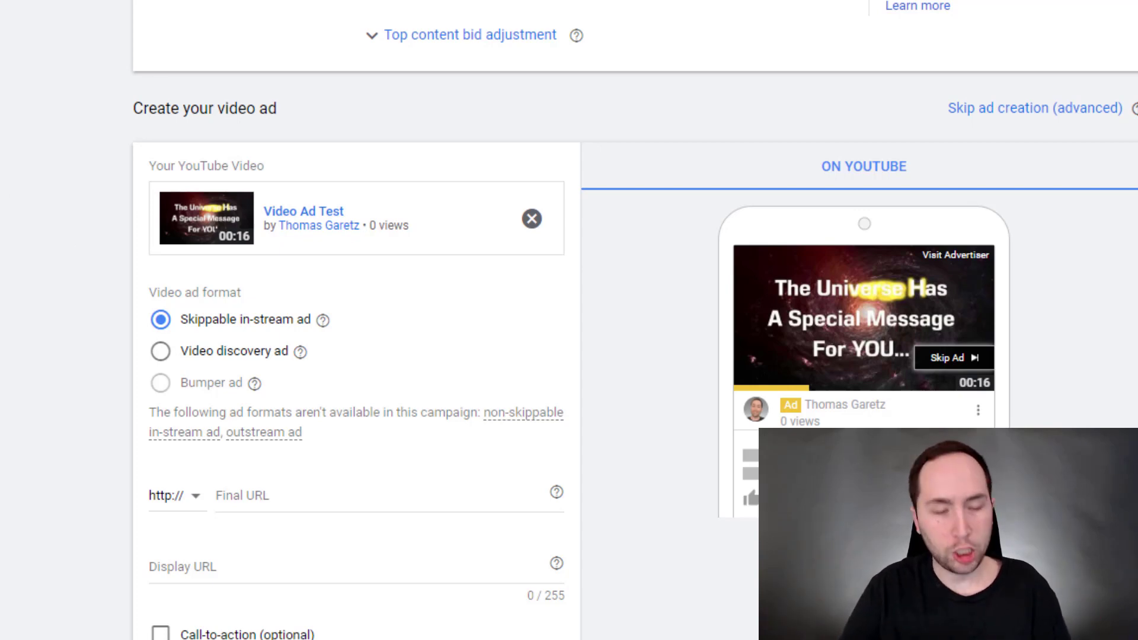
{"action": "scroll", "coordinate": [38, 229], "scroll_direction": "down", "scroll_amount": 5}
{"action": "scroll", "coordinate": [30, 267], "scroll_direction": "down", "scroll_amount": 3}
{"action": "scroll", "coordinate": [30, 267], "scroll_direction": "up", "scroll_amount": 3}
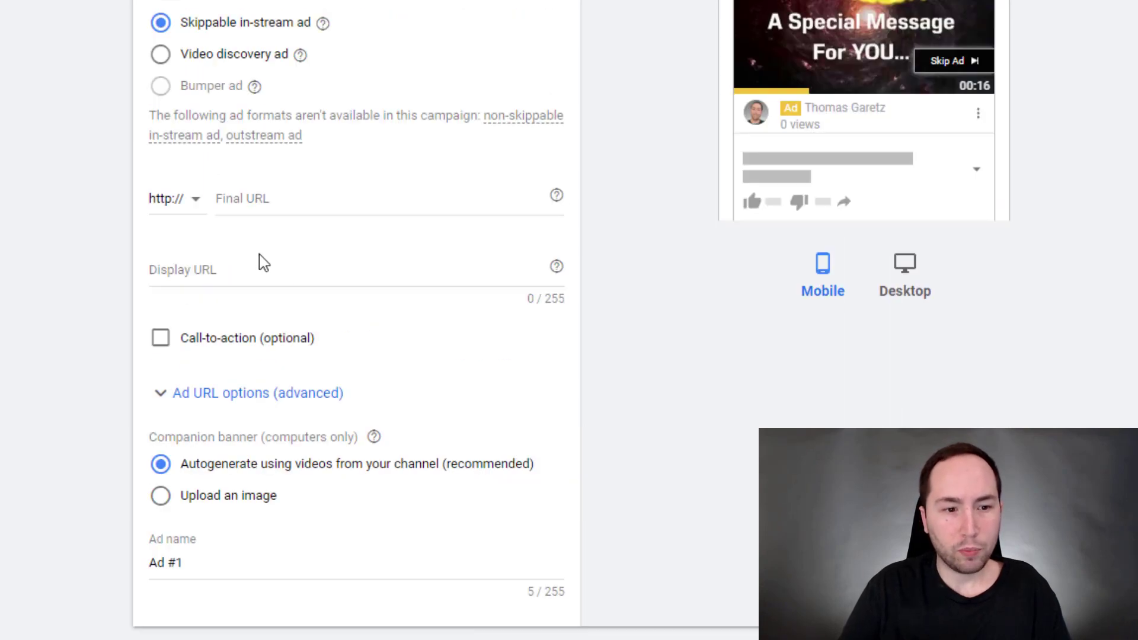
{"action": "left_click", "coordinate": [252, 199]}
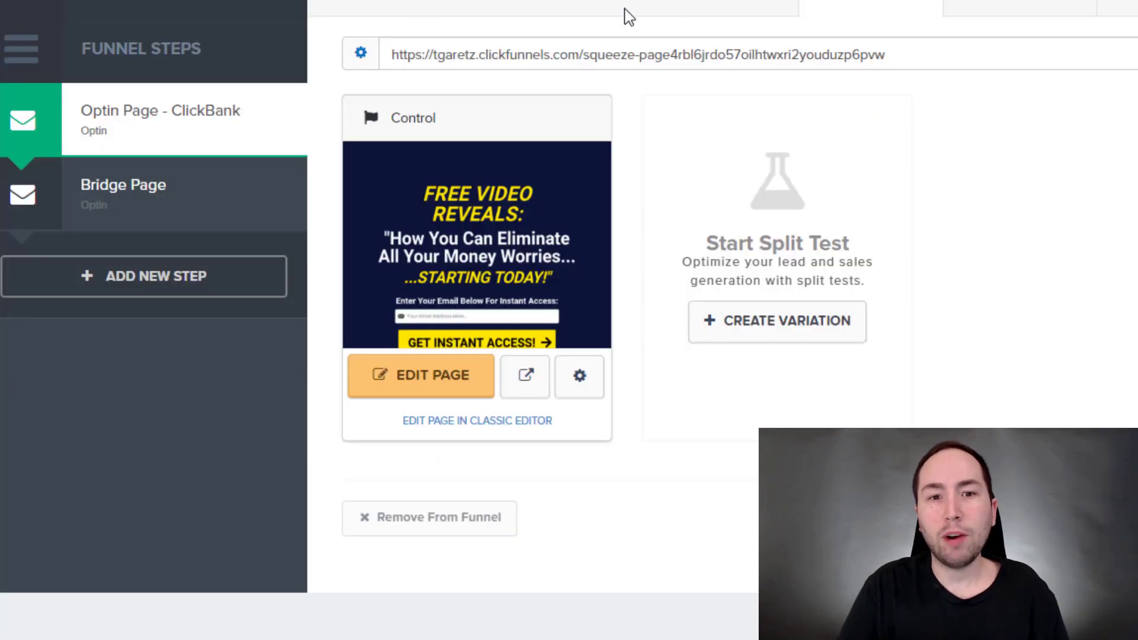
{"action": "triple_click", "coordinate": [491, 55]}
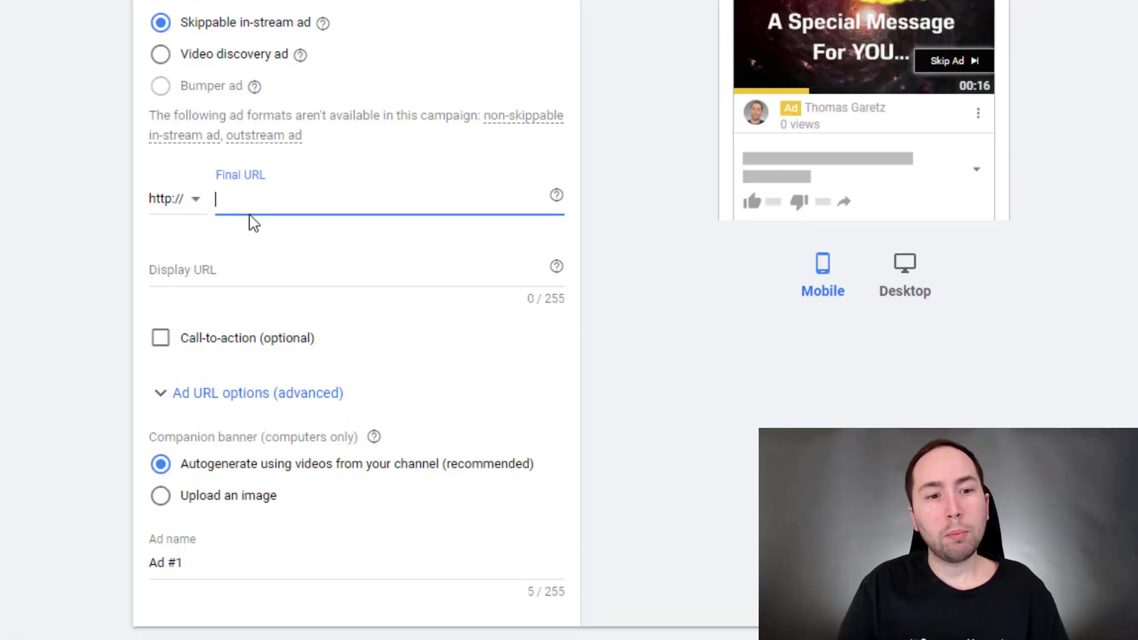
{"action": "type", "text": "tgaretz.clickfunnels.com/squeeze-page4rbl6jrdo57oilhtwxri2youduzp6pvw"}
Show the ad preview for desktop and examine the final URL's domain and the display URL.
{"action": "left_click_drag", "start_coordinate": [259, 201], "coordinate": [91, 229]}
{"action": "left_click", "coordinate": [472, 219]}
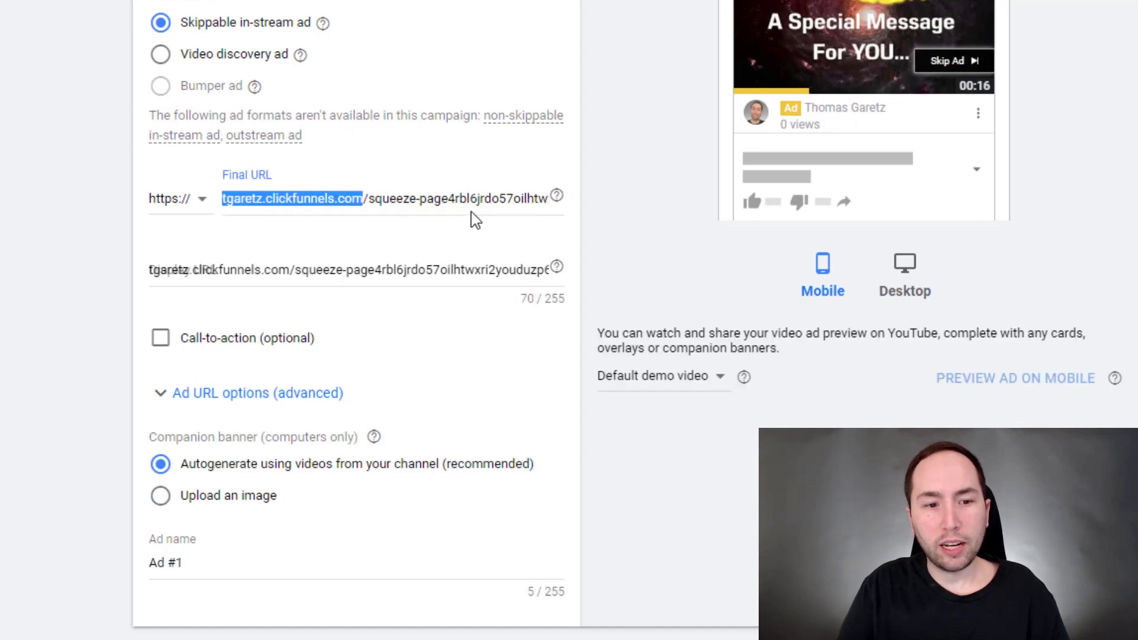
{"action": "left_click", "coordinate": [881, 292]}
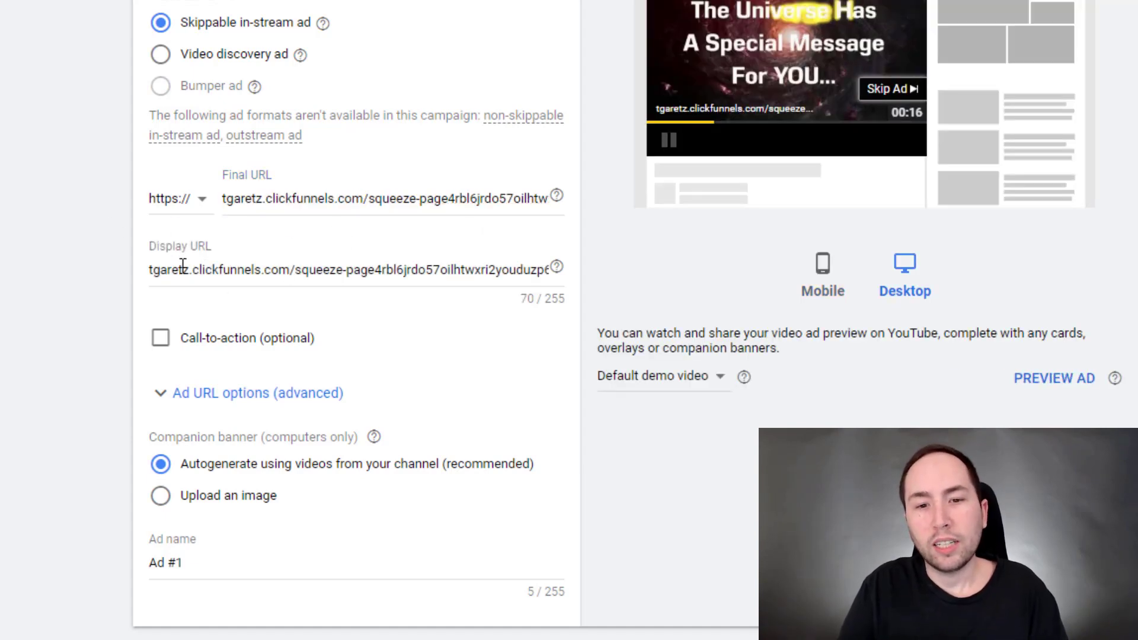
{"action": "left_click_drag", "start_coordinate": [179, 268], "coordinate": [454, 270]}
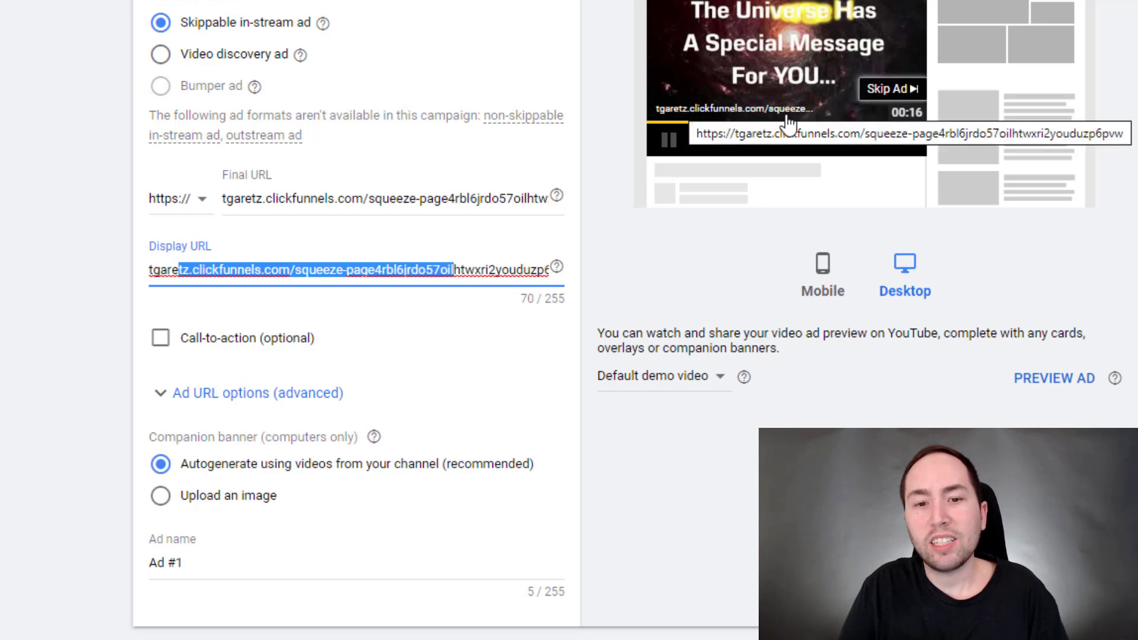
{"action": "triple_click", "coordinate": [478, 268]}
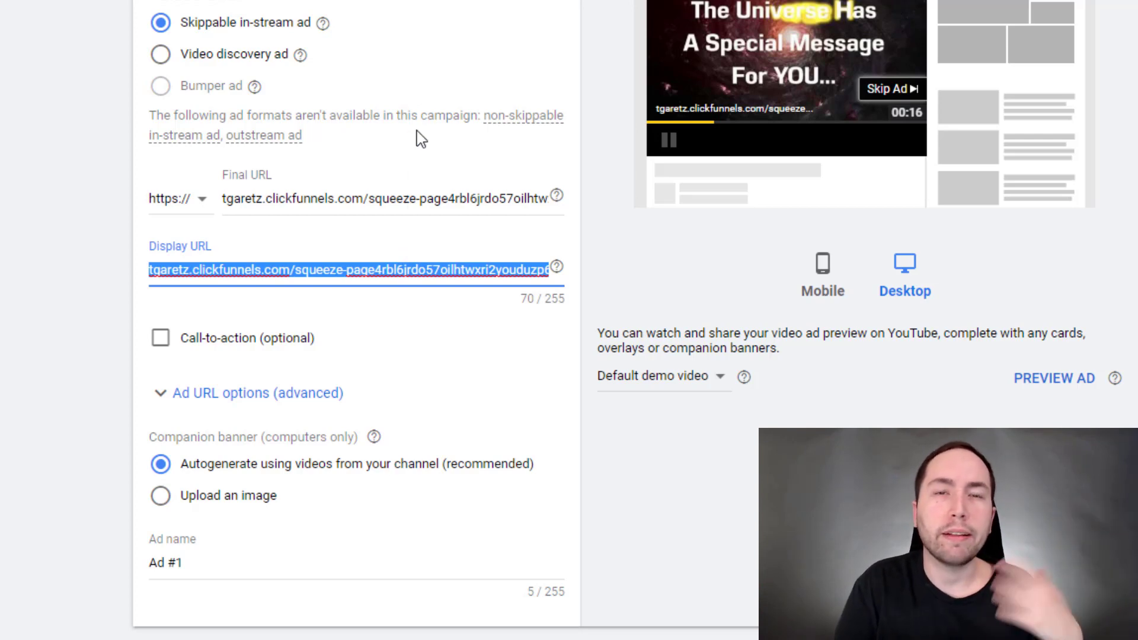
{"action": "left_click", "coordinate": [95, 272]}
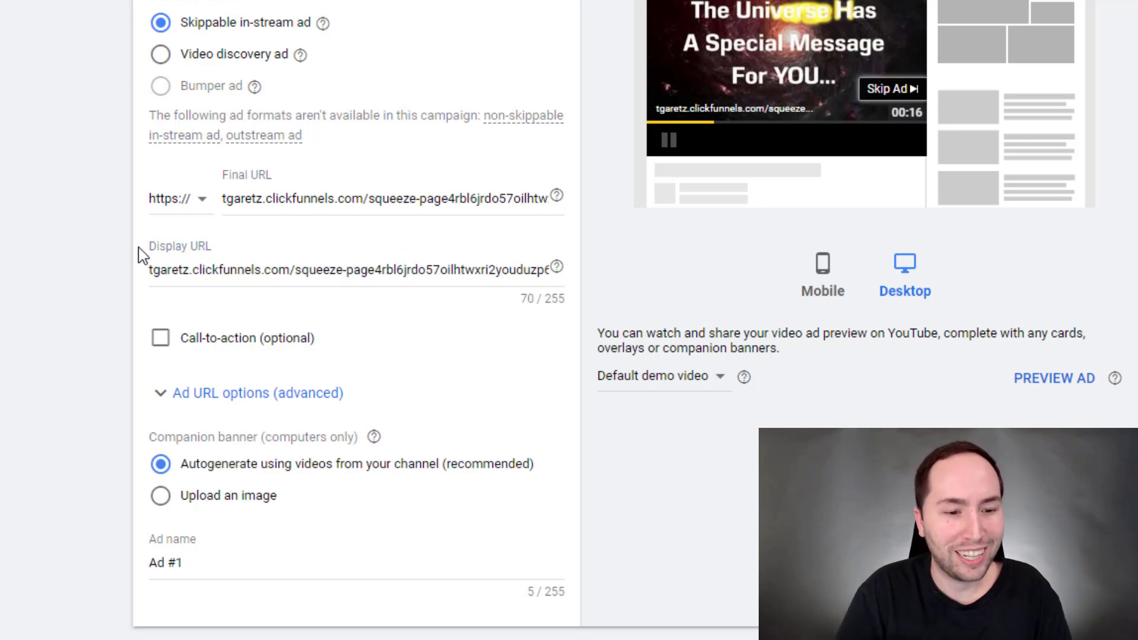
Enable the optional call-to-action for the ad and set its text to "Access Now".
{"action": "scroll", "coordinate": [143, 249], "scroll_direction": "down", "scroll_amount": 2}
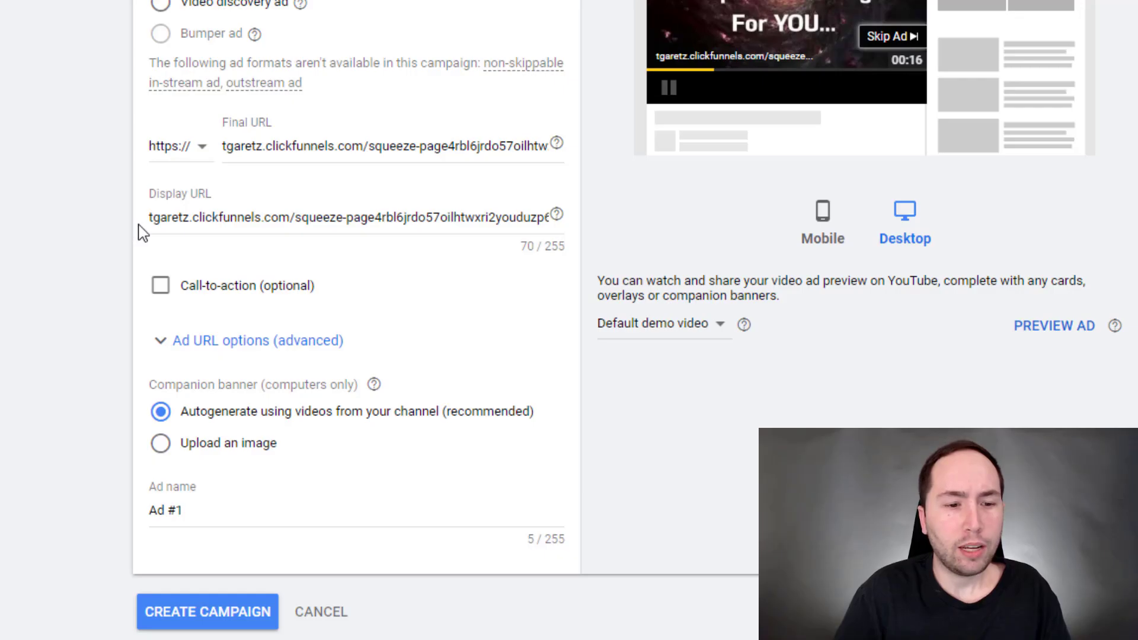
{"action": "scroll", "coordinate": [145, 249], "scroll_direction": "up", "scroll_amount": 2}
{"action": "left_click", "coordinate": [160, 285]}
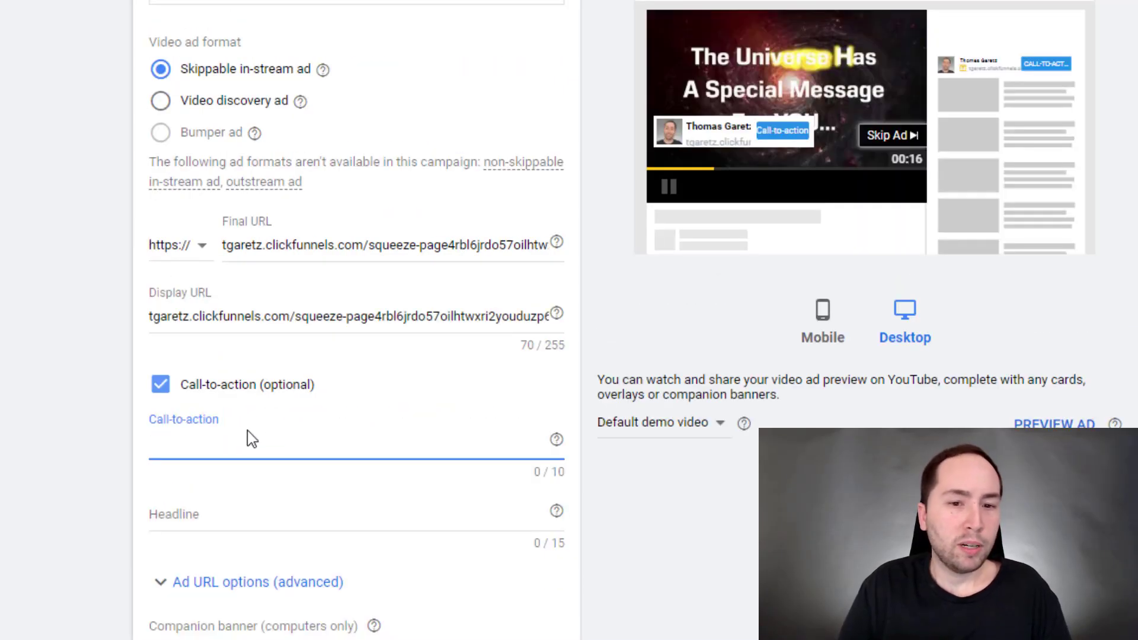
{"action": "type", "text": "Access"}
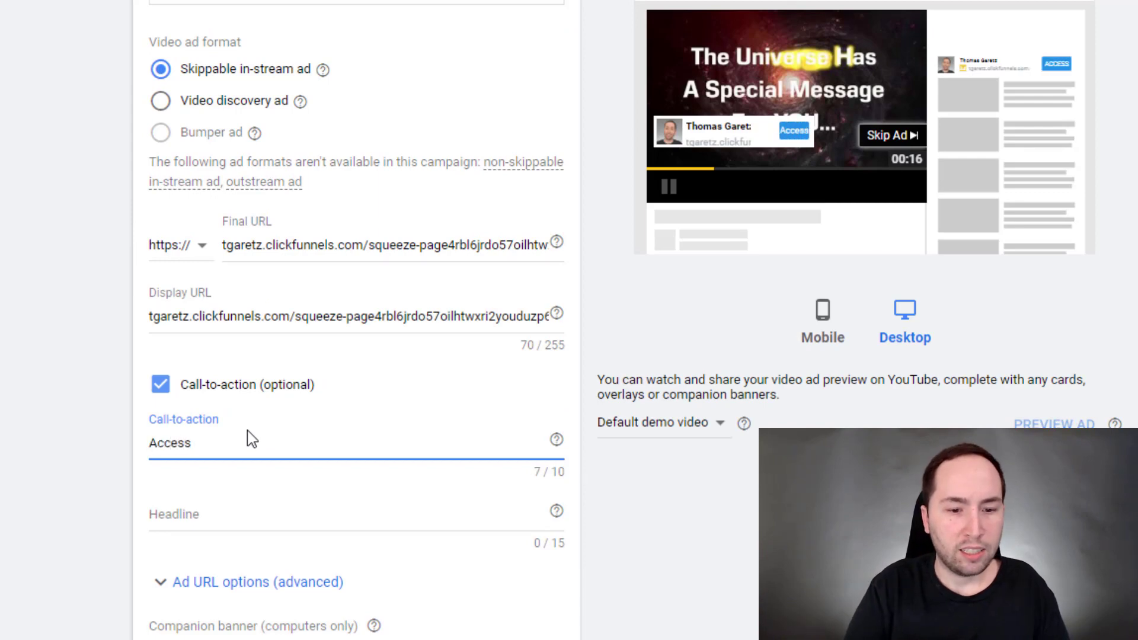
{"action": "type", "text": " Now"}
Set the ad's headline to "Prayer Answered", within the 15-character limit.
{"action": "left_click", "coordinate": [226, 529]}
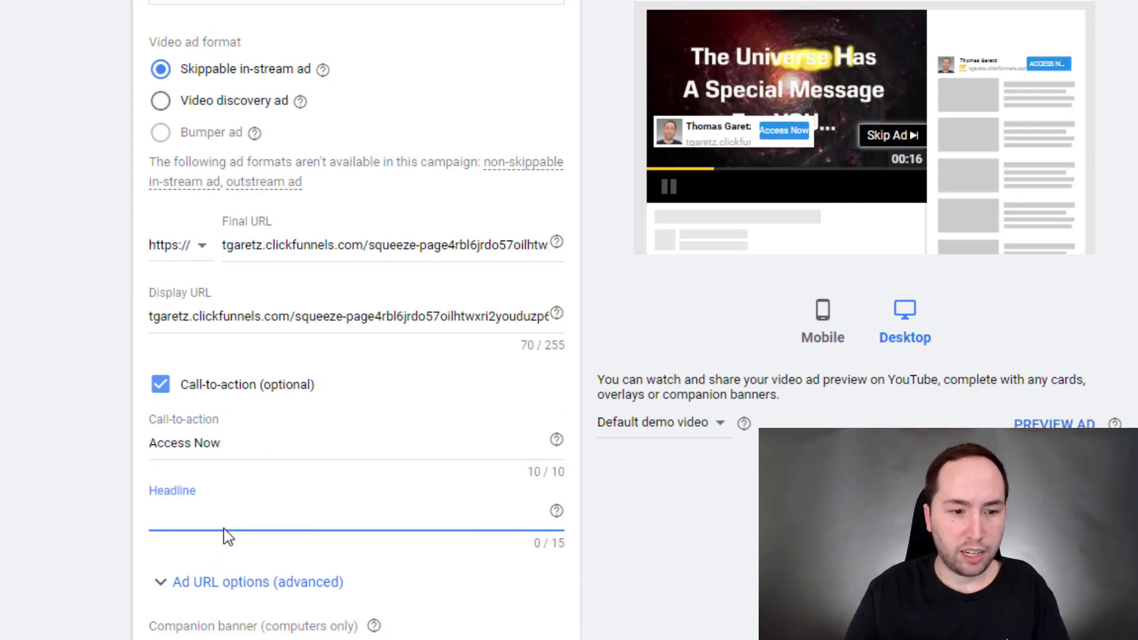
{"action": "type", "text": "P"}
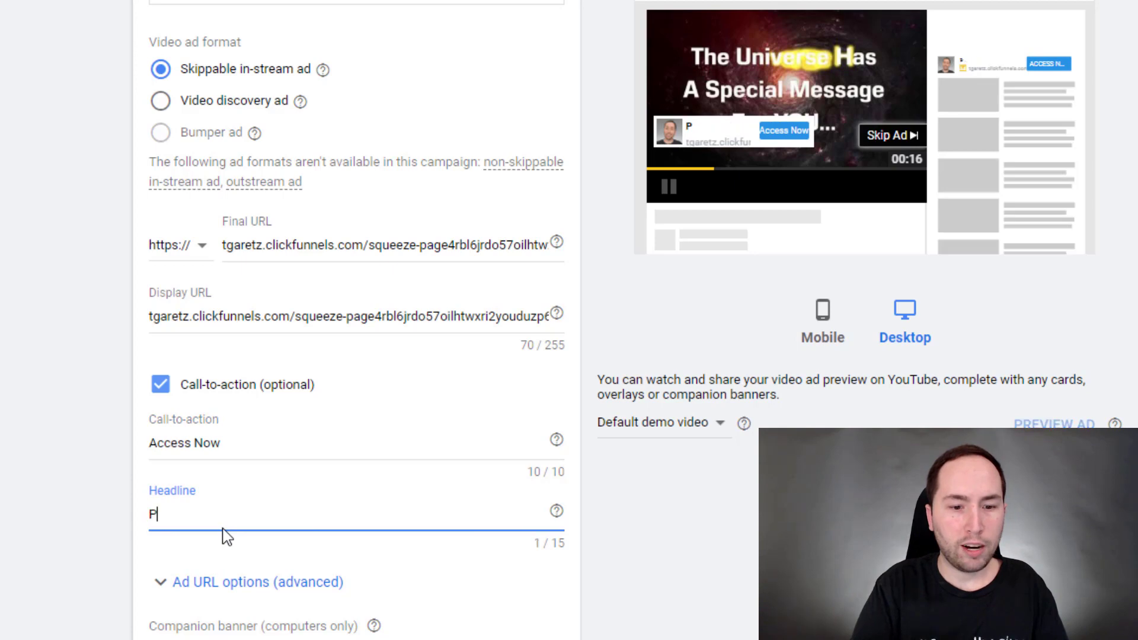
{"action": "type", "text": "rayers Answered"}
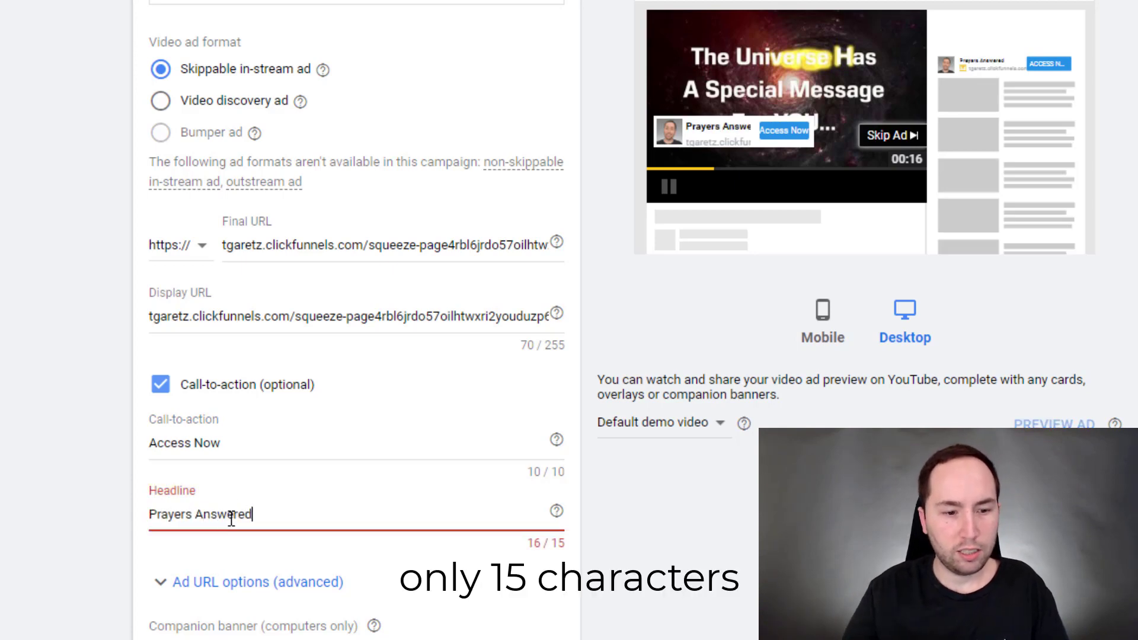
{"action": "left_click", "coordinate": [194, 514]}
{"action": "key", "text": "BackSpace"}
{"action": "left_click", "coordinate": [703, 525]}
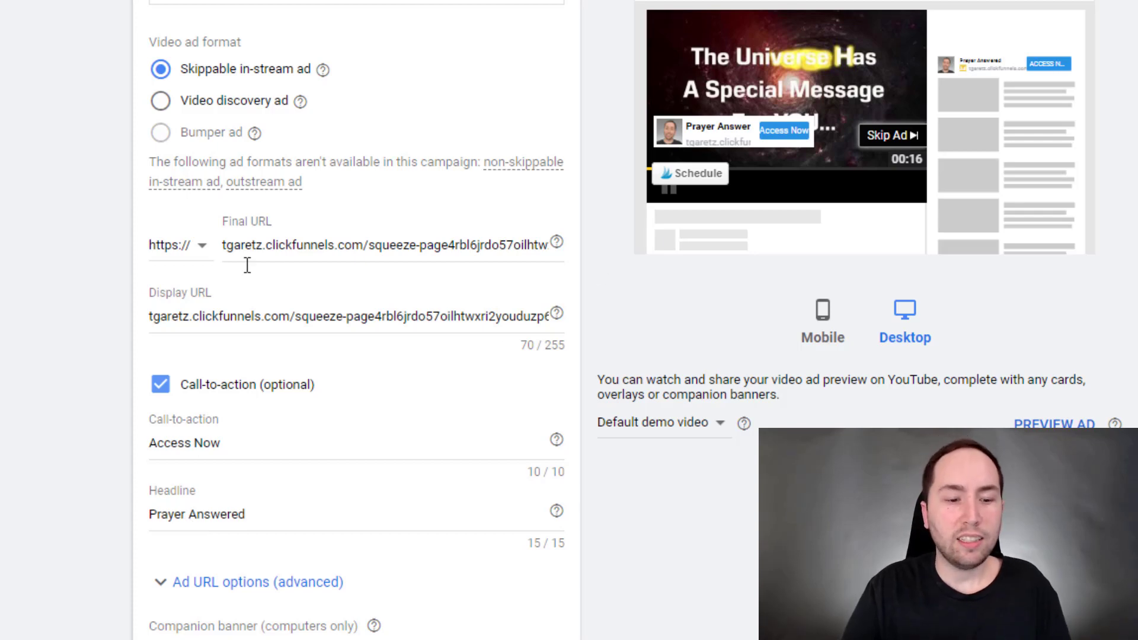
Review the remaining ad settings and the desktop preview with its call-to-action and companion banner.
{"action": "scroll", "coordinate": [247, 265], "scroll_direction": "down", "scroll_amount": 3}
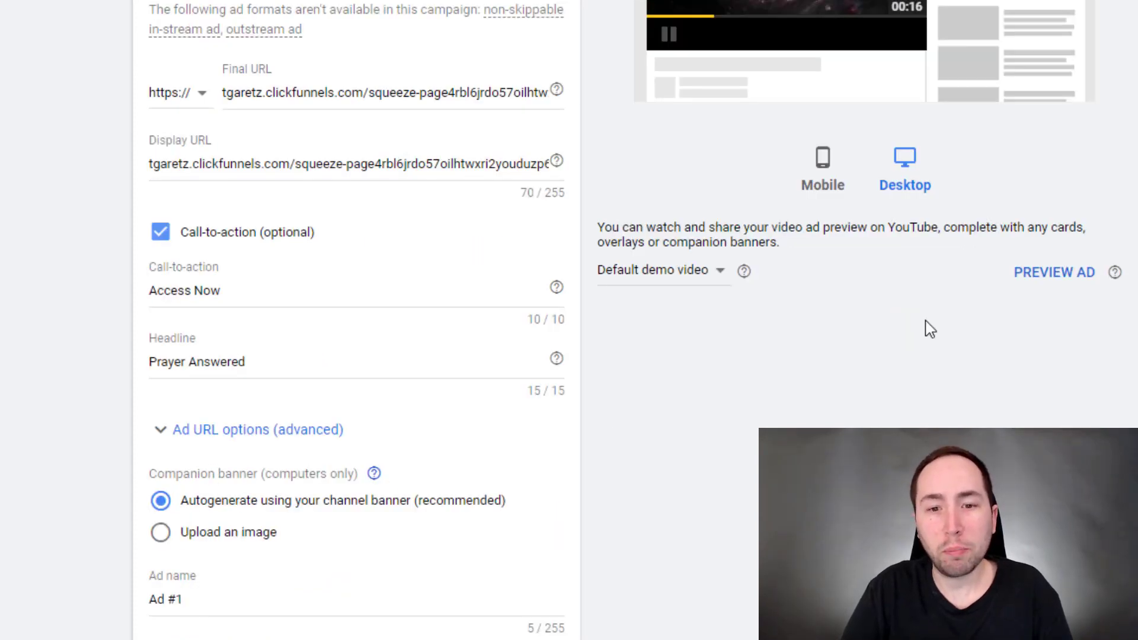
{"action": "scroll", "coordinate": [929, 329], "scroll_direction": "up", "scroll_amount": 3}
{"action": "right_click", "coordinate": [1021, 109]}
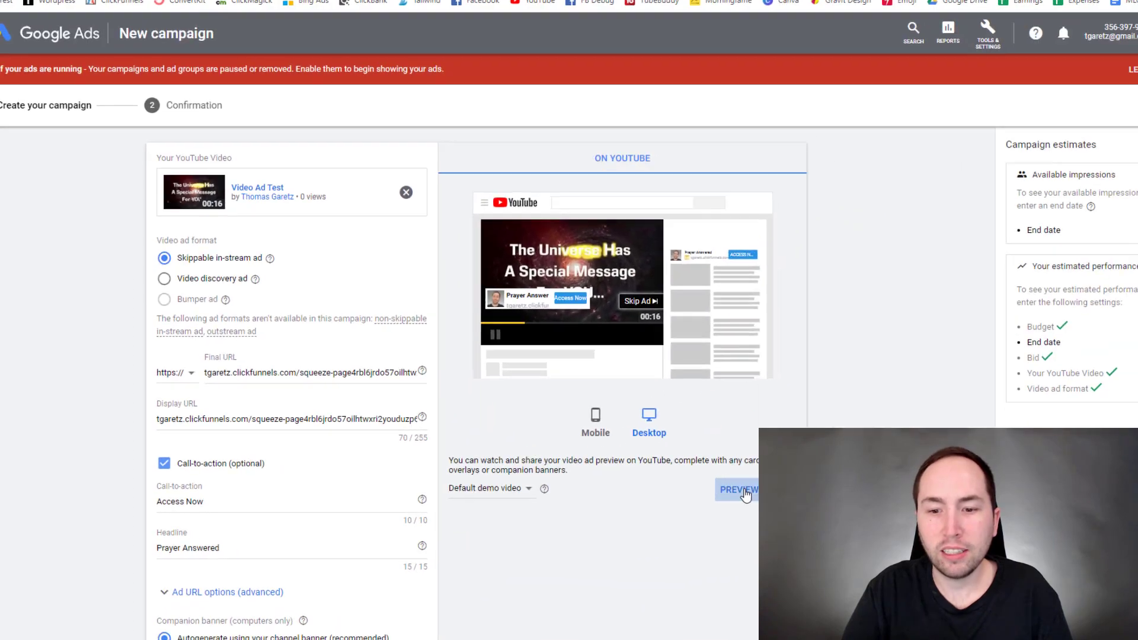
Preview the video ad in YouTube's demo player, pause it, and examine its headline, display URL and call-to-action overlay.
{"action": "left_click", "coordinate": [824, 471]}
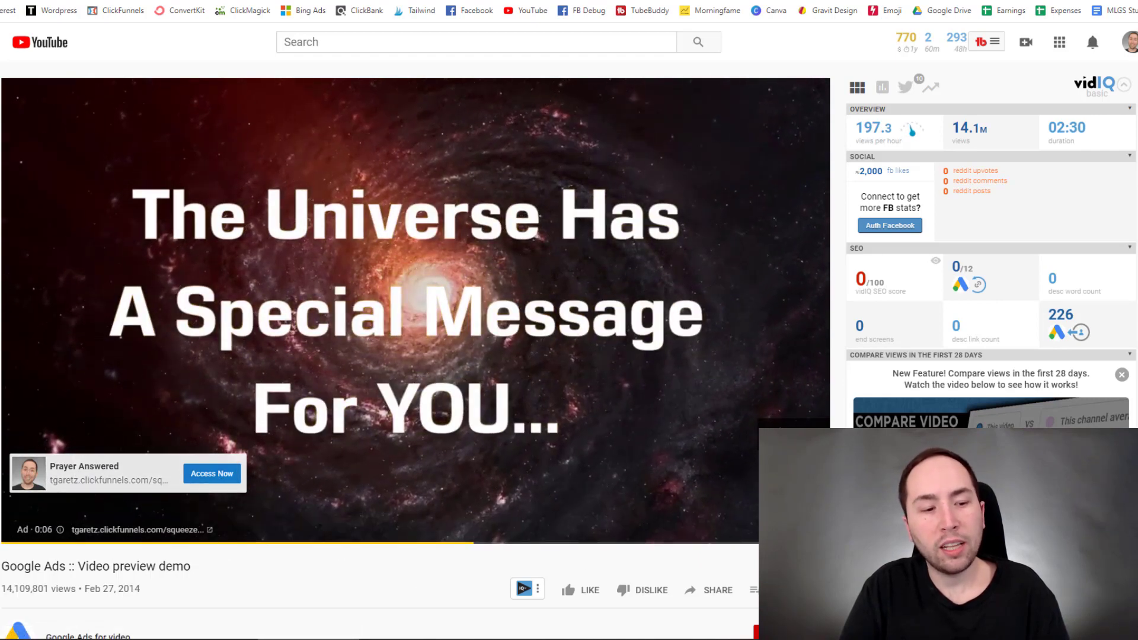
{"action": "left_click", "coordinate": [25, 531]}
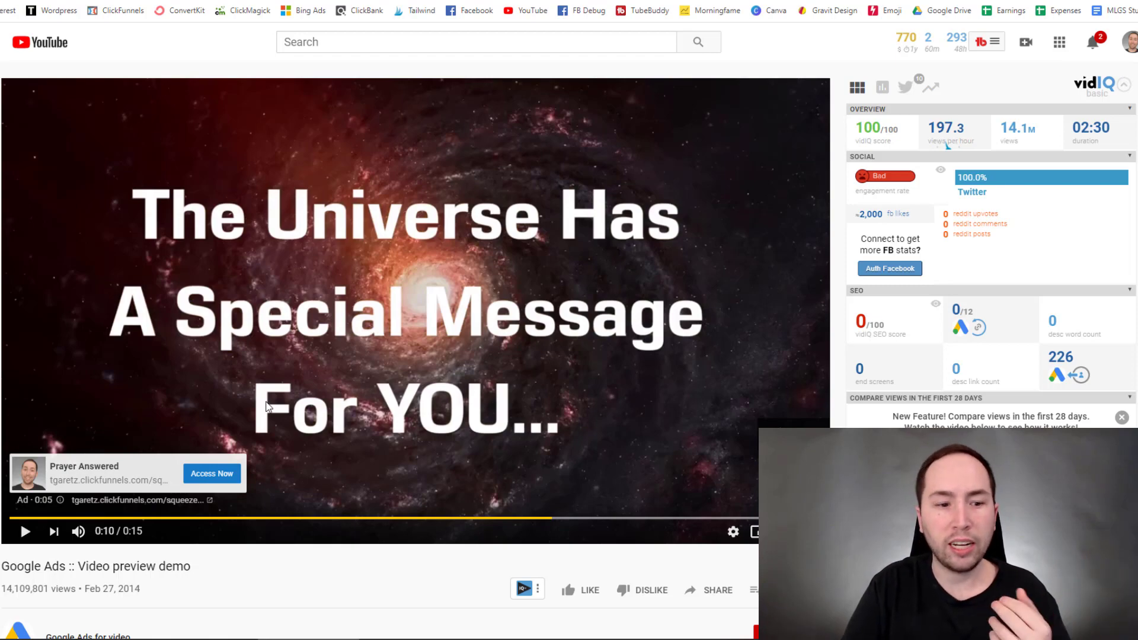
{"action": "scroll", "coordinate": [987, 240], "scroll_direction": "down", "scroll_amount": 10}
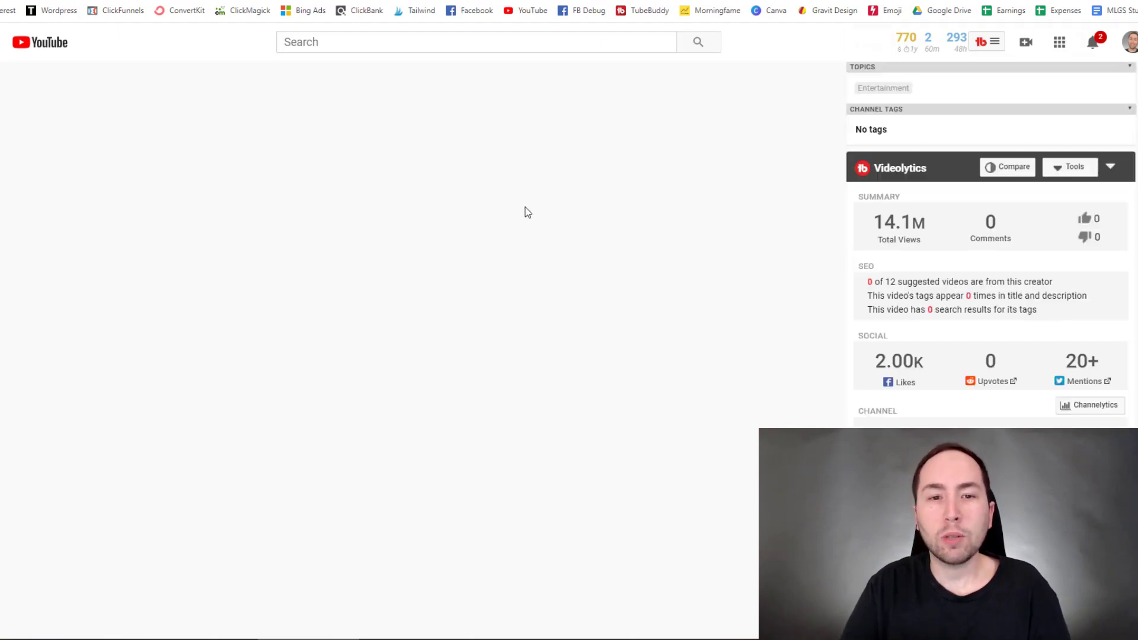
{"action": "scroll", "coordinate": [325, 339], "scroll_direction": "up", "scroll_amount": 4}
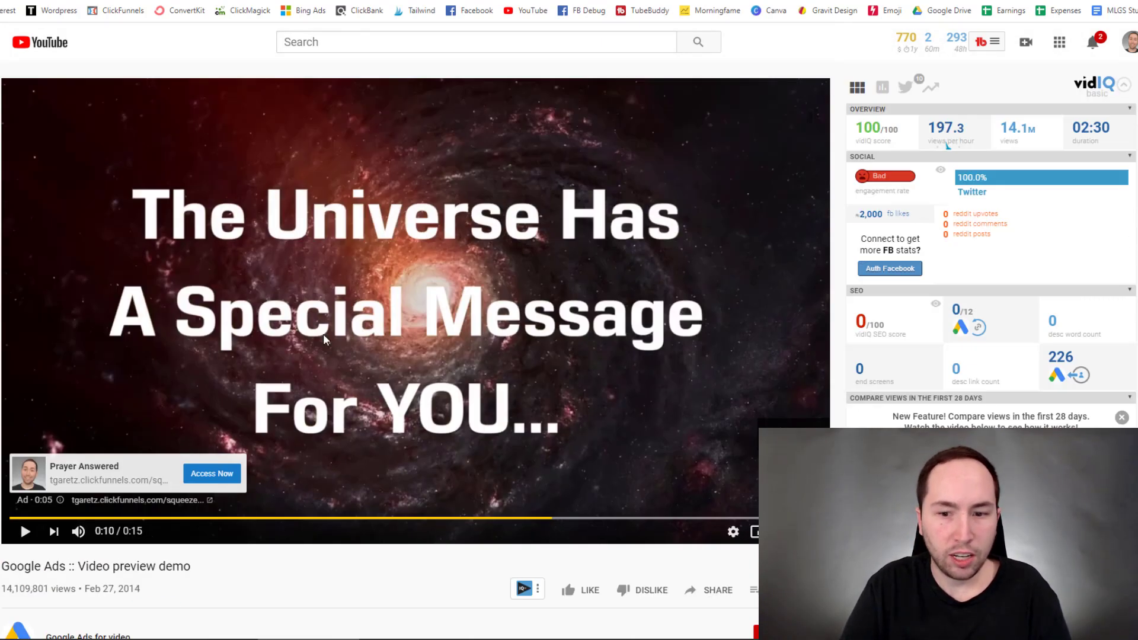
Follow the previewed ad's "Access Now" call-to-action through to the destination landing page and dismiss its exit pop-up.
{"action": "left_click", "coordinate": [212, 474]}
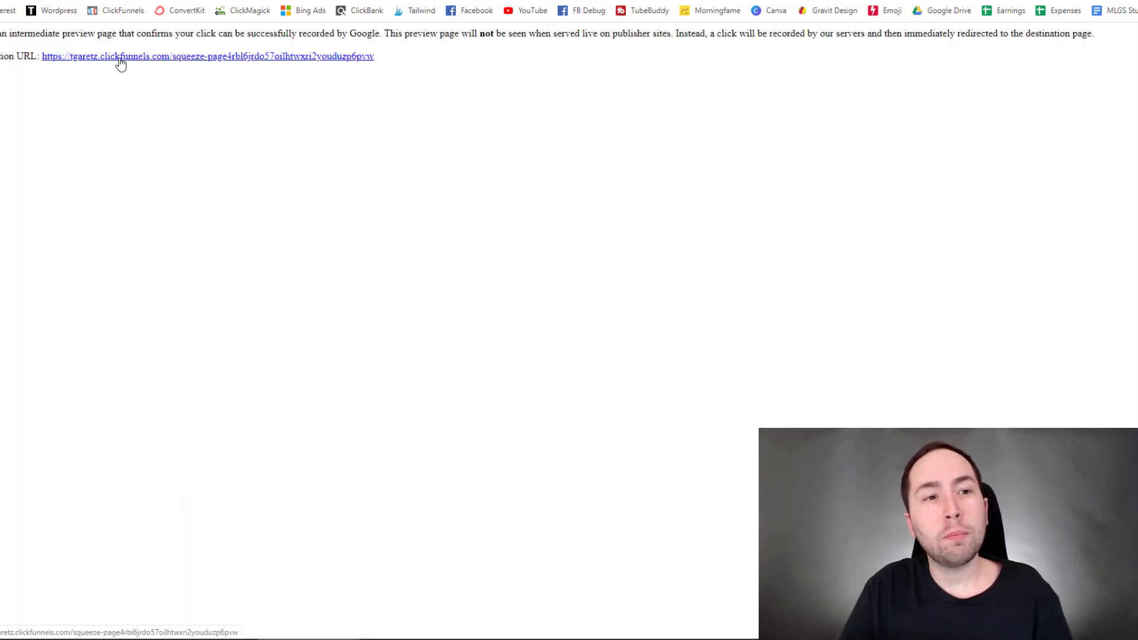
{"action": "left_click", "coordinate": [88, 56]}
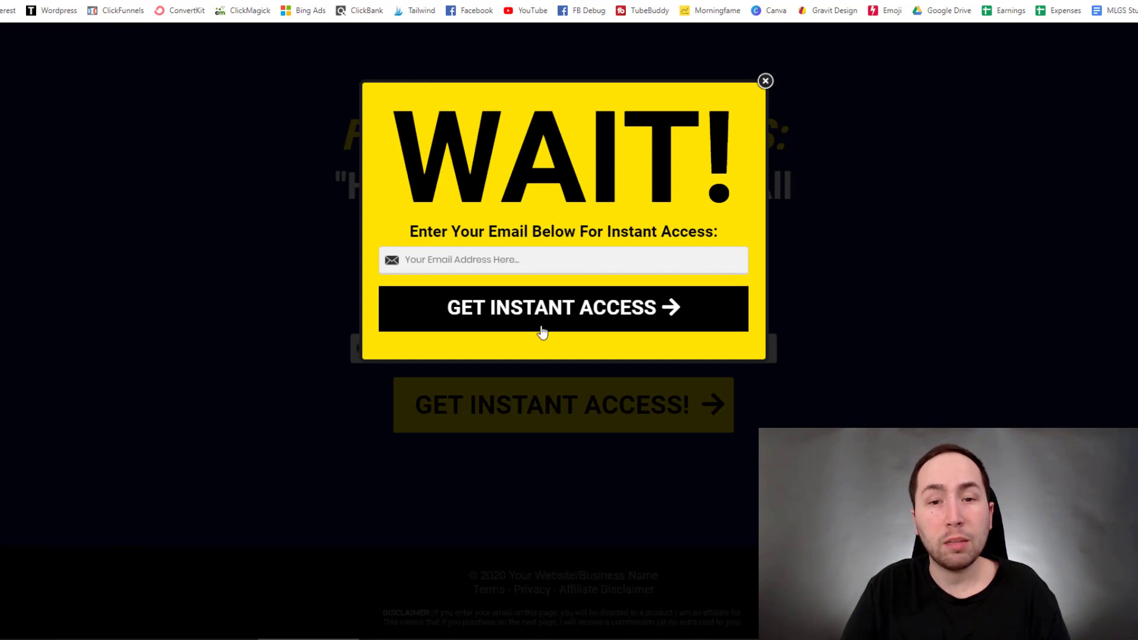
{"action": "left_click", "coordinate": [920, 230]}
Test the landing page's opt-in form with an e-mail address to reach the offer page, and return to the campaign setup in Google Ads.
{"action": "left_click", "coordinate": [584, 347]}
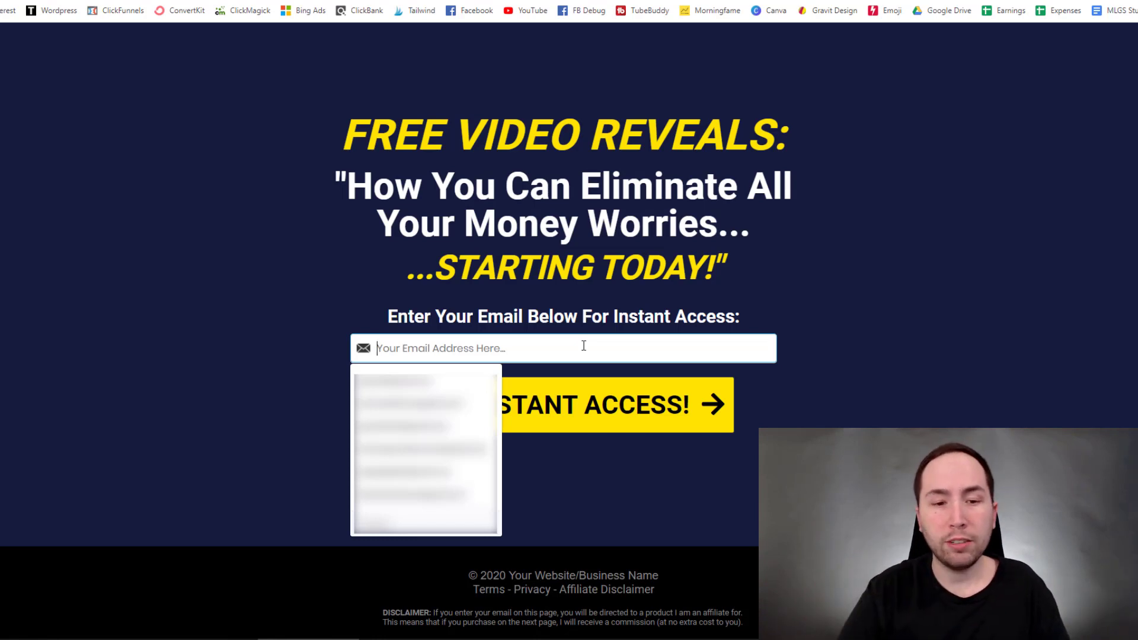
{"action": "key", "text": "ctrl+v"}
{"action": "left_click", "coordinate": [456, 413]}
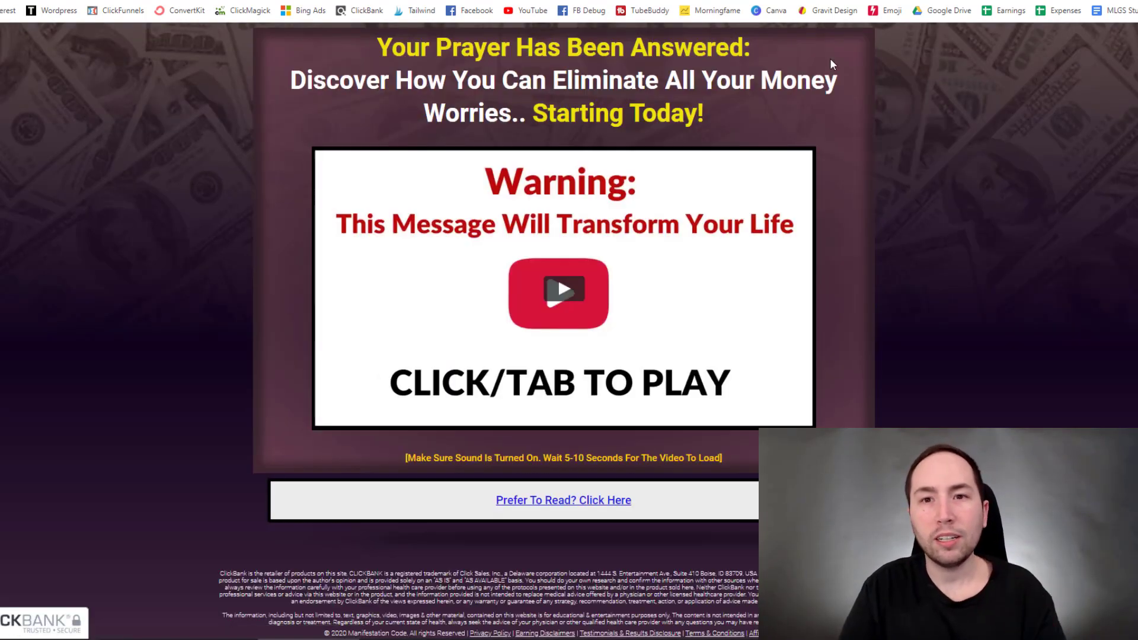
{"action": "key", "text": "ctrl+w"}
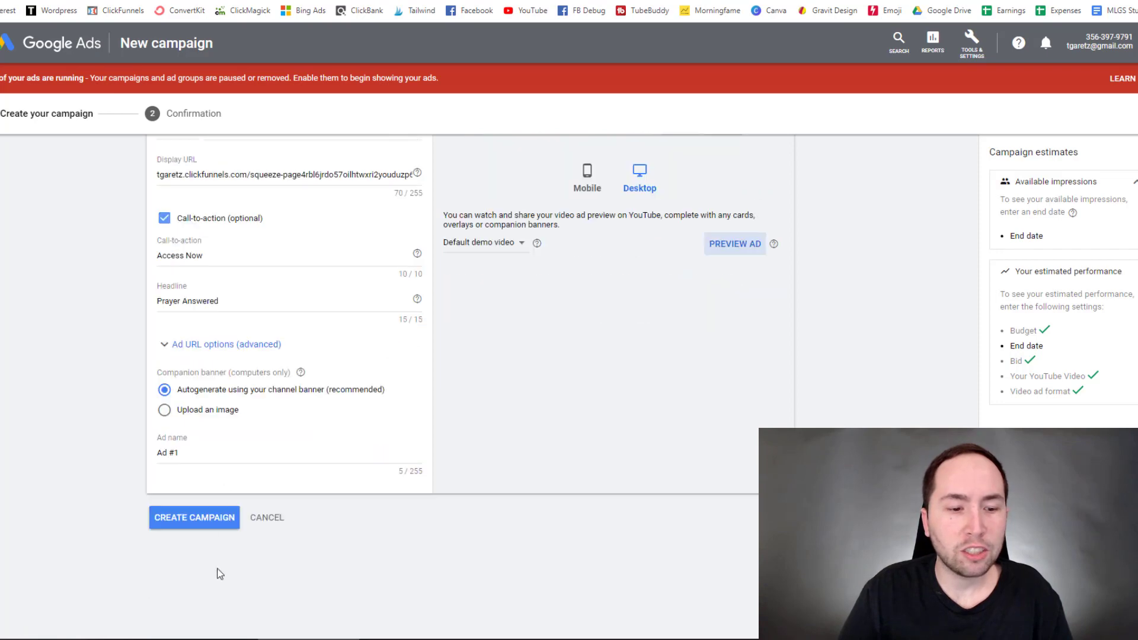
Try to create the campaign, and set its required end date to Jul 22, 2020.
{"action": "left_click", "coordinate": [205, 519]}
{"action": "left_click", "coordinate": [364, 399]}
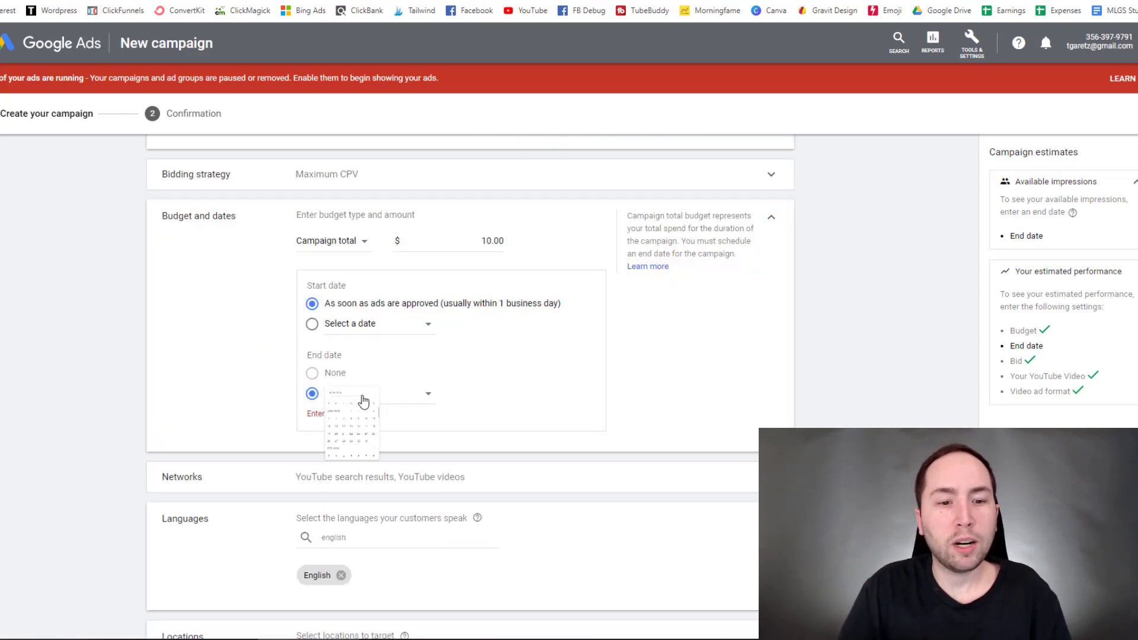
{"action": "scroll", "coordinate": [409, 492], "scroll_direction": "down", "scroll_amount": 10}
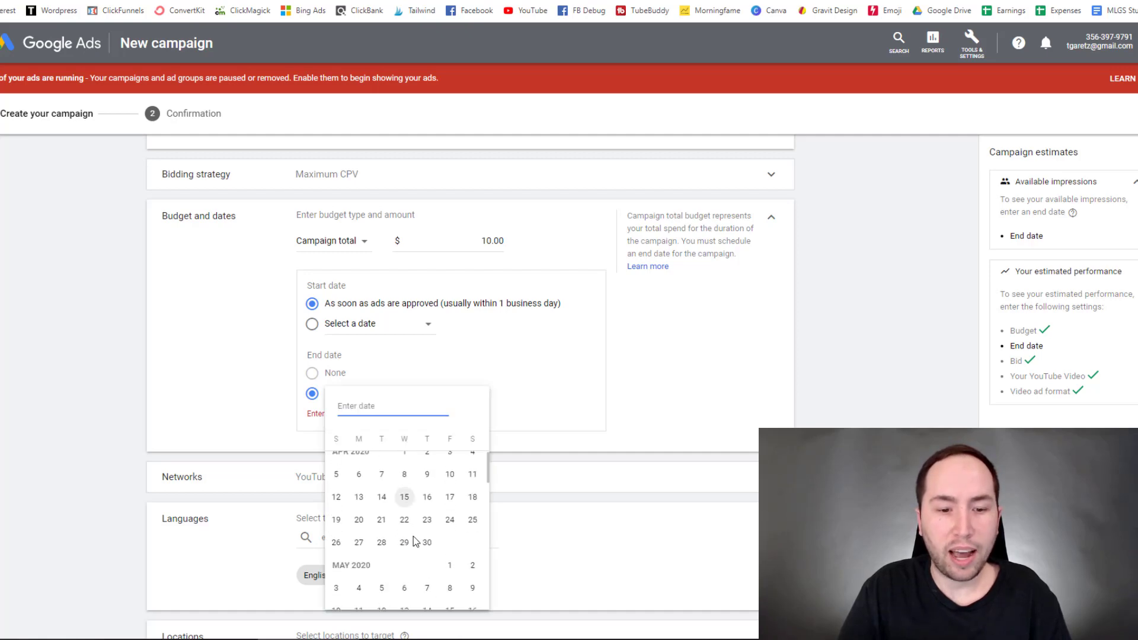
{"action": "left_click", "coordinate": [404, 523]}
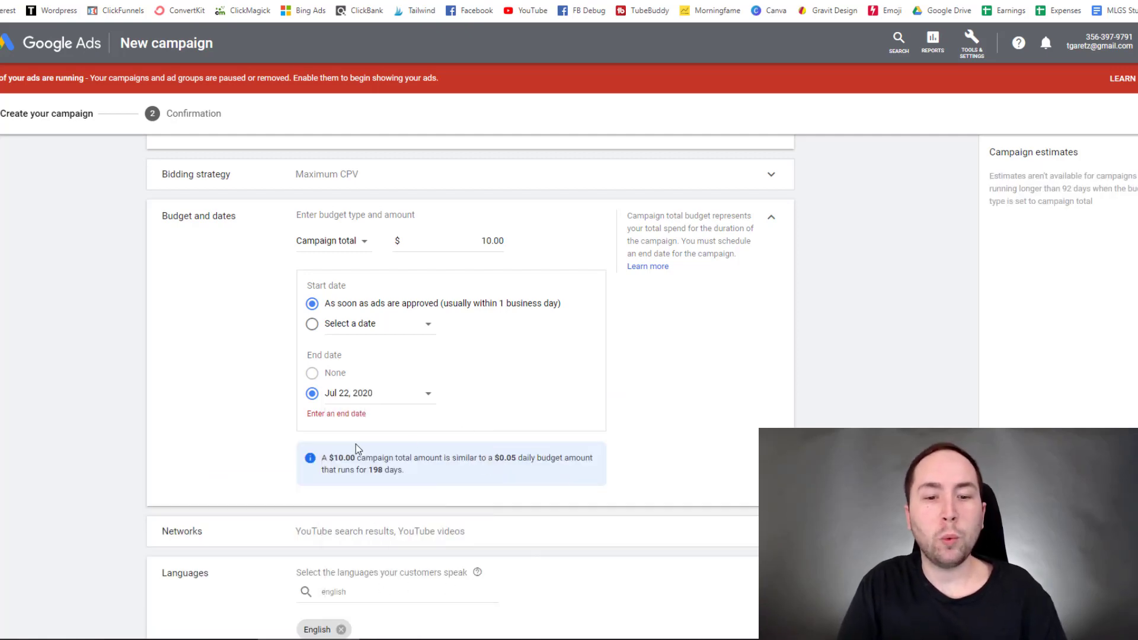
{"action": "scroll", "coordinate": [535, 321], "scroll_direction": "down", "scroll_amount": 1}
{"action": "scroll", "coordinate": [355, 326], "scroll_direction": "down", "scroll_amount": 20}
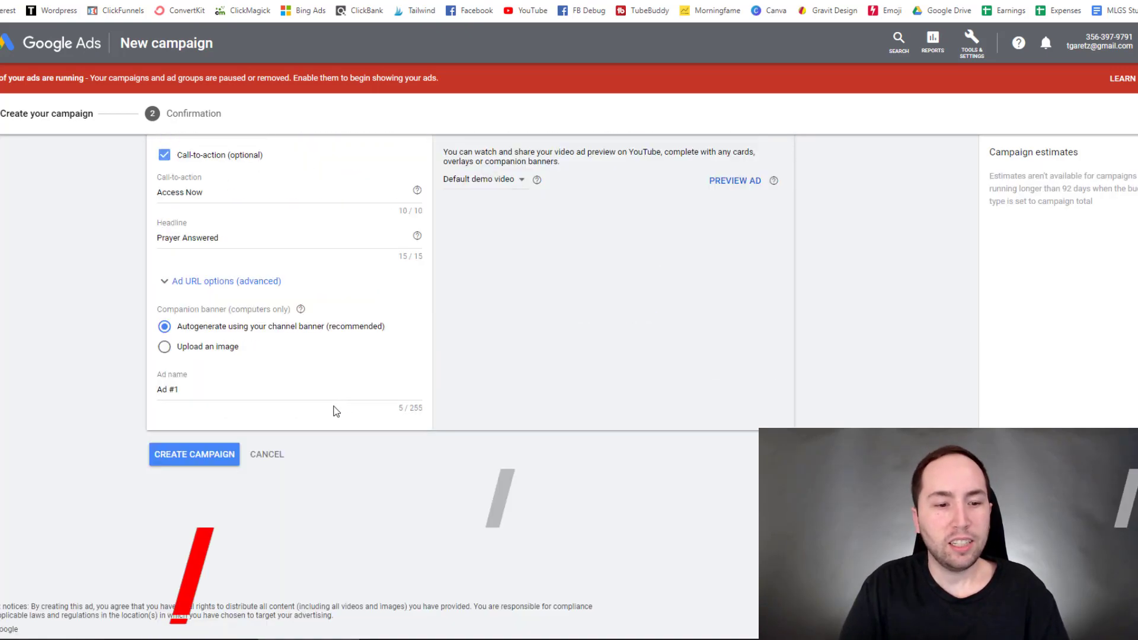
{"action": "scroll", "coordinate": [114, 440], "scroll_direction": "up", "scroll_amount": 12}
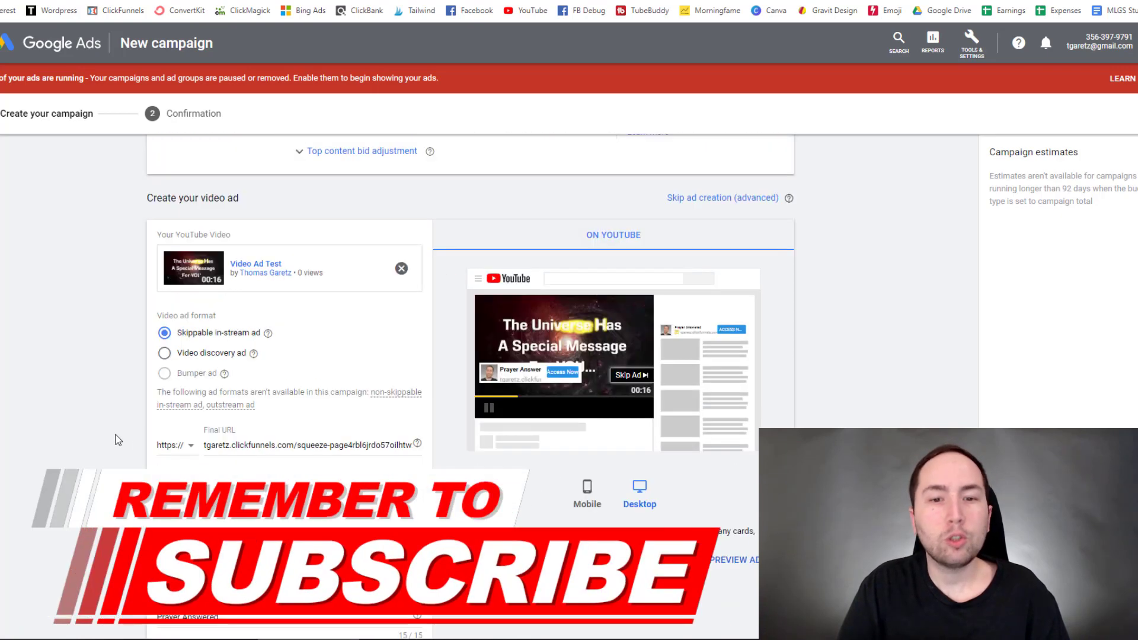
{"action": "scroll", "coordinate": [215, 351], "scroll_direction": "up", "scroll_amount": 5}
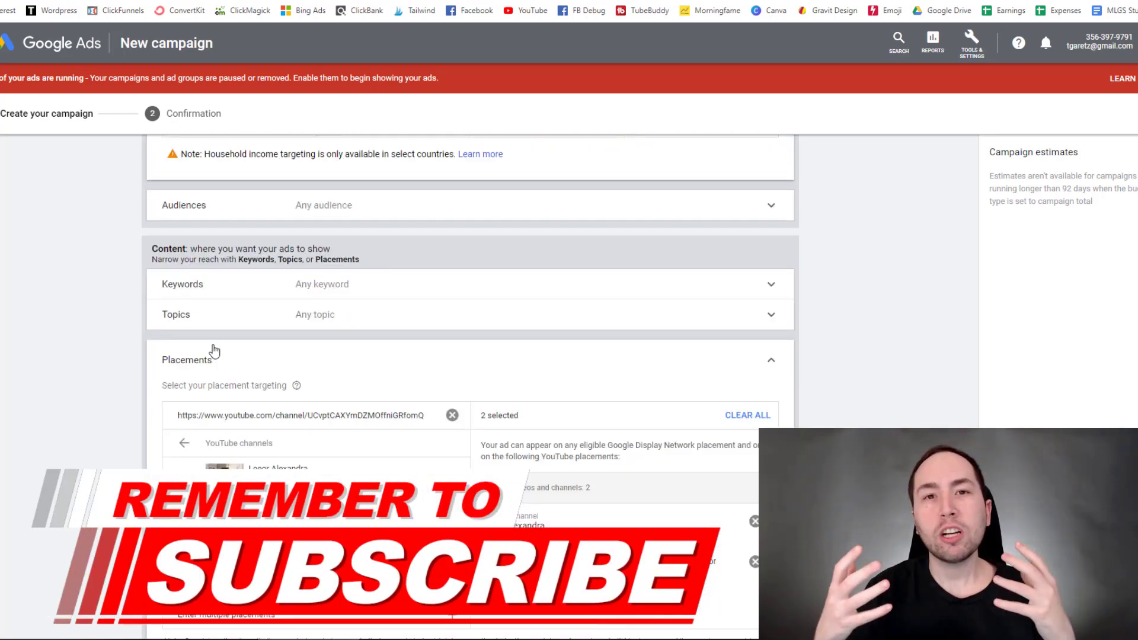